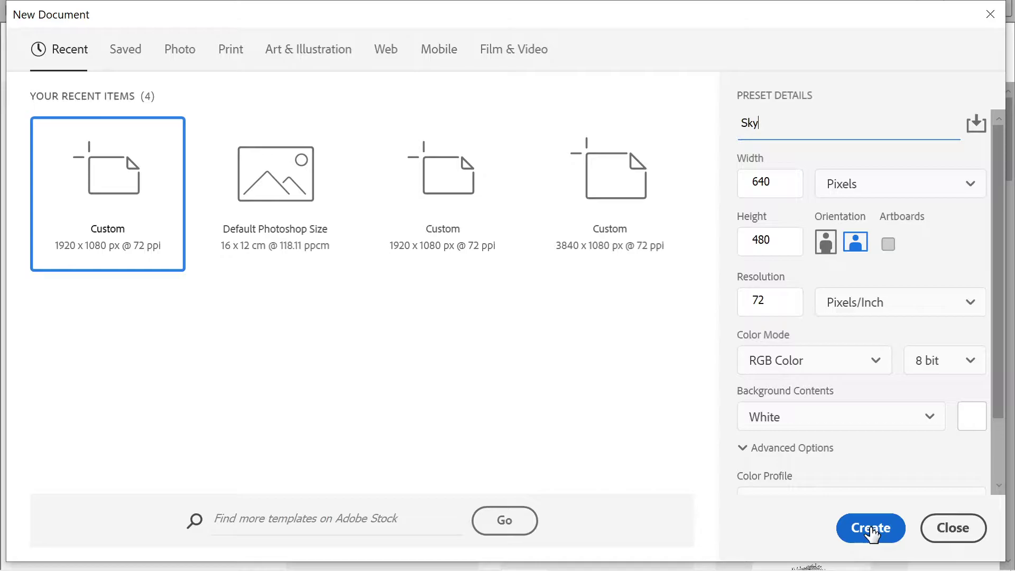
- Create the 640 × 480 pixel document Sky at 72 ppi and fill it with a cloudy sunset sky using Sky Replacement
click(870, 528)
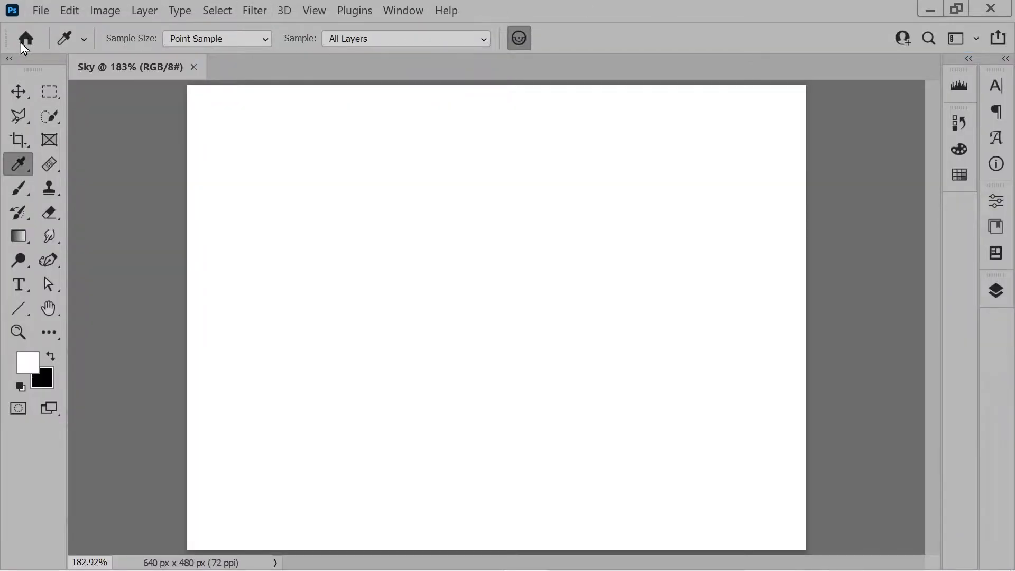
click(69, 11)
click(209, 459)
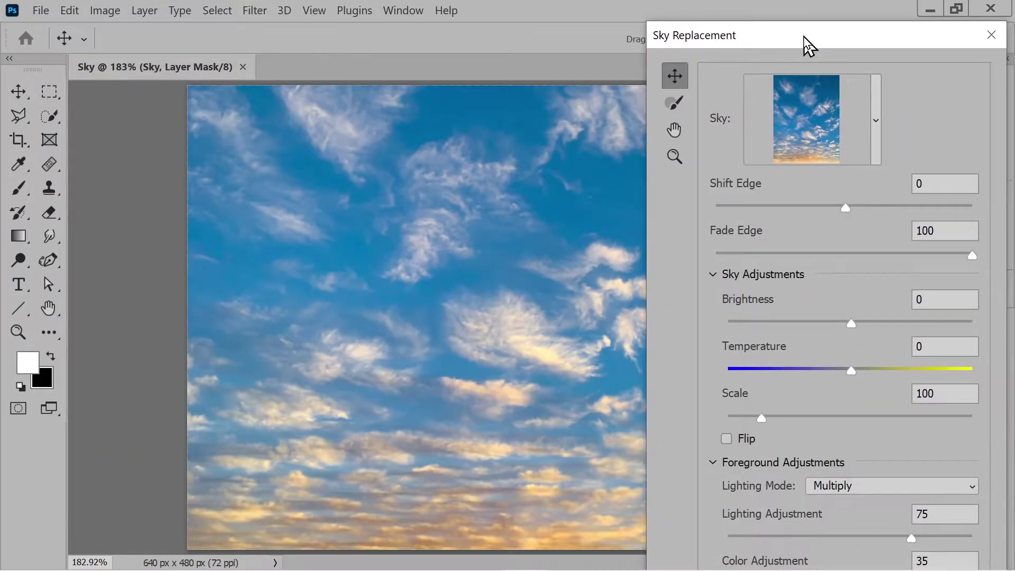
drag(804, 36, 795, 37)
key(Return)
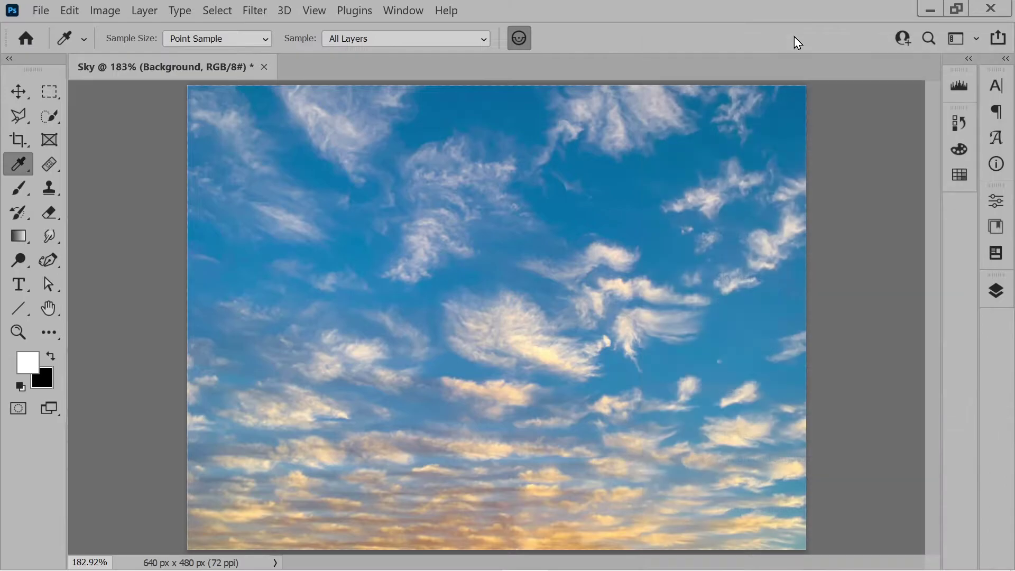
click(40, 10)
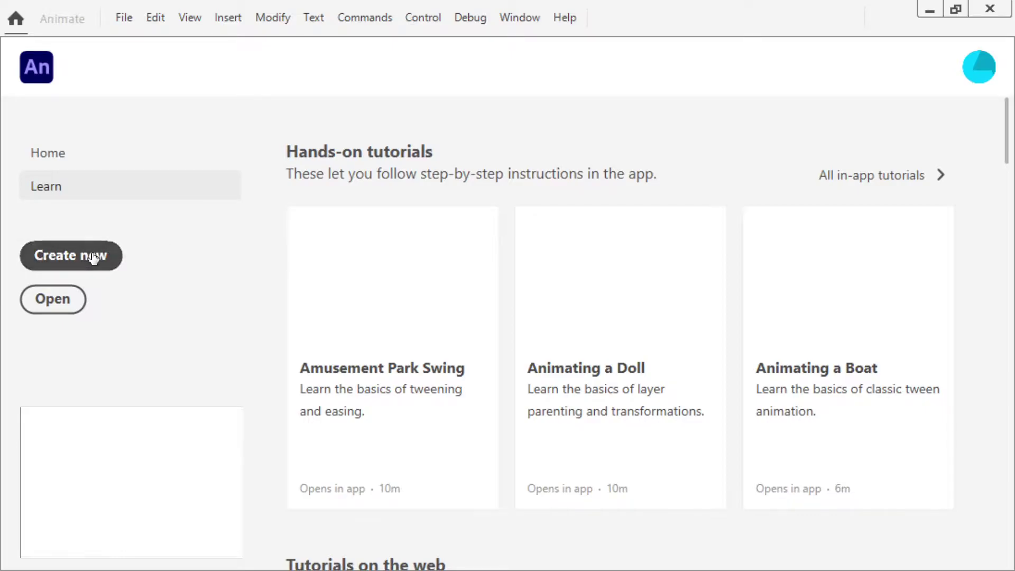
- Switch to Animate, create a 640 × 480 ActionScript 3.0 document at 30 fps, and fit the stage in the window
click(93, 256)
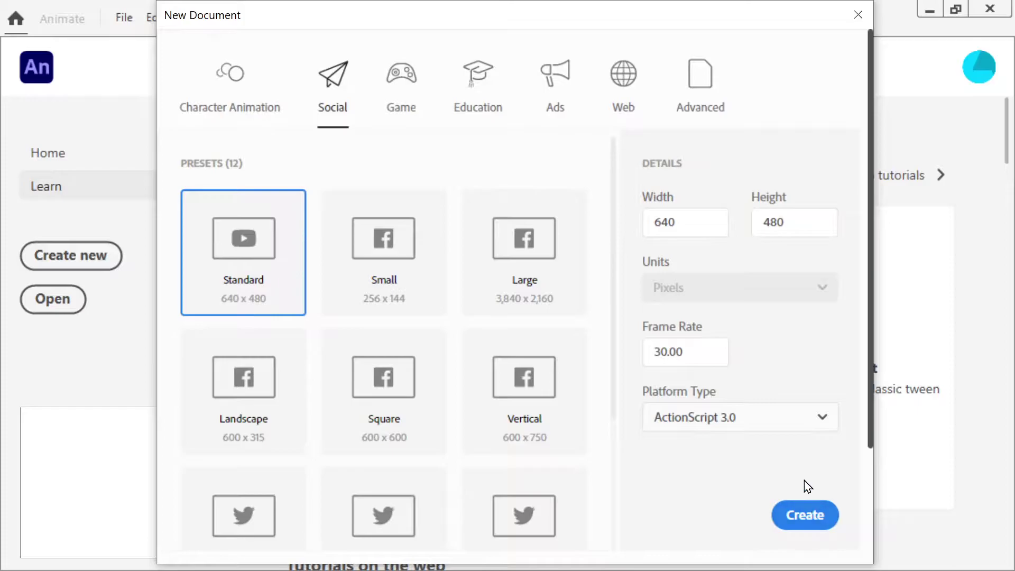
click(807, 516)
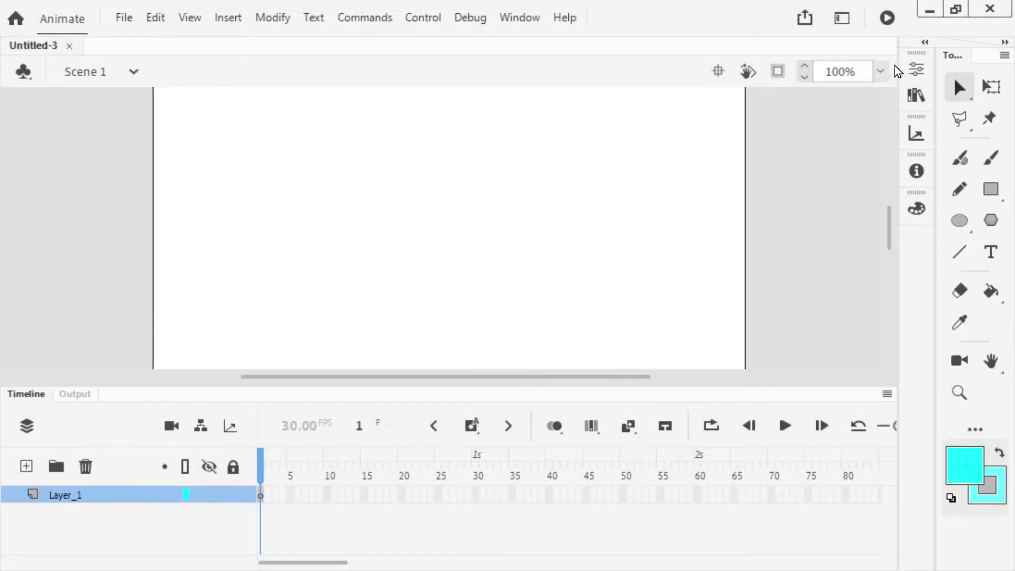
click(880, 72)
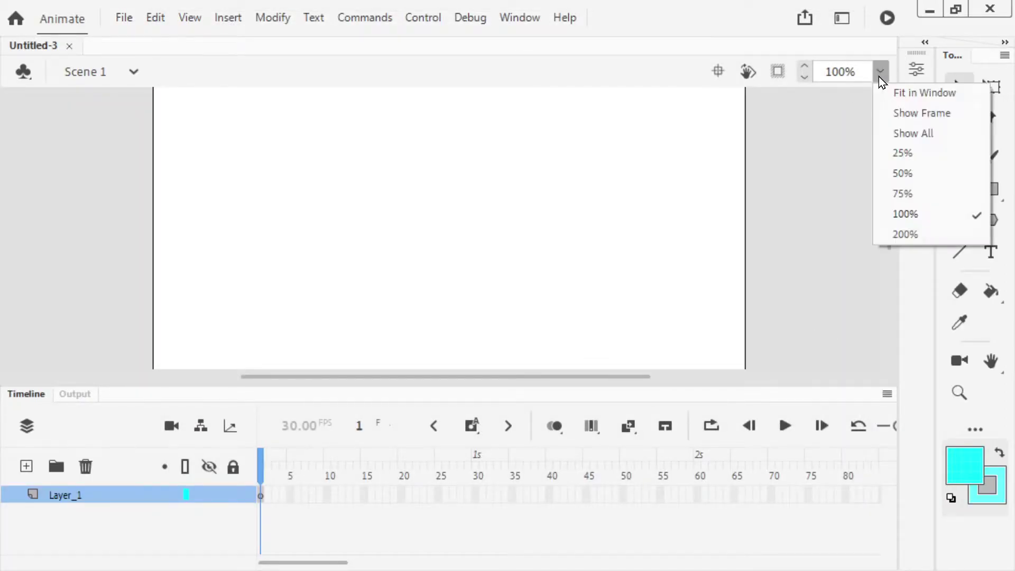
click(891, 92)
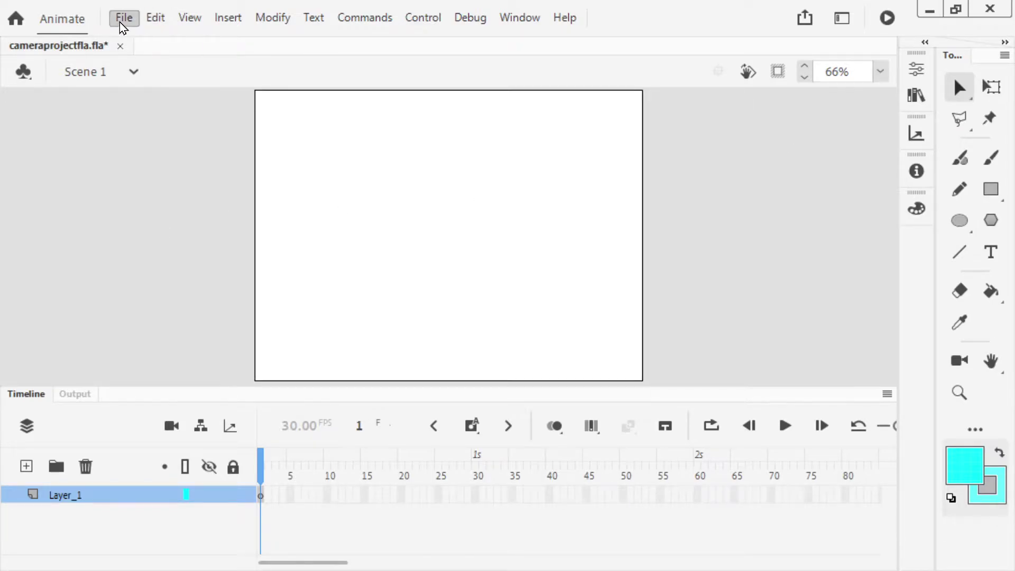
- Import Sky.psd to the stage with only its Sky layer, excluding Foreground Lighting and Background
click(124, 18)
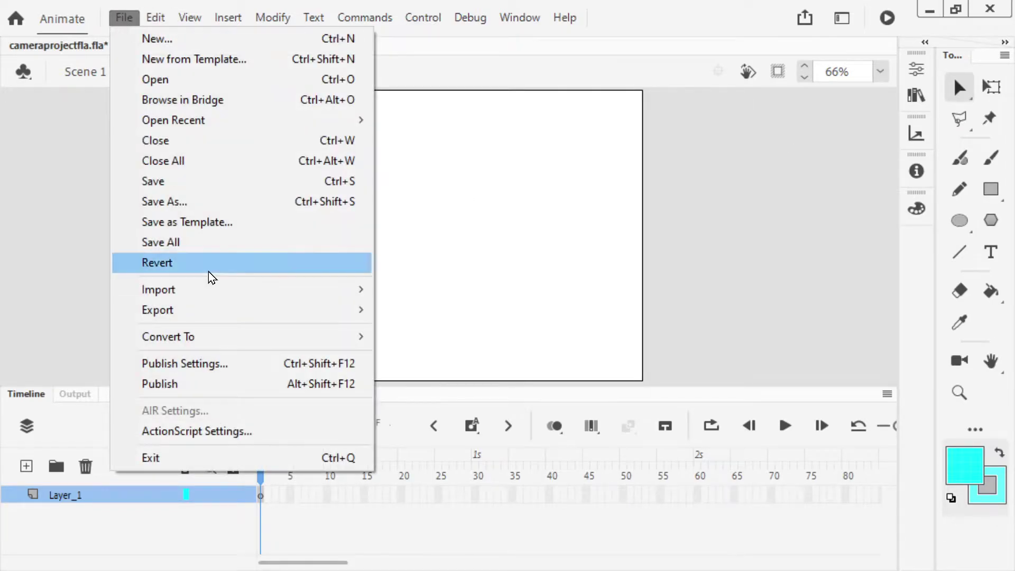
mouse_move(199, 289)
click(469, 291)
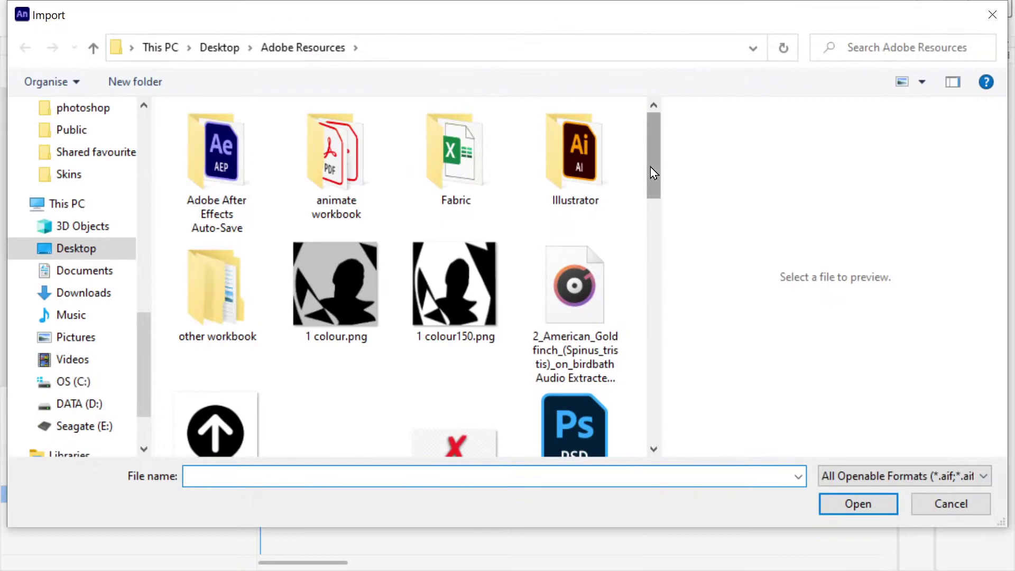
drag(651, 173, 656, 407)
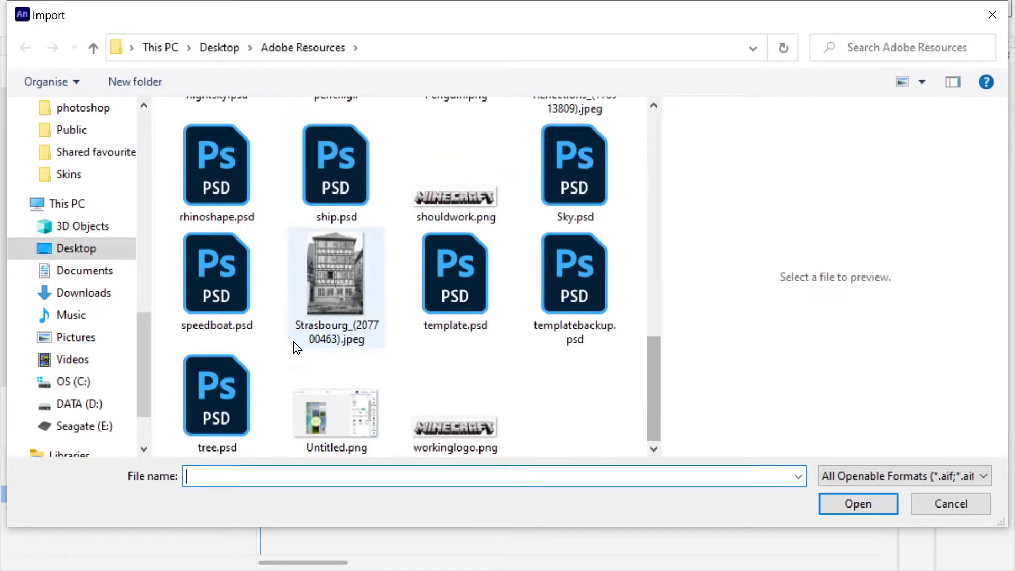
click(611, 203)
double_click(579, 162)
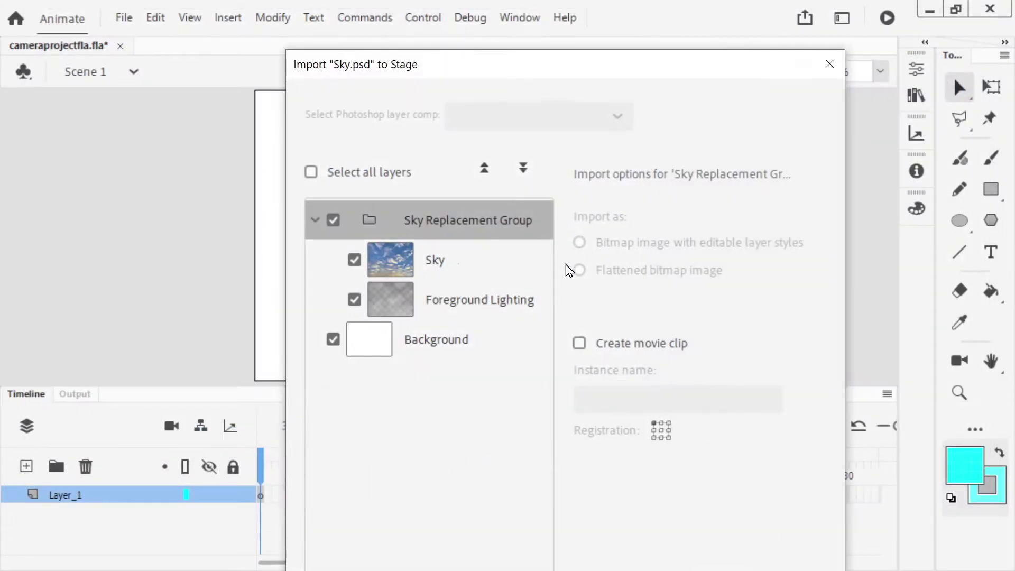
click(355, 300)
click(333, 339)
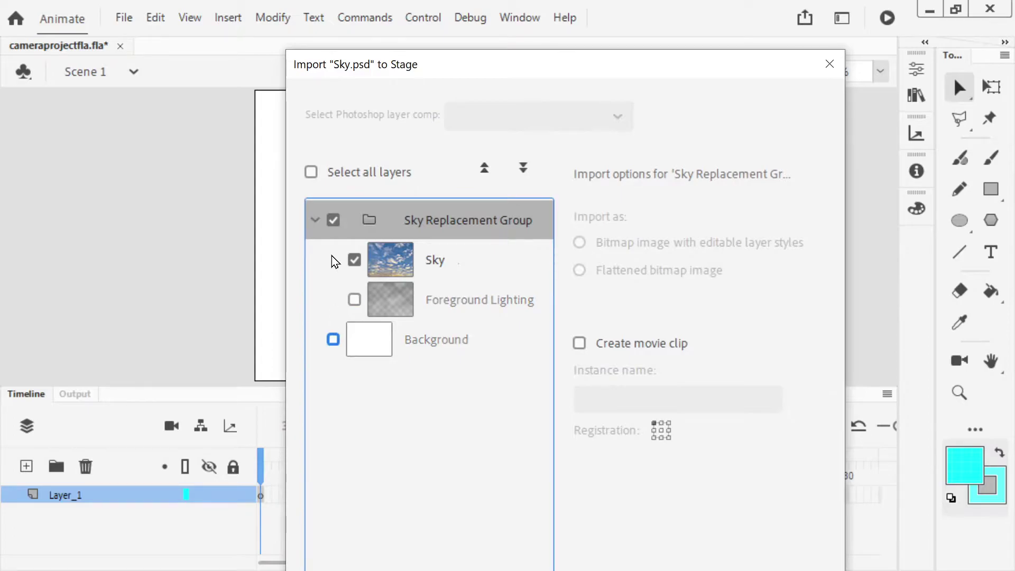
key(Return)
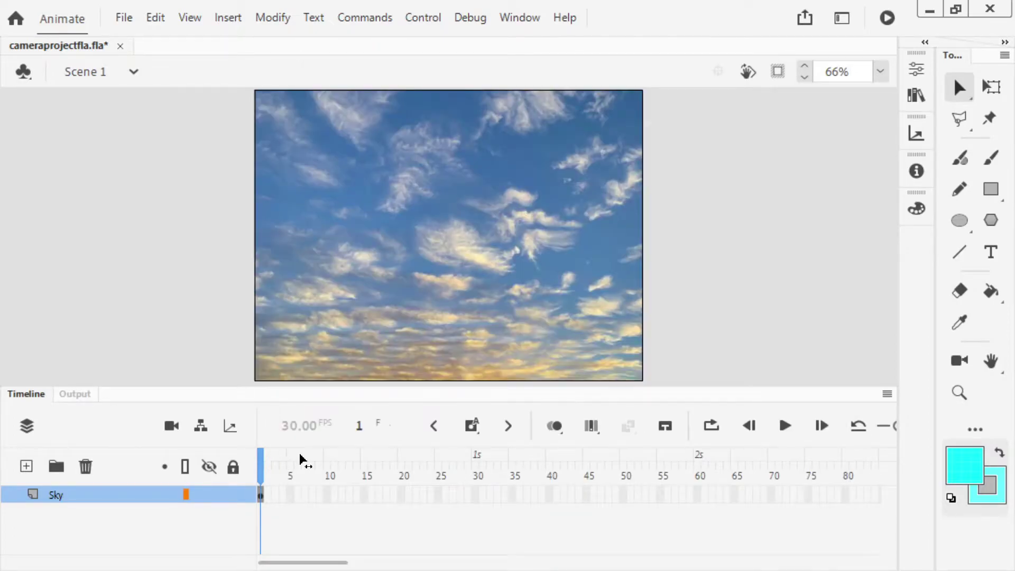
- Add a layer named Shape above Sky and draw a black, strokeless rectangle about 575 × 148 px across the sky's upper half
key(r)
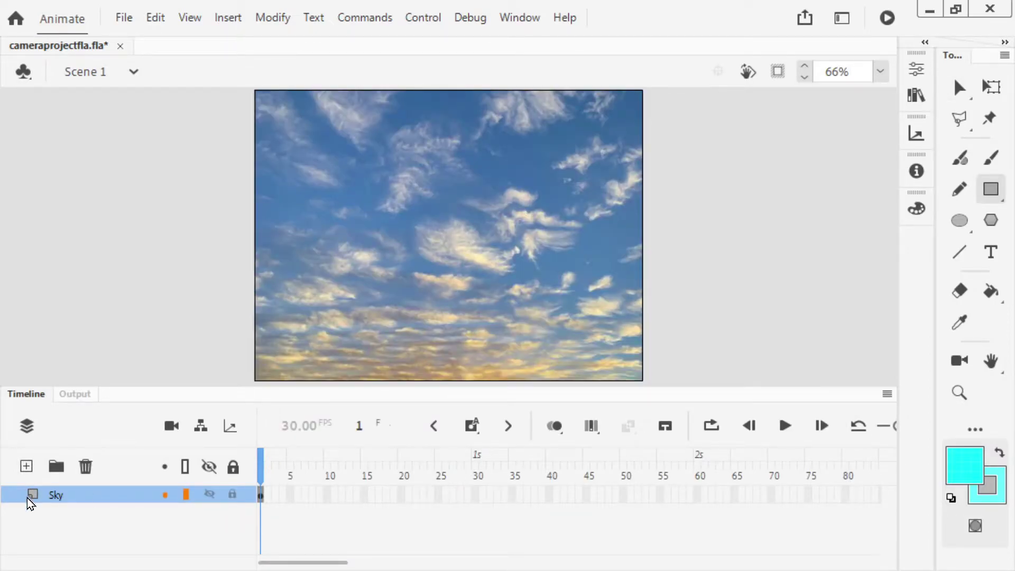
click(26, 466)
double_click(65, 495)
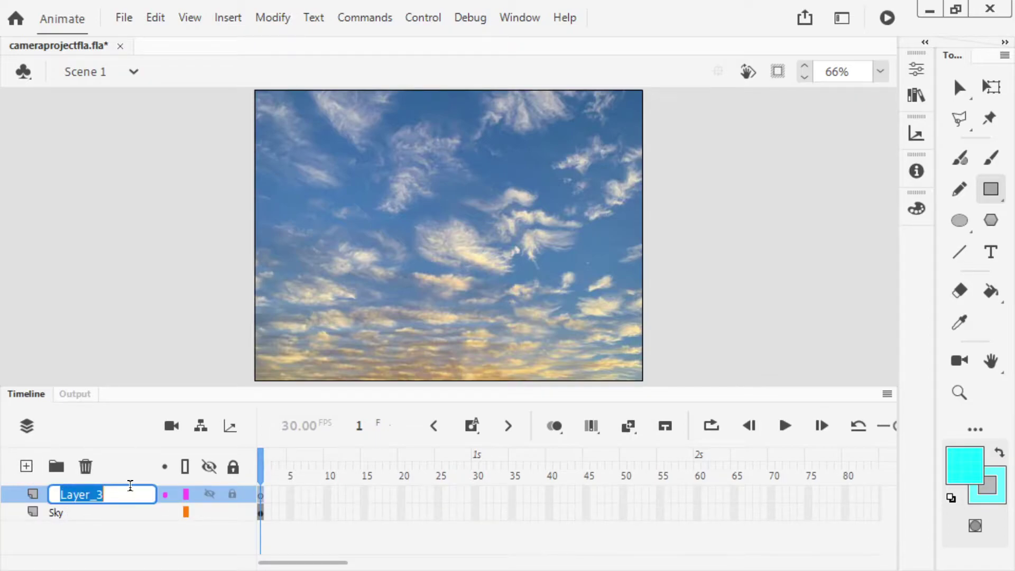
text(Shape)
key(Return)
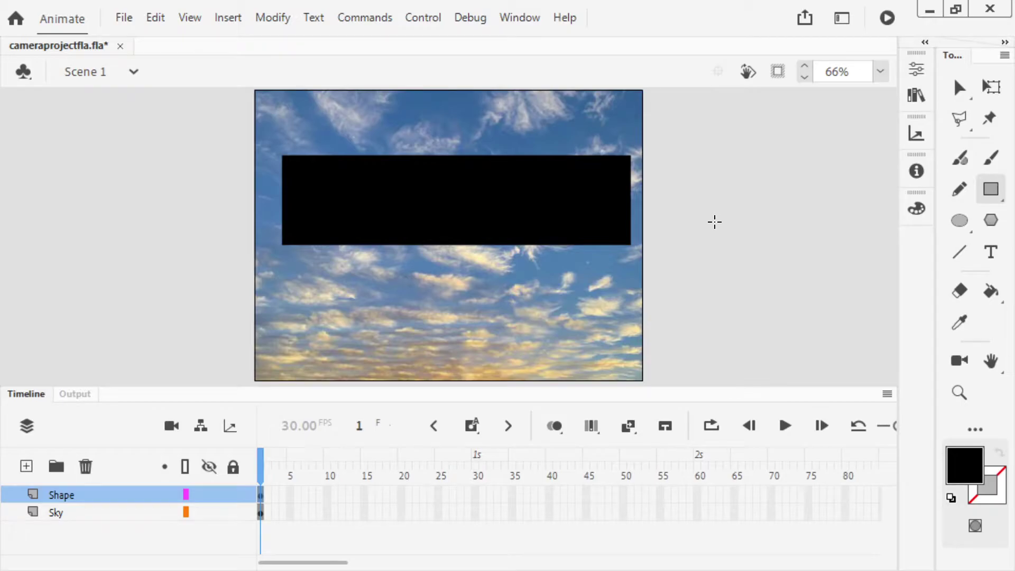
- Set the black rectangle's width to 640 and its height to 160
key(v)
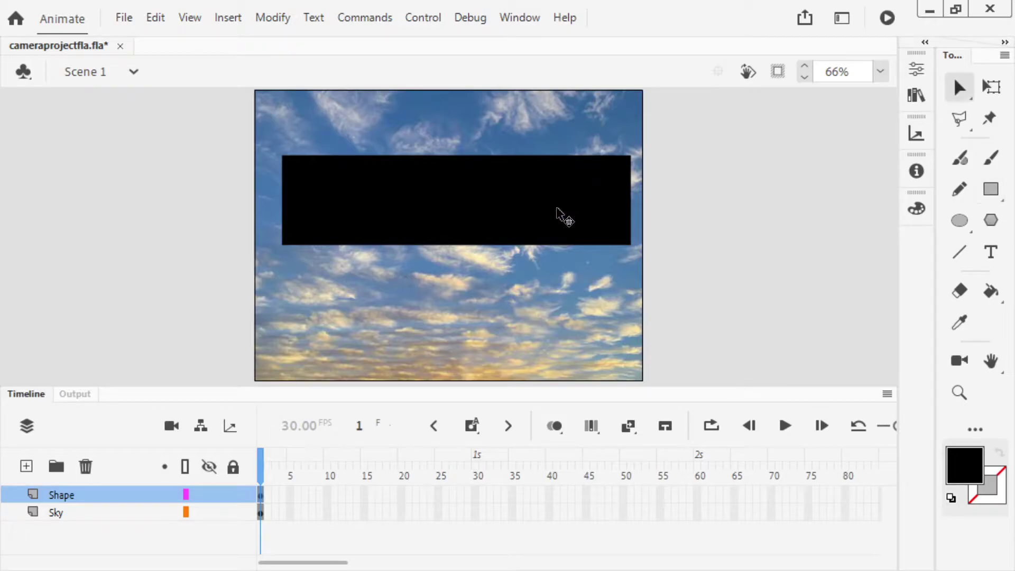
click(515, 235)
click(917, 76)
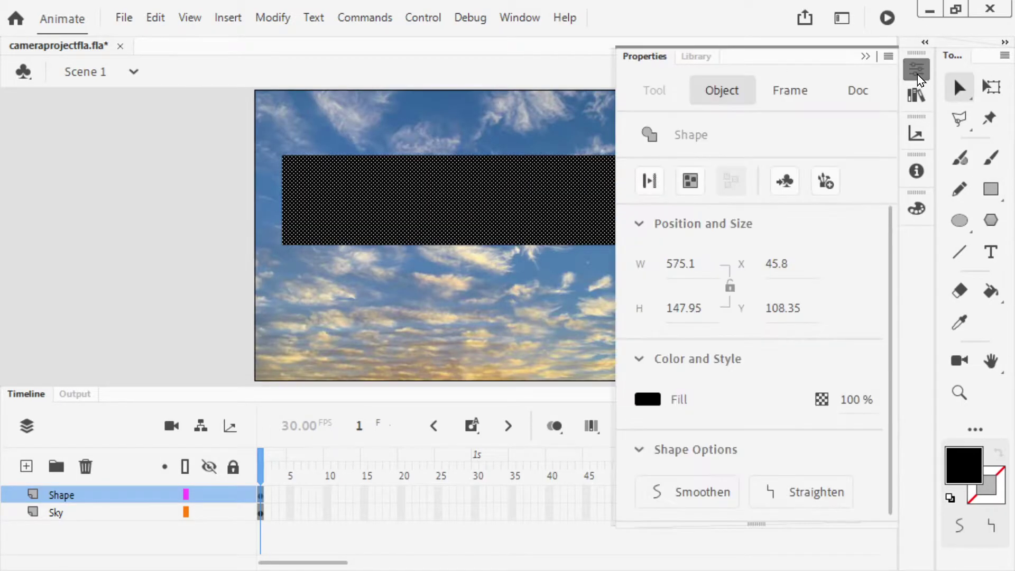
click(688, 259)
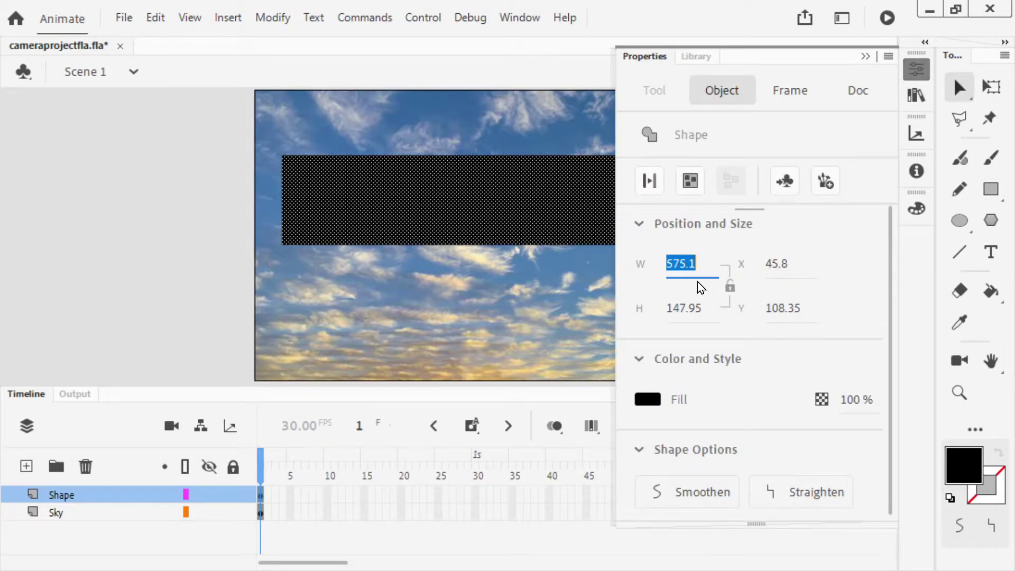
text(640)
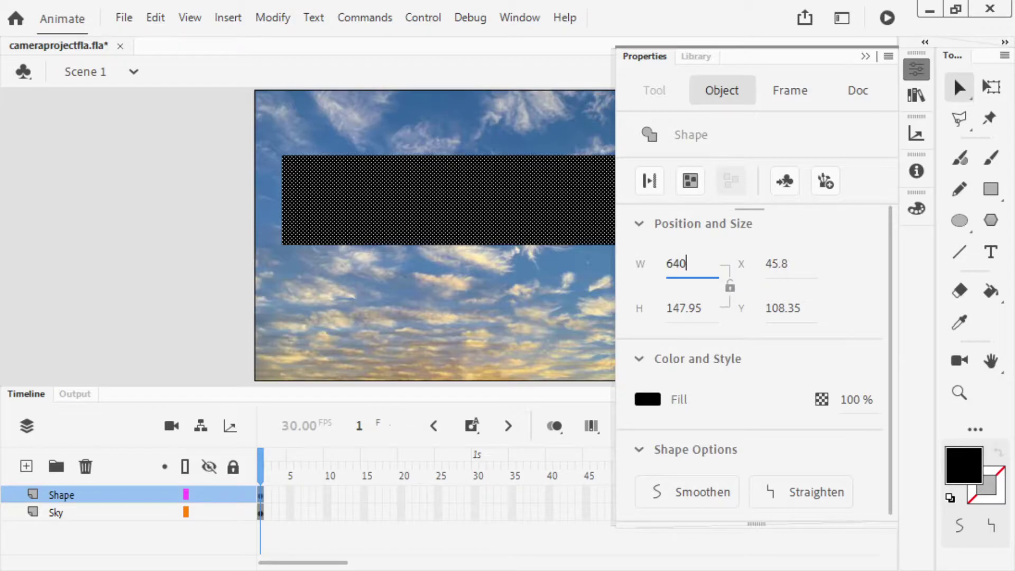
click(701, 307)
text(160)
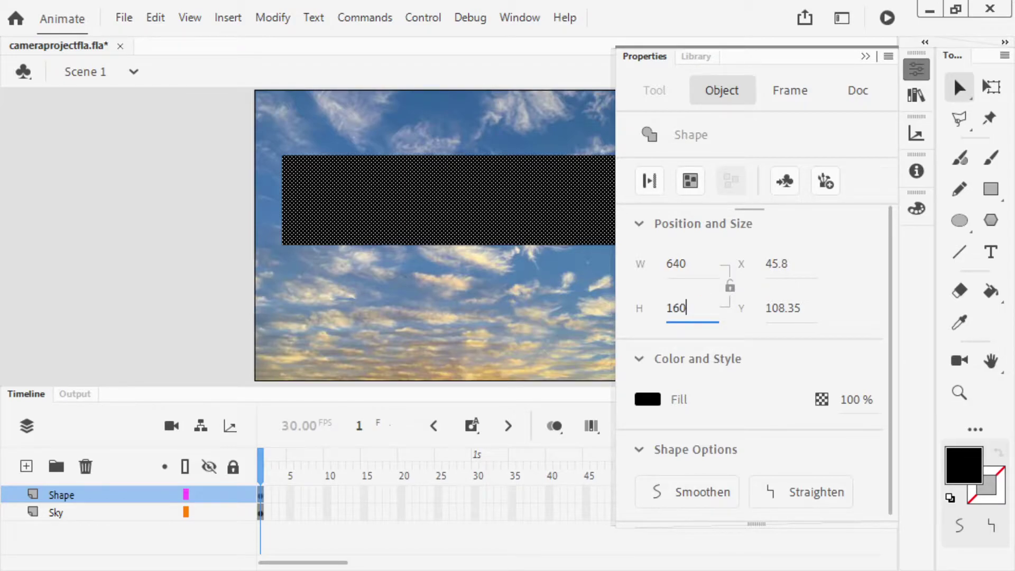
key(Return)
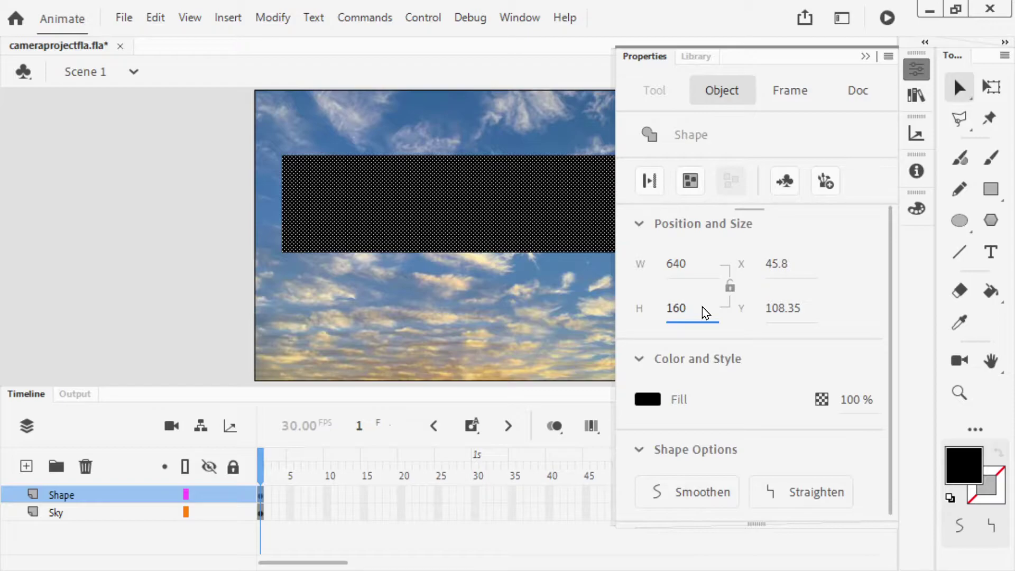
- Set the rectangle's fill opacity to 75% and move it flush against the top edge of the stage
drag(856, 399, 821, 400)
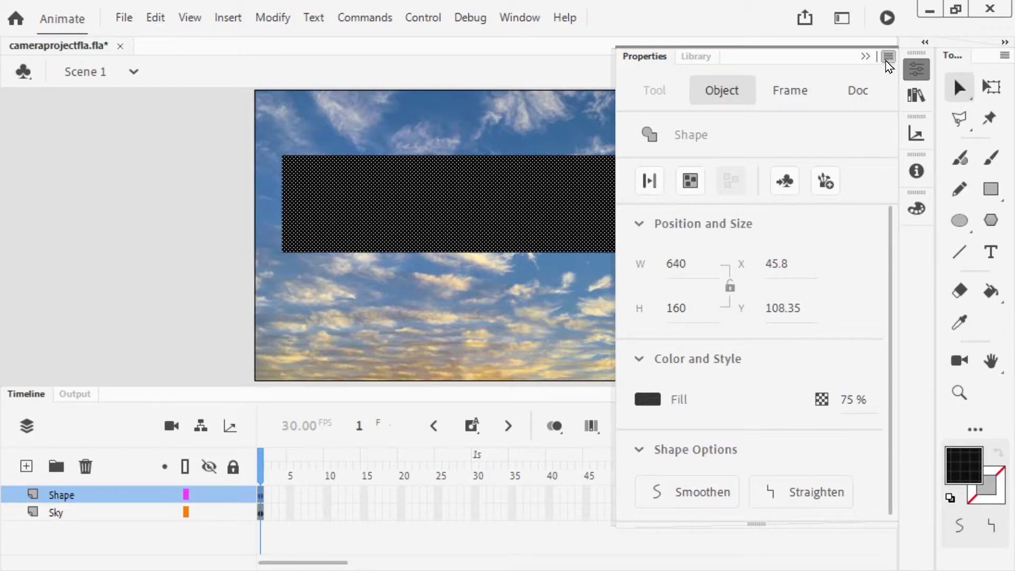
click(865, 56)
drag(520, 212, 493, 145)
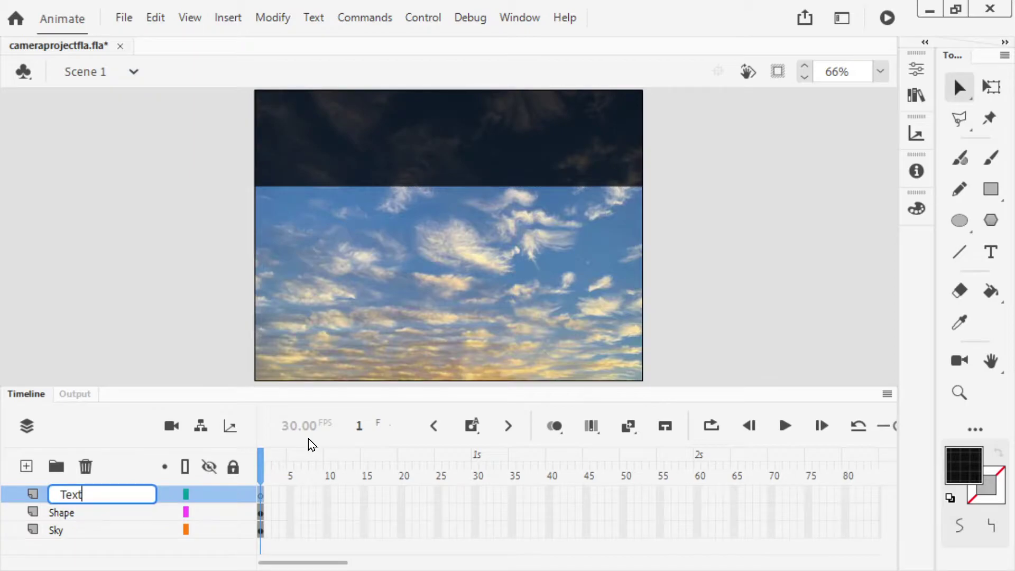
- Name the new layer Text and add the text "Sun is setting..." near the top of the dark band
key(Return)
key(t)
drag(302, 102, 576, 124)
text(THe)
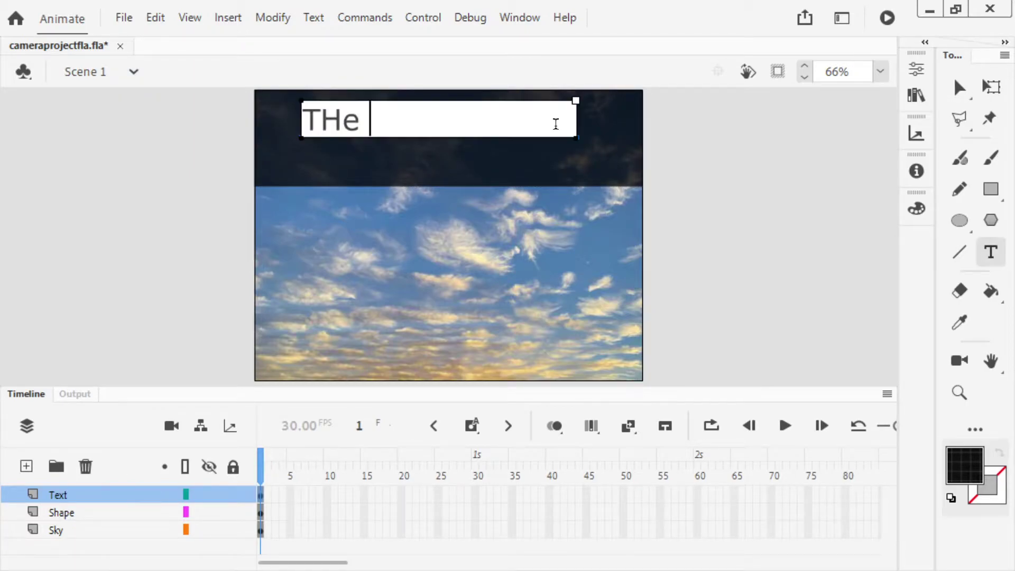
key(BackSpace)
key(BackSpace)
key(BackSpace)
text(Sun)
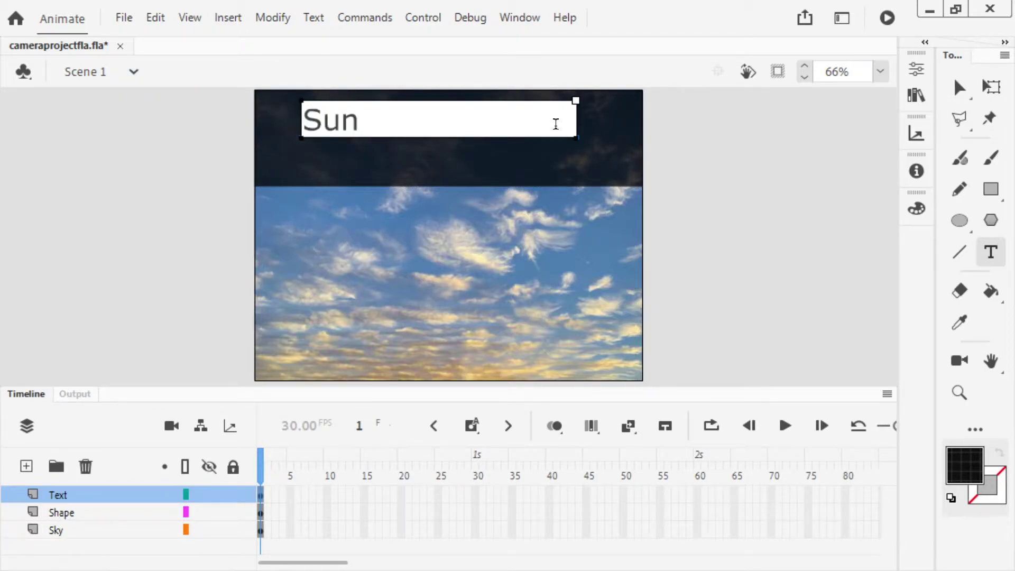
text( is setting...)
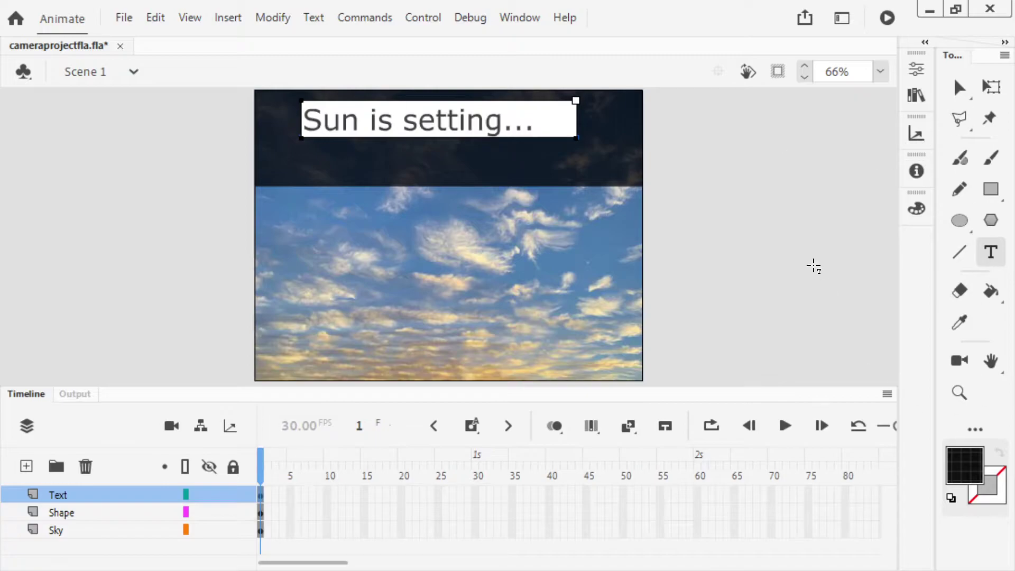
- Recolour the whole "Sun is setting..." text to off-white
key(ctrl+a)
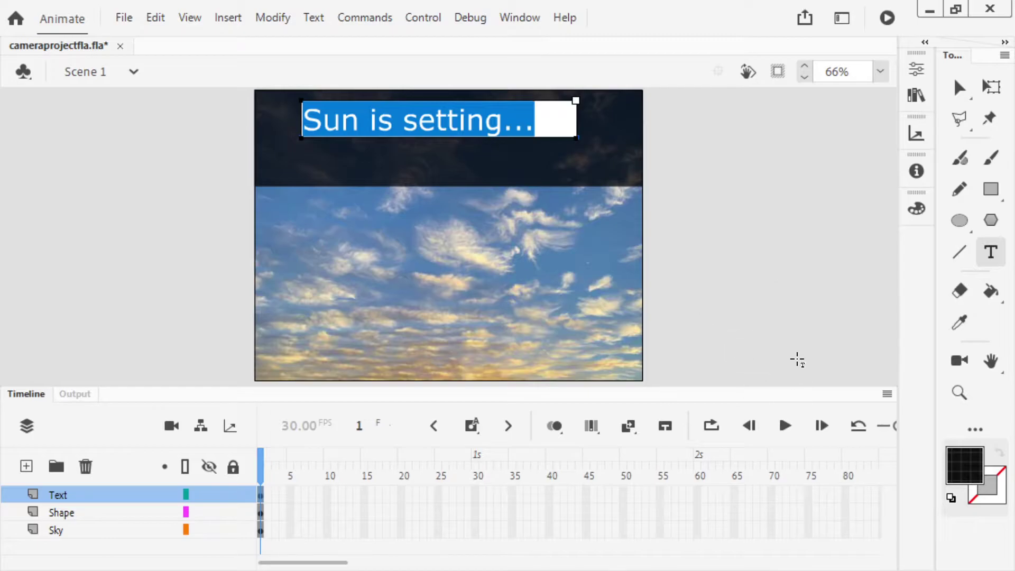
click(961, 471)
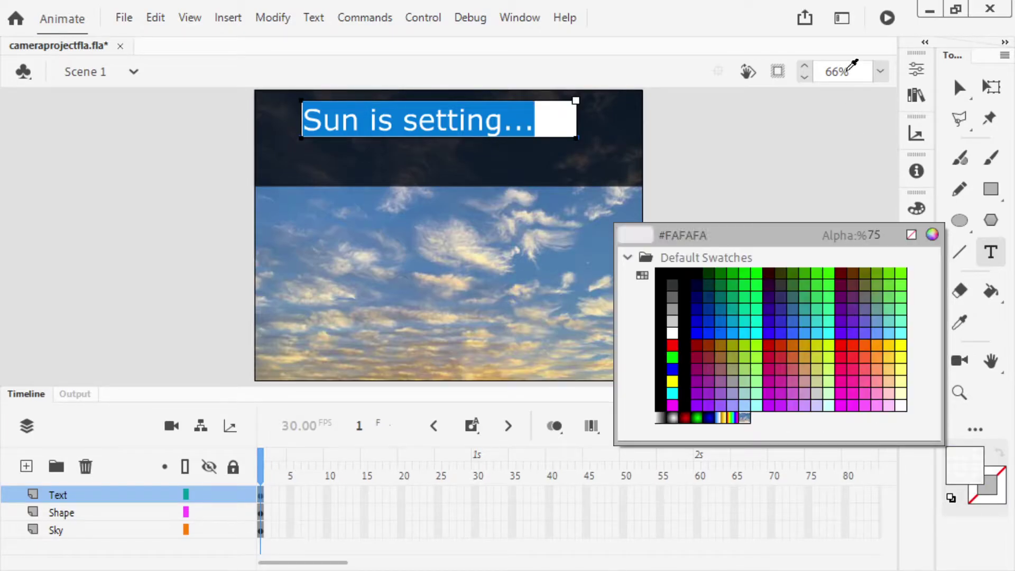
click(752, 20)
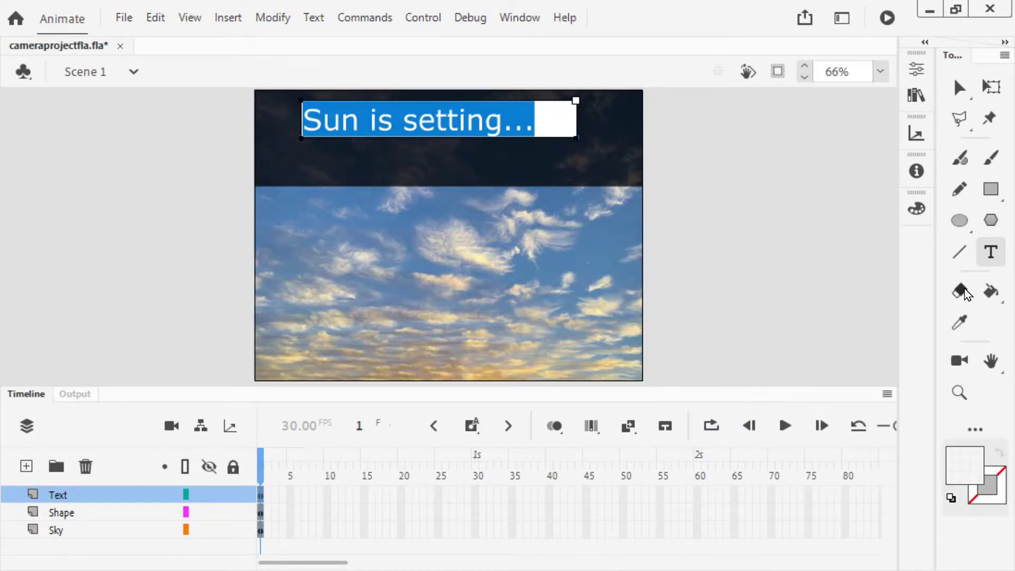
- Recolour the text with the golden tan sampled from the clouds near the sky's lower edge using the Eyedropper
click(959, 322)
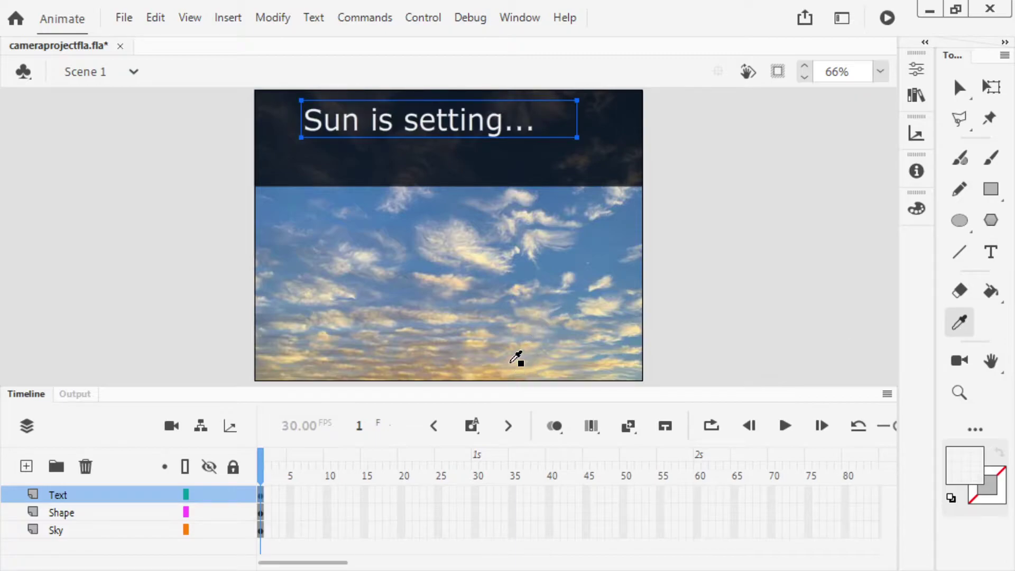
click(509, 364)
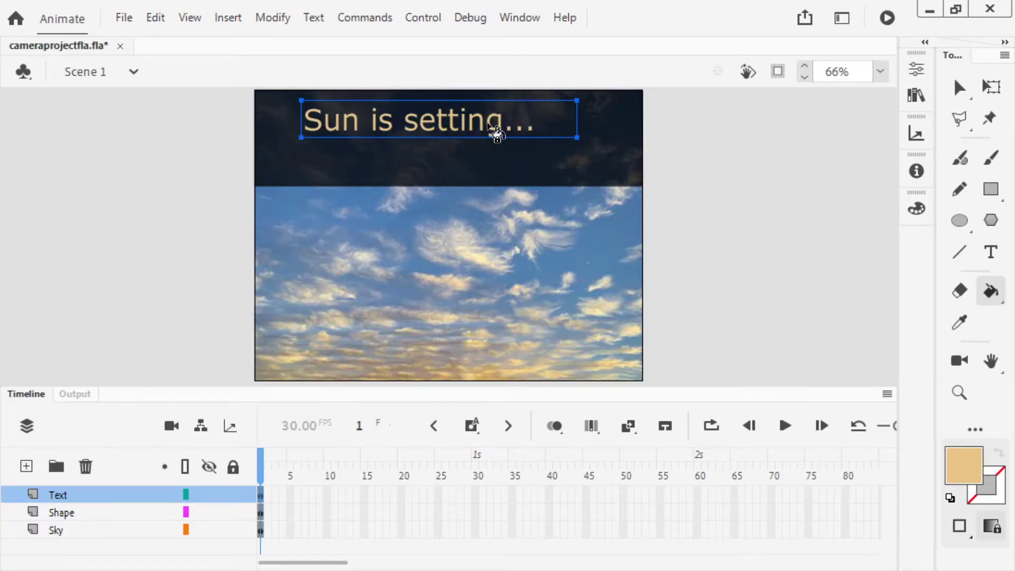
- Move the "Sun is setting..." caption slightly towards the stage's left edge and set the size of all its text to 65 pt
click(960, 90)
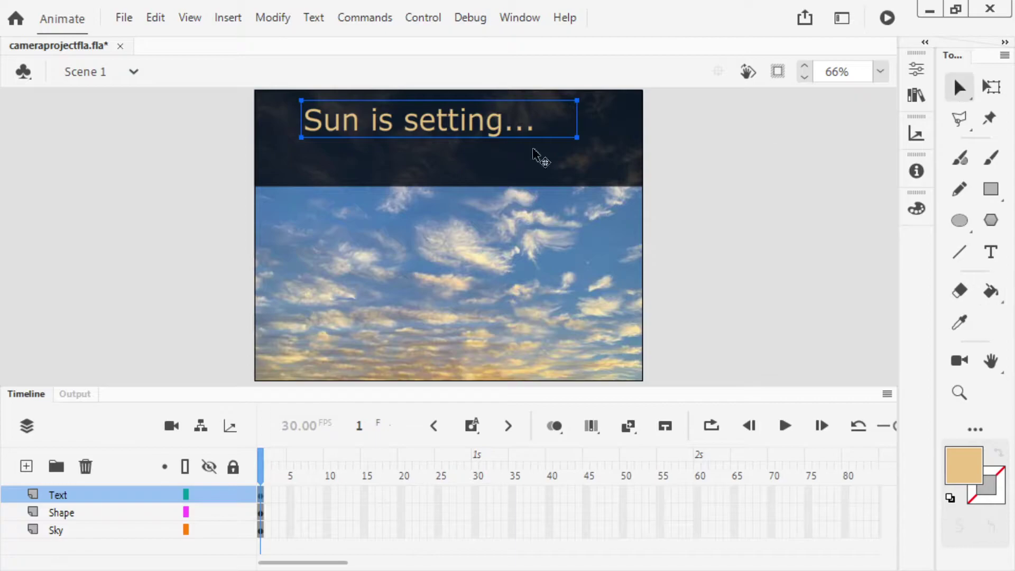
mouse_move(385, 118)
mouse_down()
mouse_move(373, 153)
mouse_move(377, 126)
mouse_up()
double_click(377, 127)
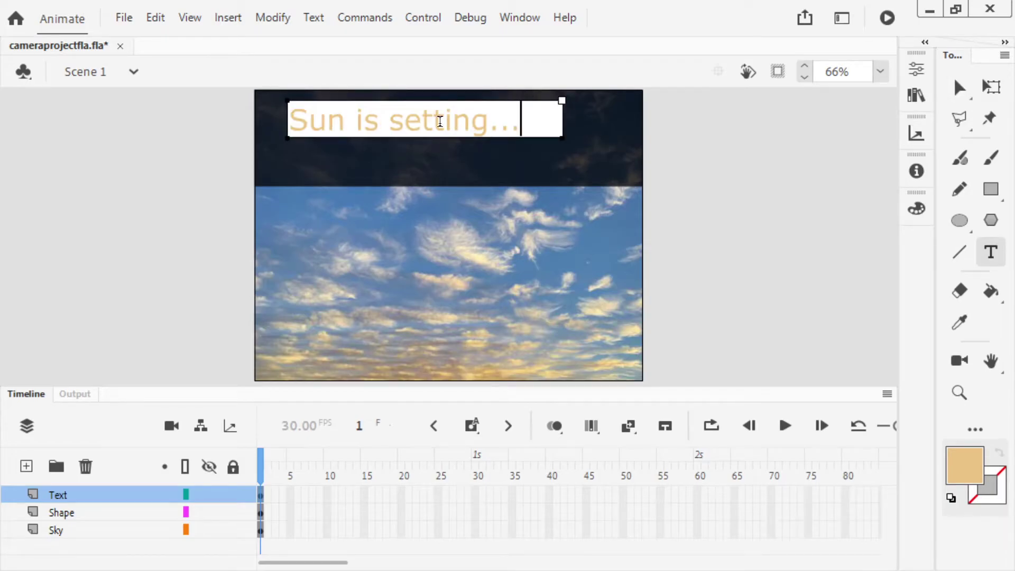
key(ctrl+a)
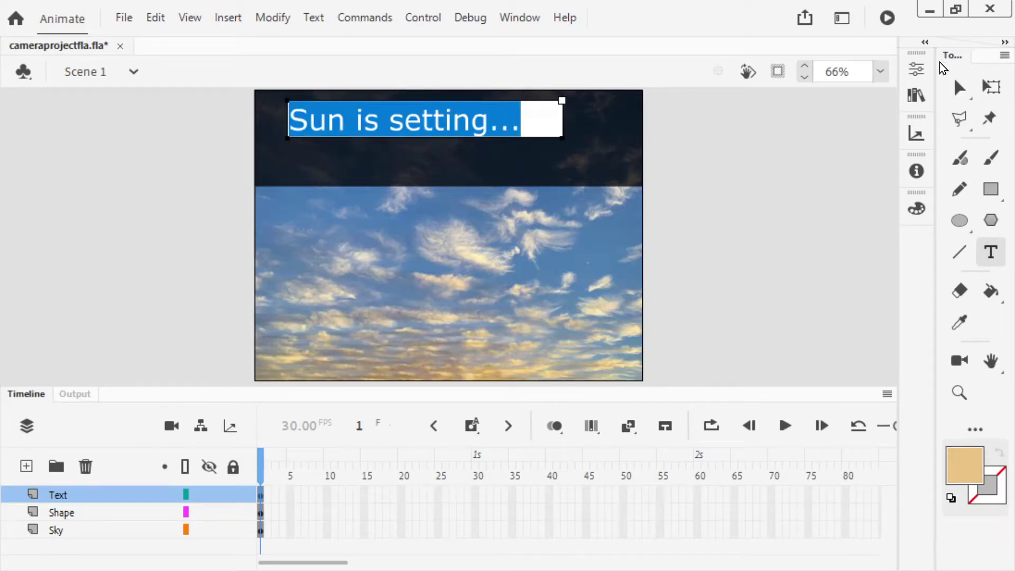
click(916, 68)
click(681, 465)
text(57)
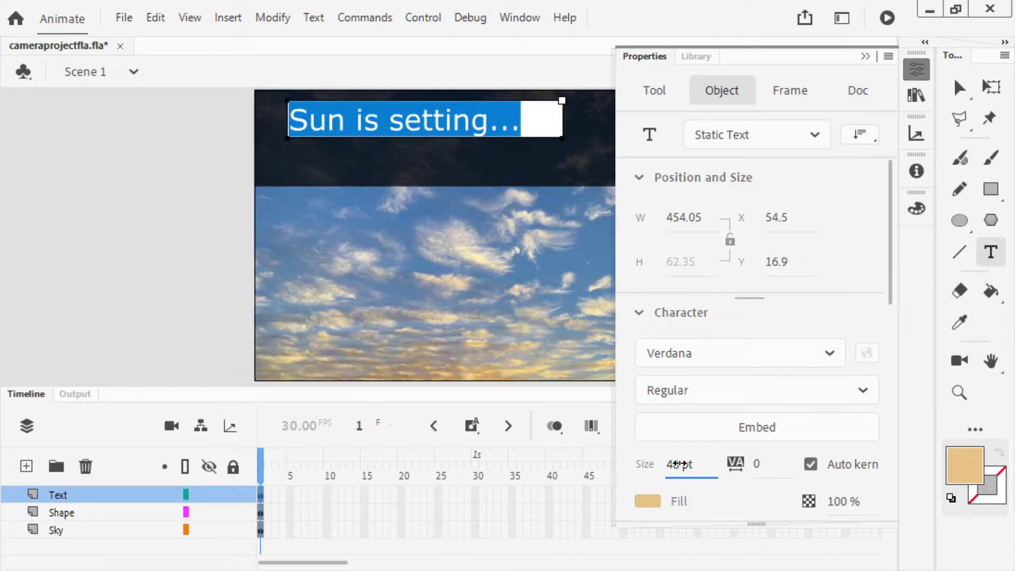
key(Return)
drag(688, 464, 695, 464)
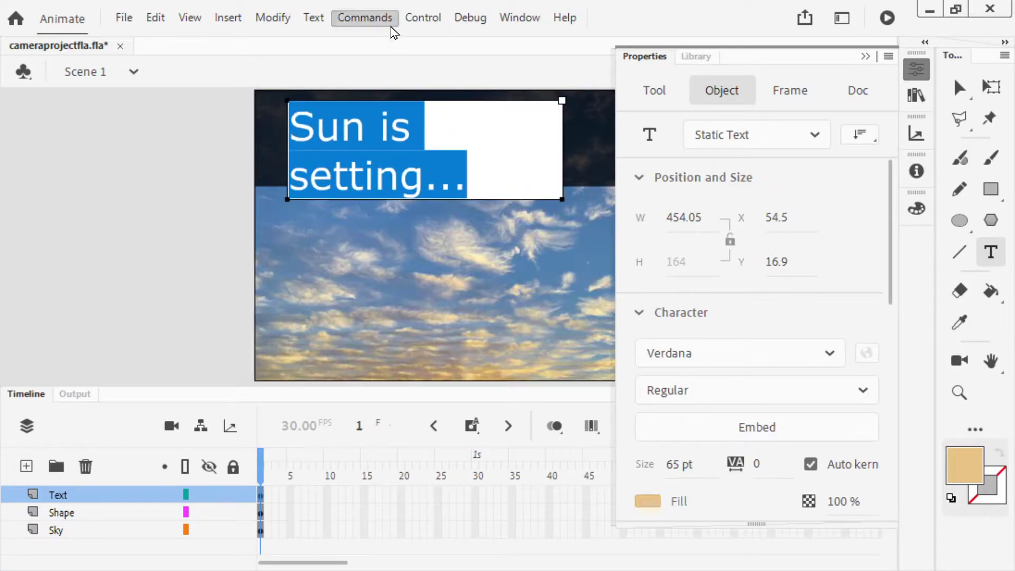
- Widen the text box so the caption fits on one line and centre it horizontally on the dark band
drag(563, 102, 619, 101)
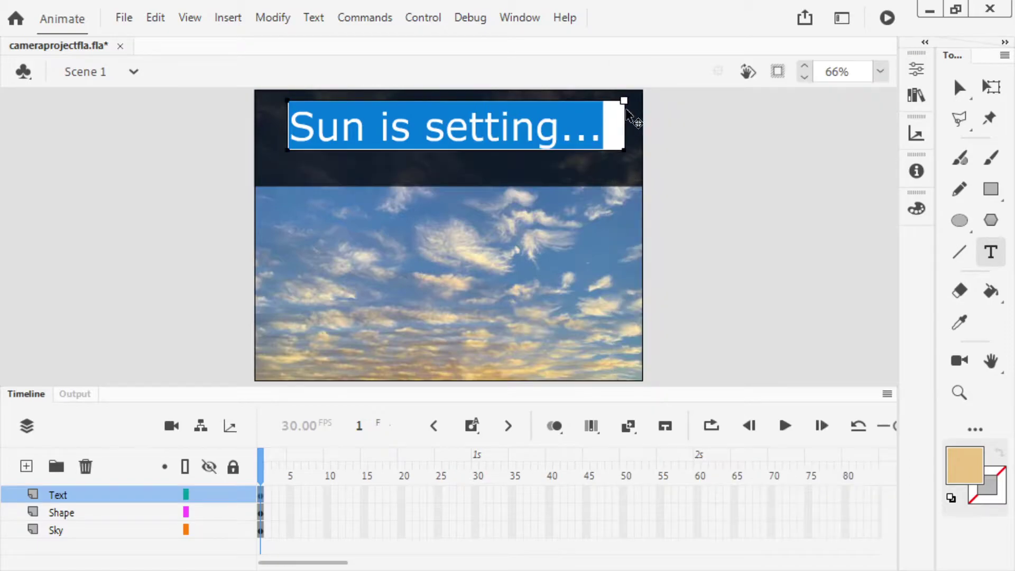
key(Escape)
drag(502, 153, 486, 143)
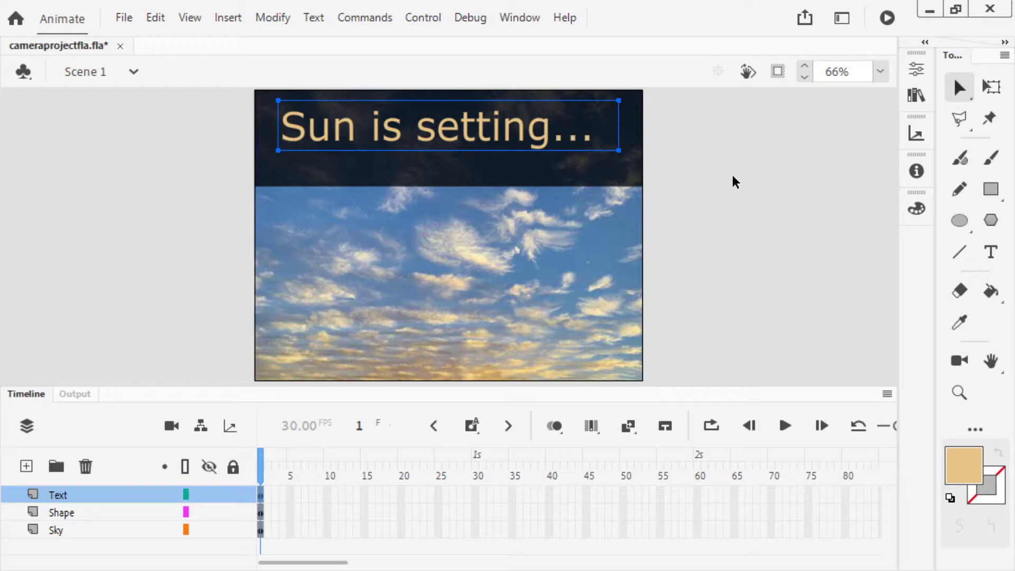
- Lock the Sky layer and extend the Text, Shape and Sky layers with frames up to frame 90
click(232, 529)
drag(317, 562, 329, 562)
click(855, 495)
drag(856, 513, 857, 535)
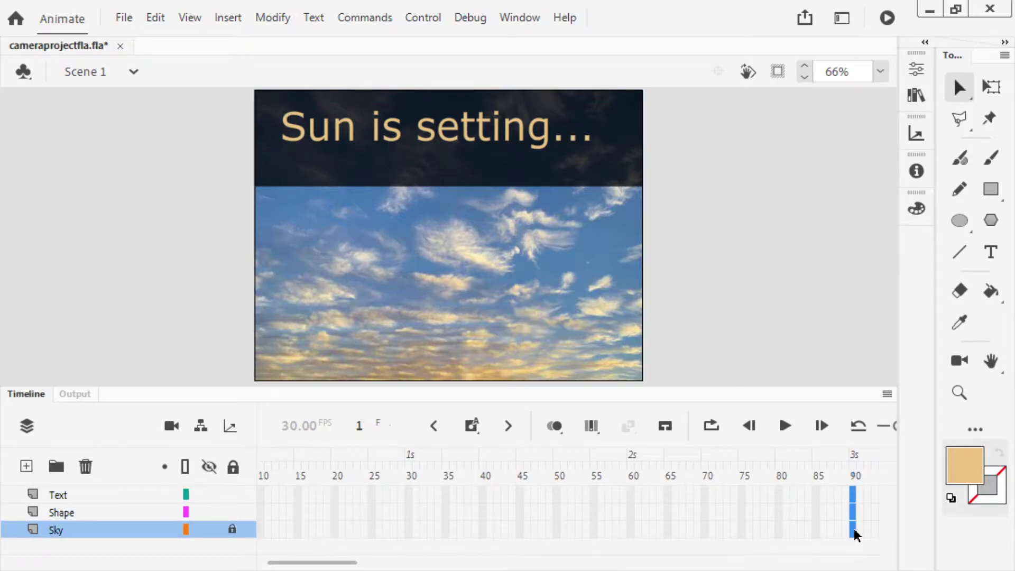
key(F5)
drag(854, 471, 179, 474)
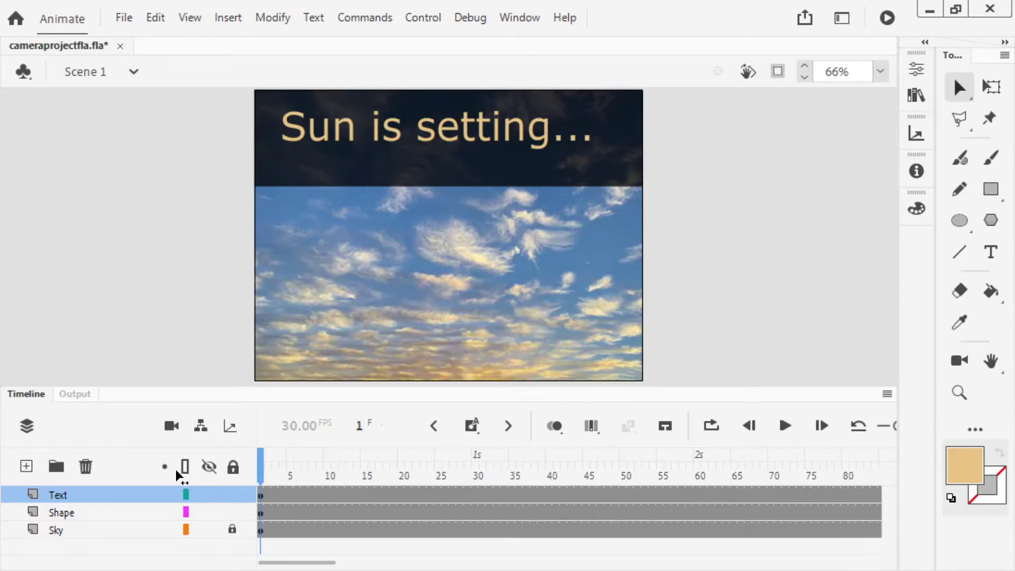
- Lock the Text layer and set the dark band's fill opacity to 0% at frame 1 of the Shape layer
click(278, 513)
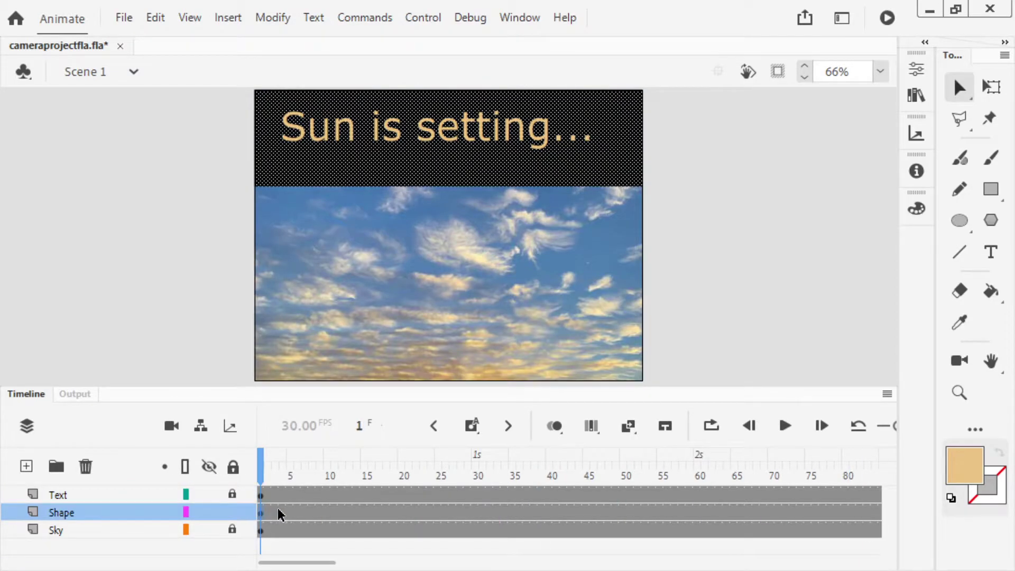
click(186, 257)
click(346, 168)
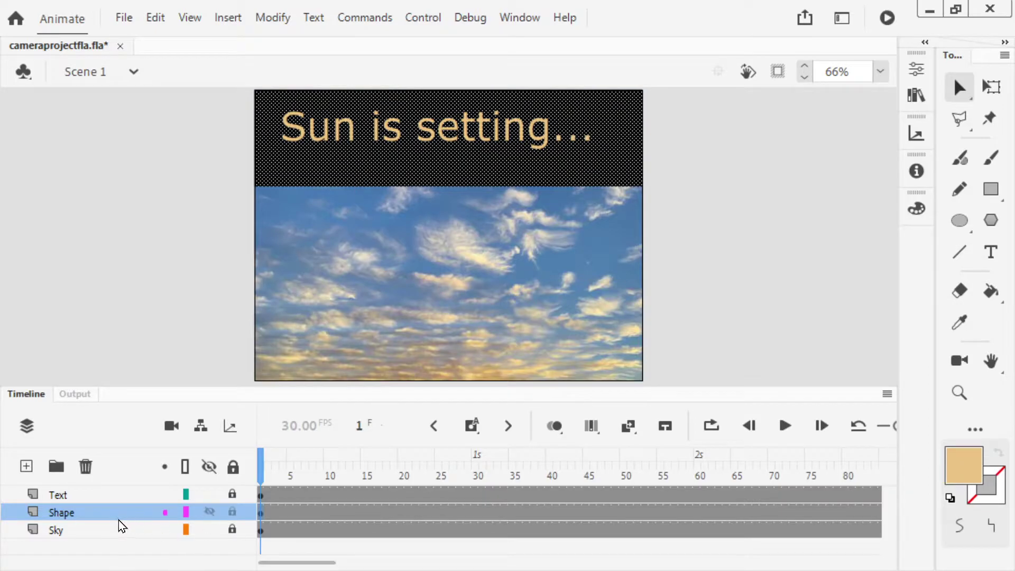
click(923, 67)
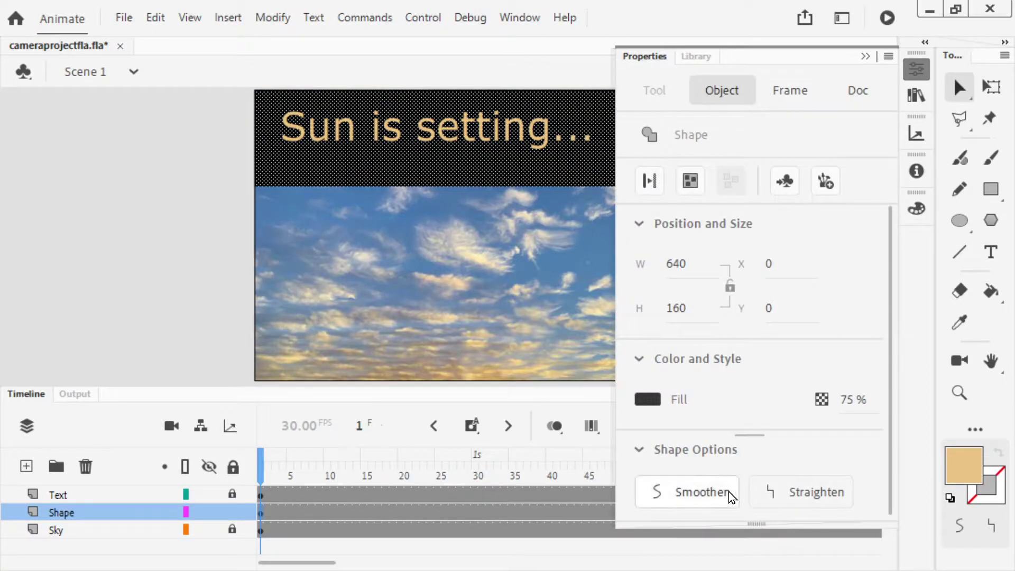
drag(857, 406, 693, 407)
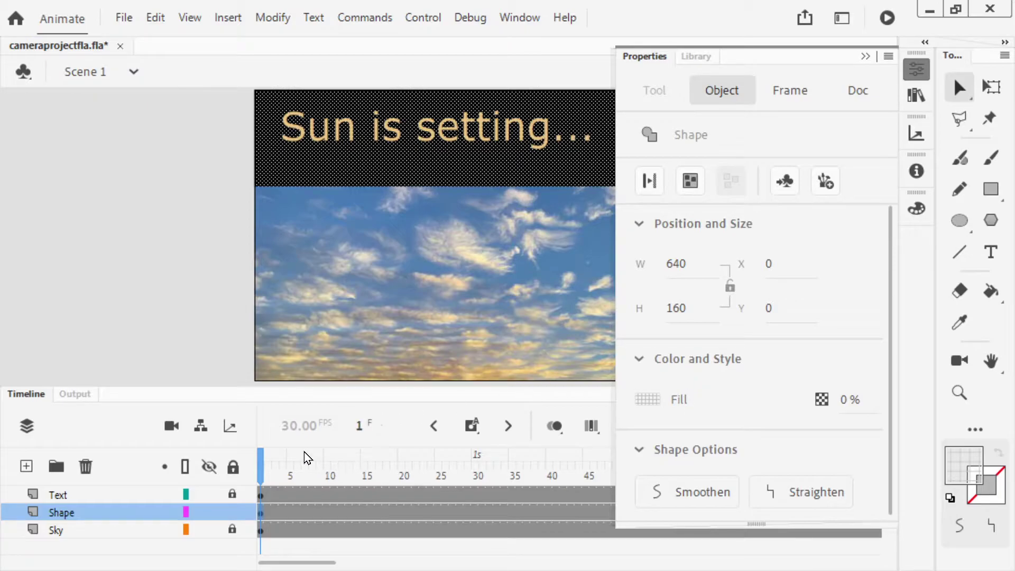
- Insert keyframes on the Shape layer at frames 30 and 60
click(261, 456)
drag(261, 464, 476, 465)
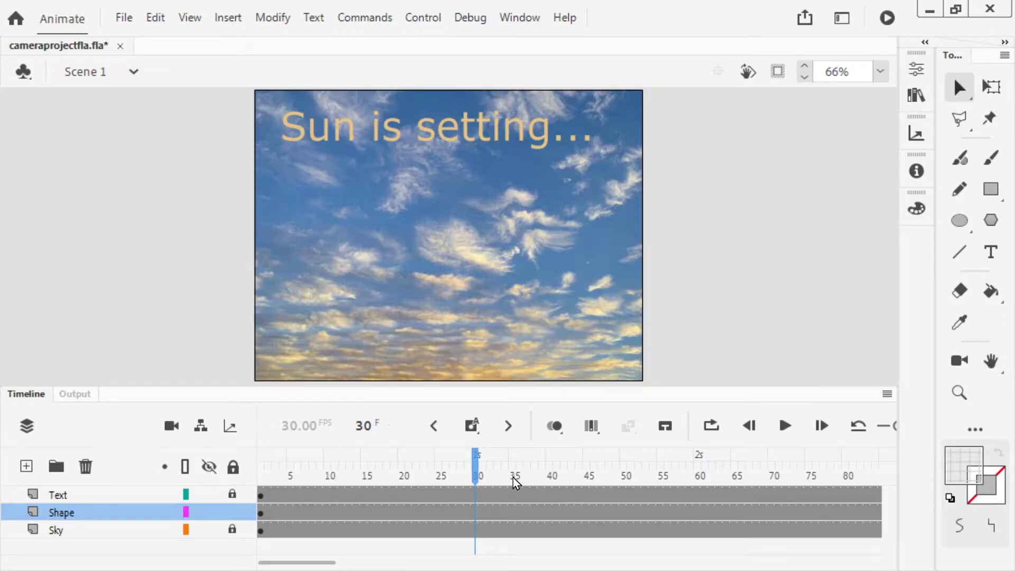
mouse_move(476, 453)
mouse_down()
mouse_move(513, 455)
mouse_move(475, 465)
mouse_up()
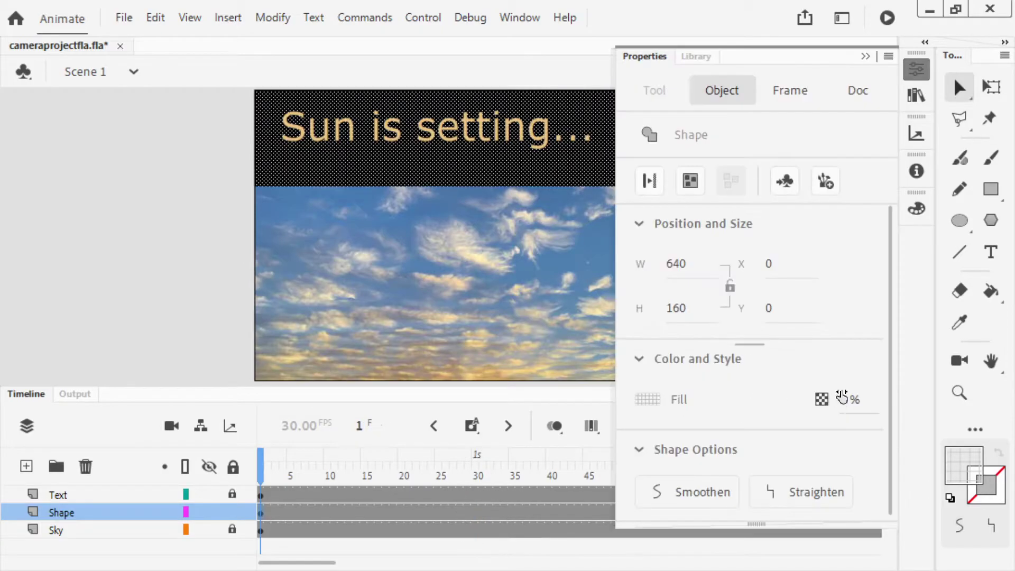
drag(285, 458, 478, 459)
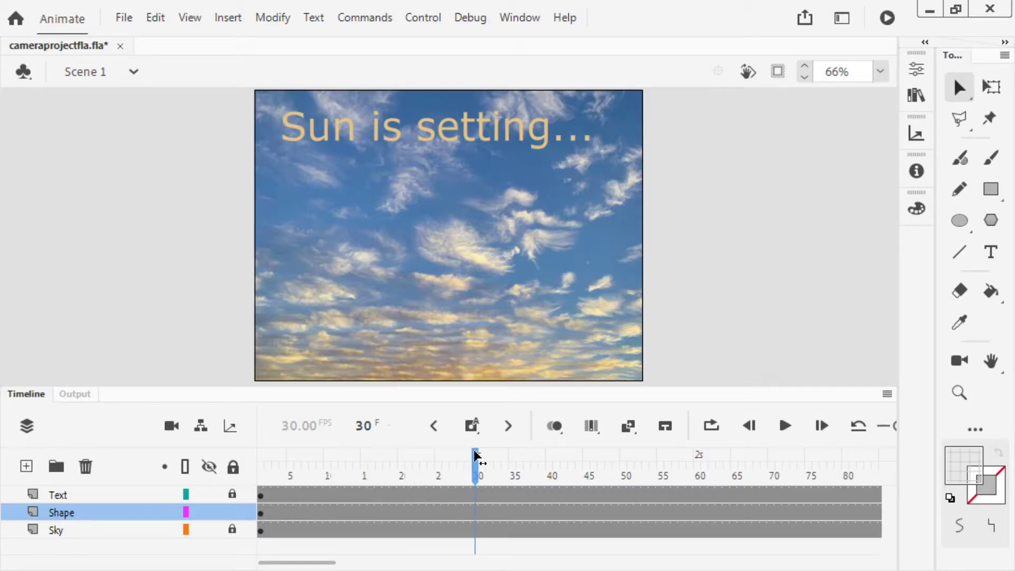
key(F6)
drag(481, 462, 700, 479)
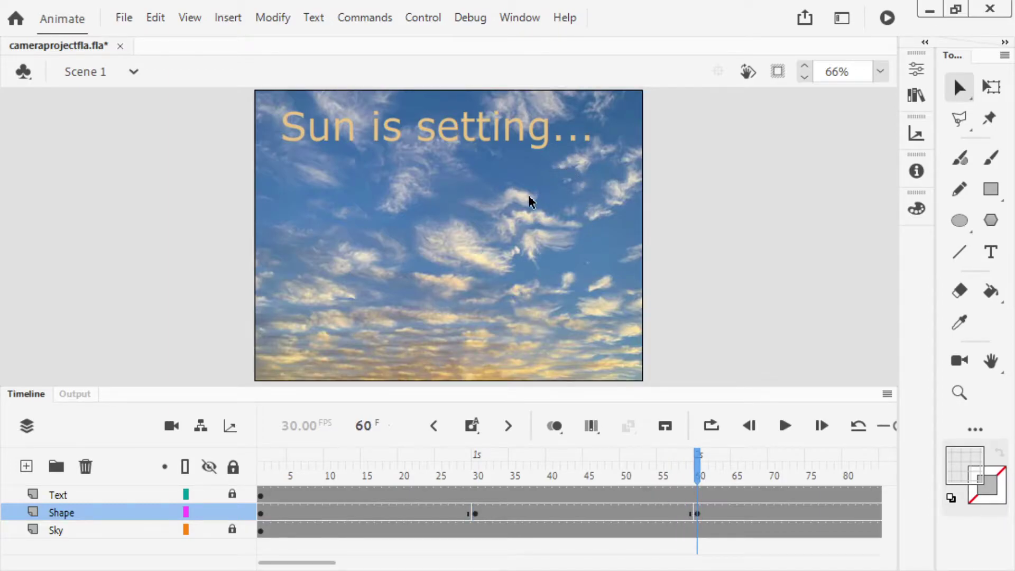
- Raise the band's fill opacity to about 75% in the Shape layer's frame 60 keyframe
click(472, 176)
click(916, 69)
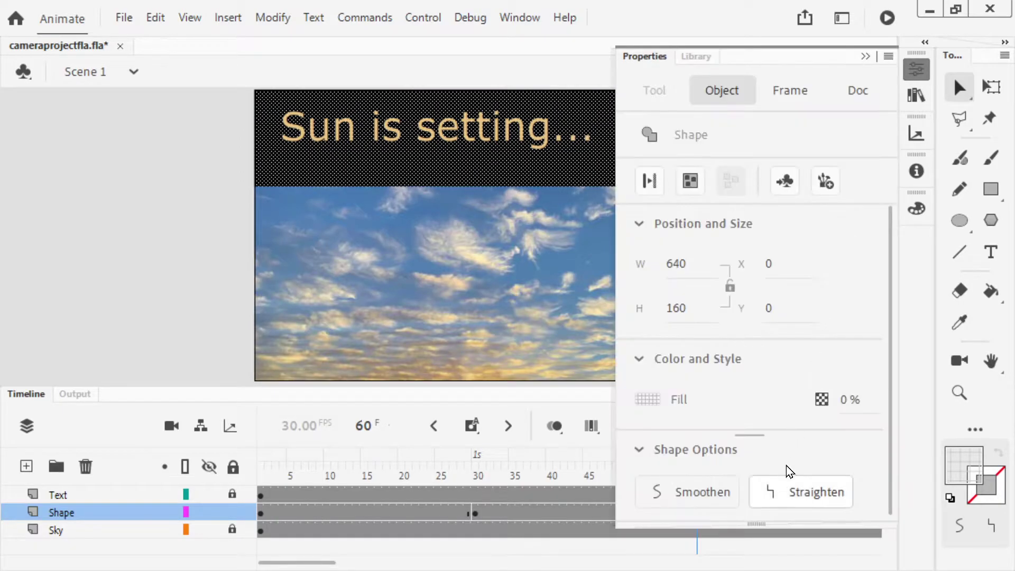
drag(850, 399, 842, 322)
click(853, 399)
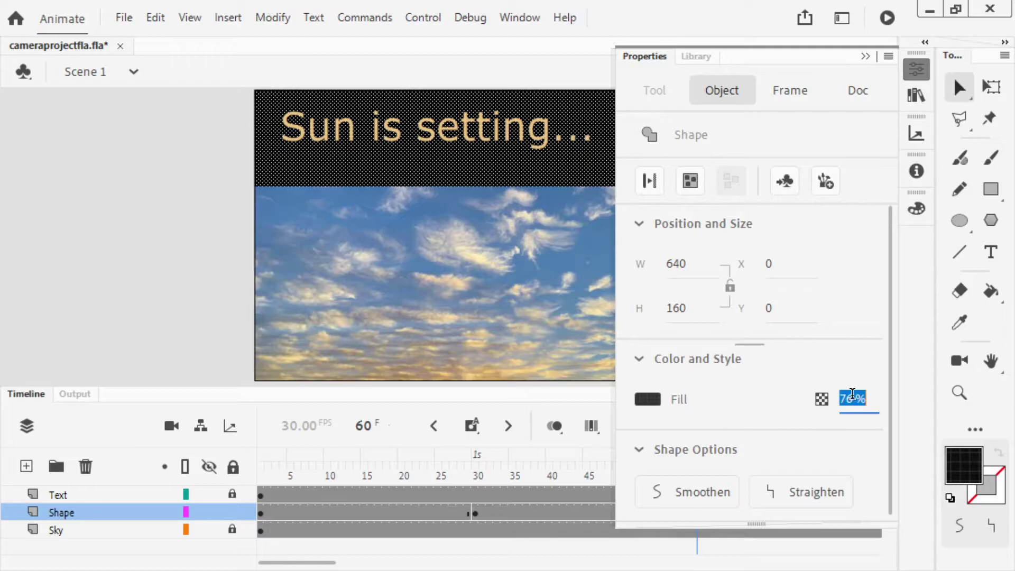
click(418, 254)
- Create a shape tween between frames 30 and 60 of the Shape layer and scrub through it to preview the fade
drag(573, 454, 515, 455)
click(582, 516)
right_click(582, 515)
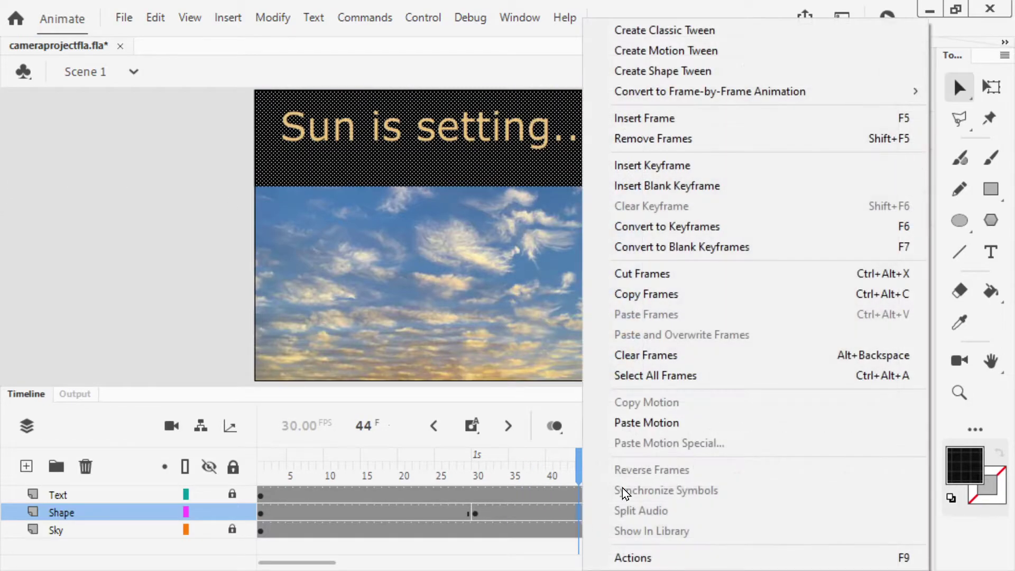
click(655, 70)
drag(587, 469, 697, 500)
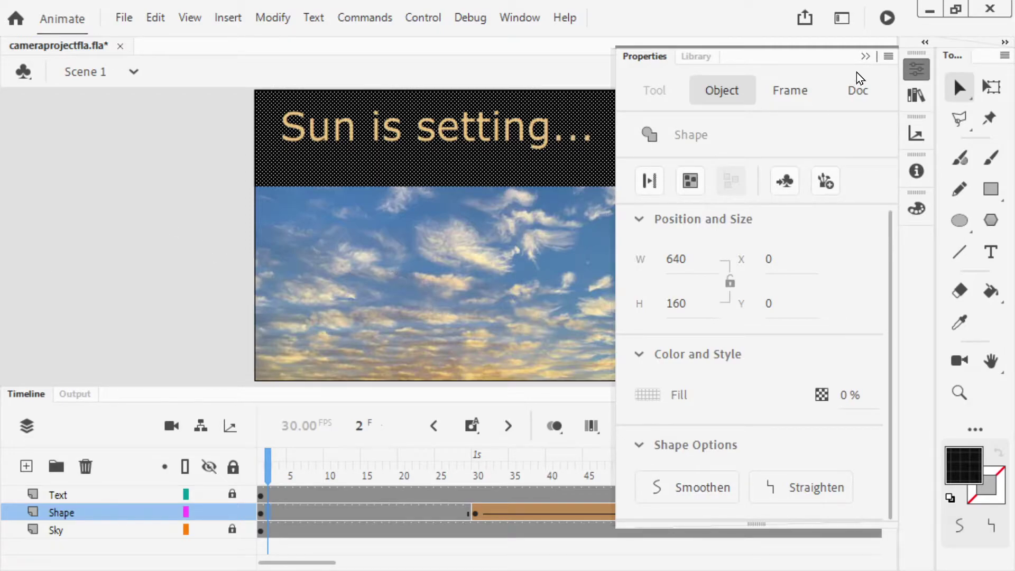
click(861, 58)
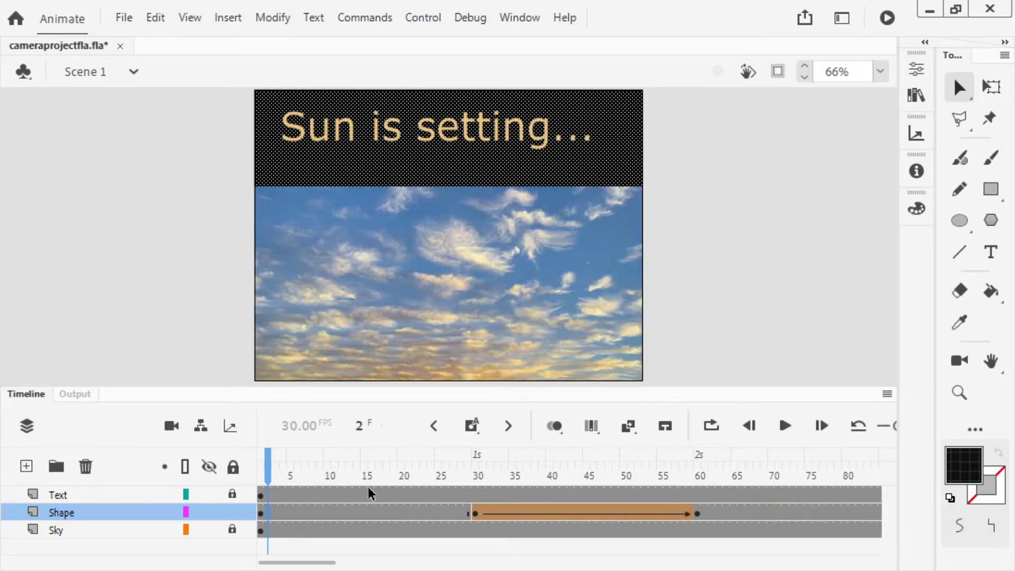
- Lock the Shape layer, unlock the Text layer and return to frame 1
click(305, 495)
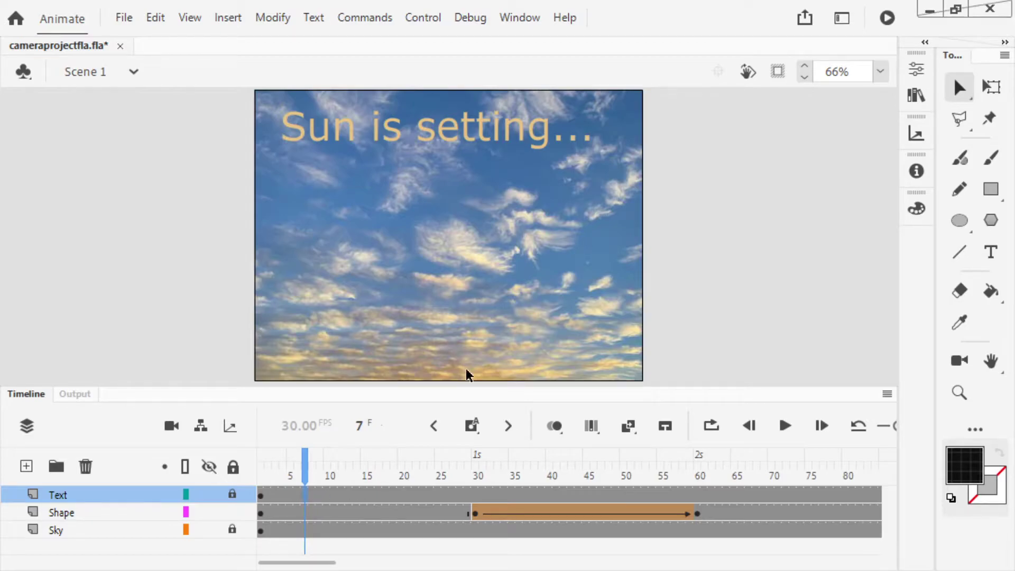
click(231, 511)
click(233, 495)
click(433, 426)
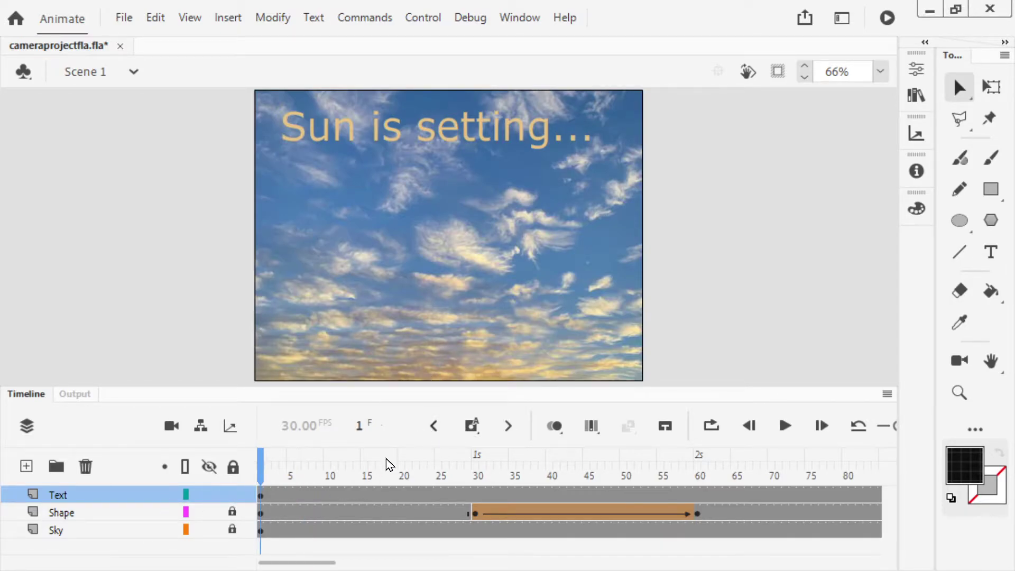
- Convert the "Sun is setting..." caption to a Movie Clip symbol named Text with centre registration
click(444, 142)
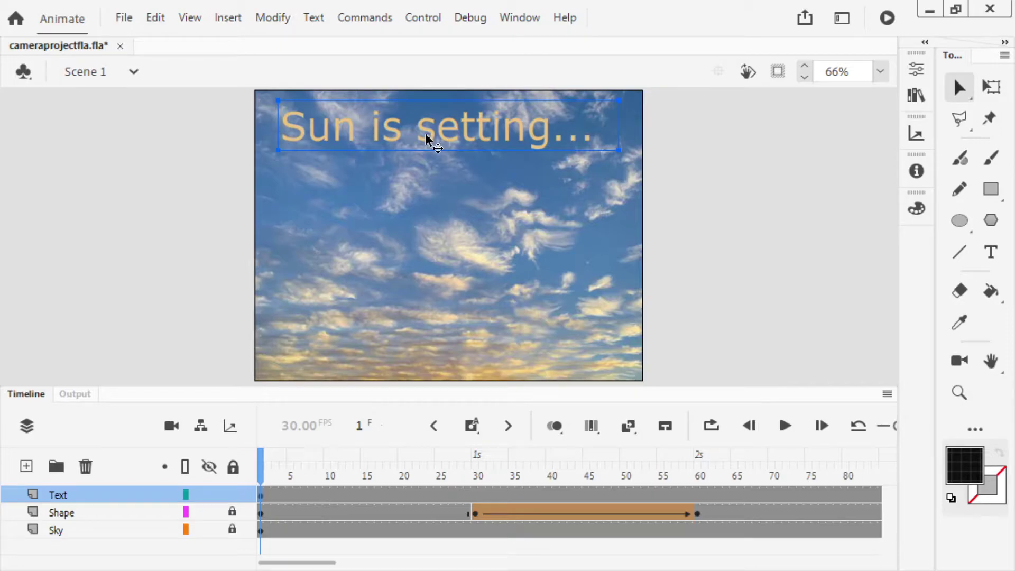
key(F8)
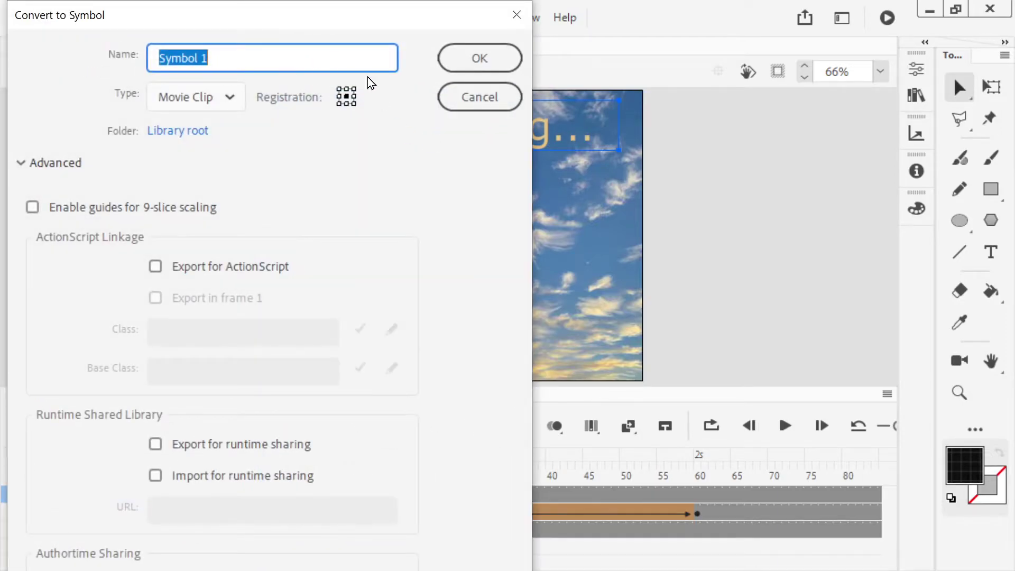
text(Text)
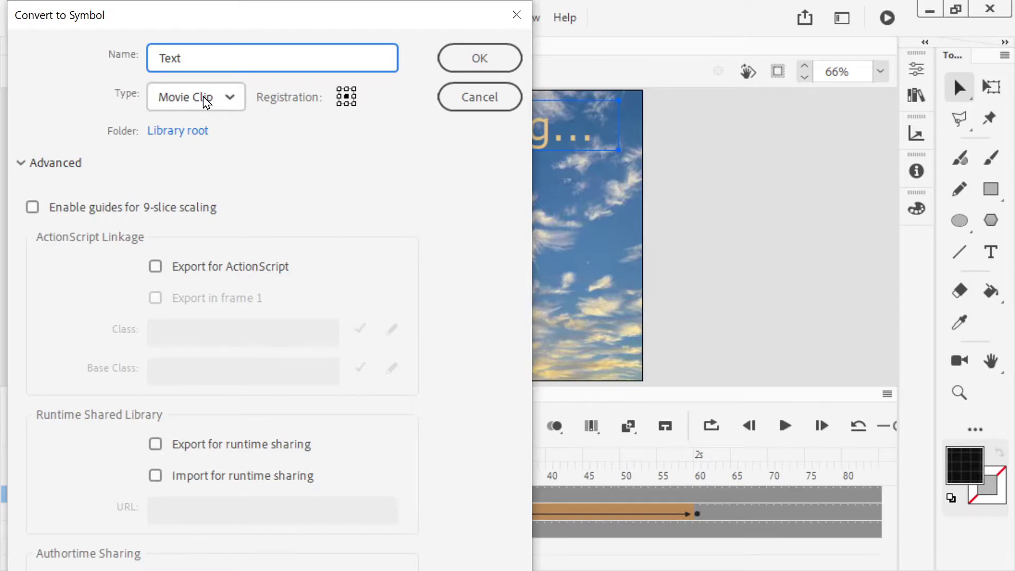
click(480, 68)
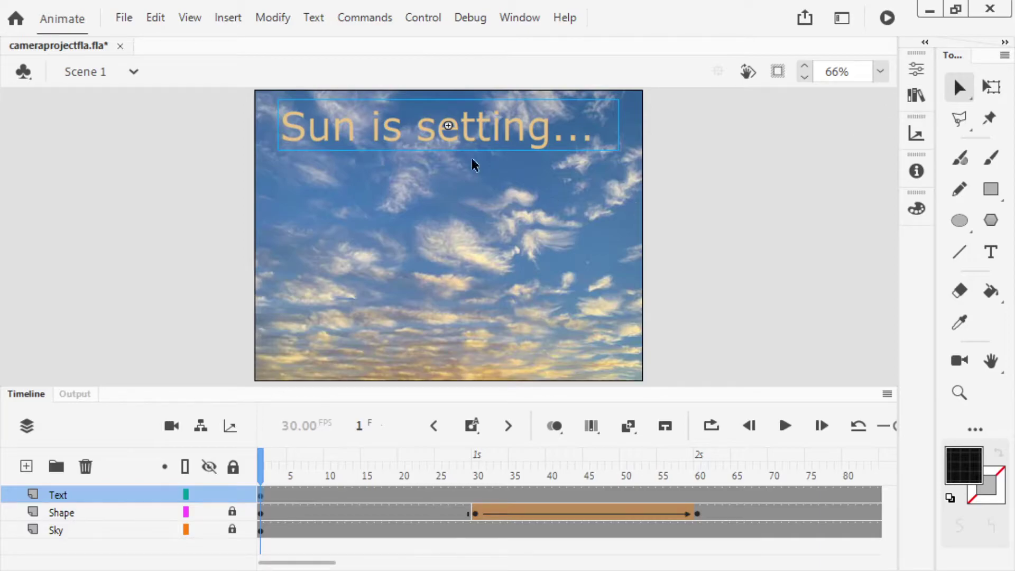
- Review the Color Effects options available for the Text movie clip instance
click(916, 69)
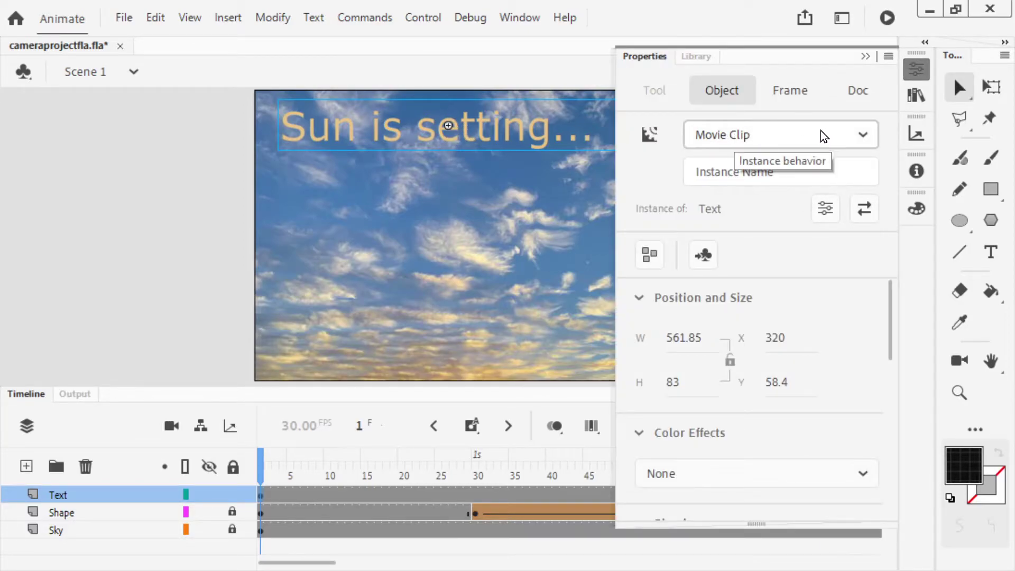
mouse_move(887, 315)
mouse_down()
mouse_move(890, 398)
mouse_move(887, 275)
mouse_move(876, 322)
mouse_up()
click(763, 458)
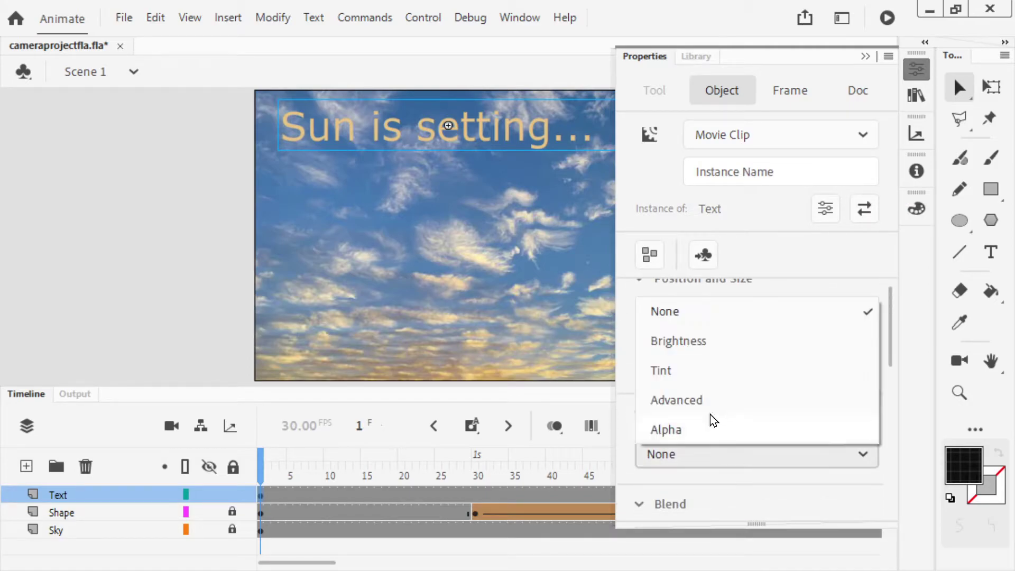
click(676, 459)
drag(893, 334, 883, 272)
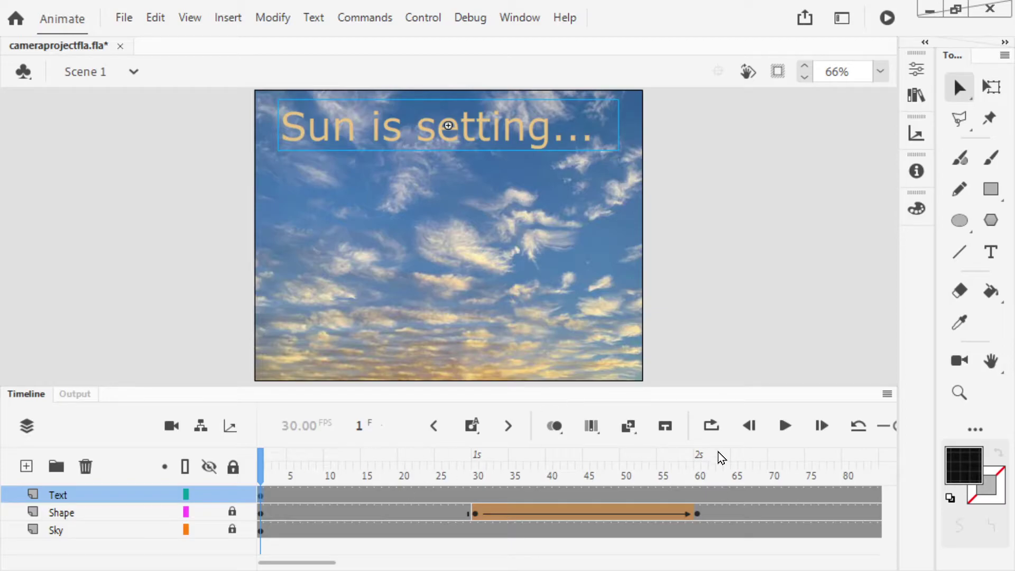
- Insert a keyframe at frame 80 of the Text layer and move the layer's first keyframe from frame 1 to frame 50
click(852, 471)
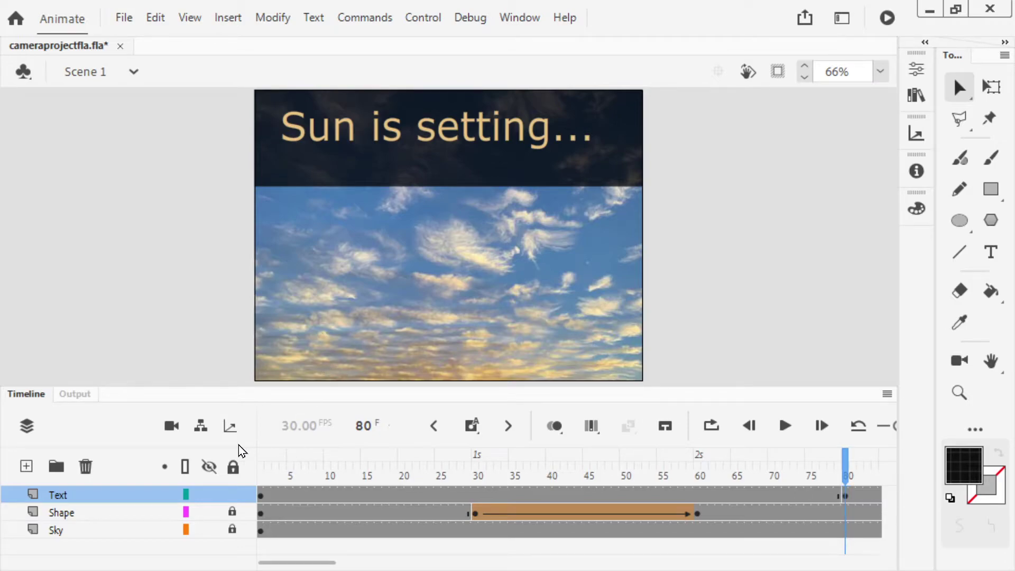
click(262, 497)
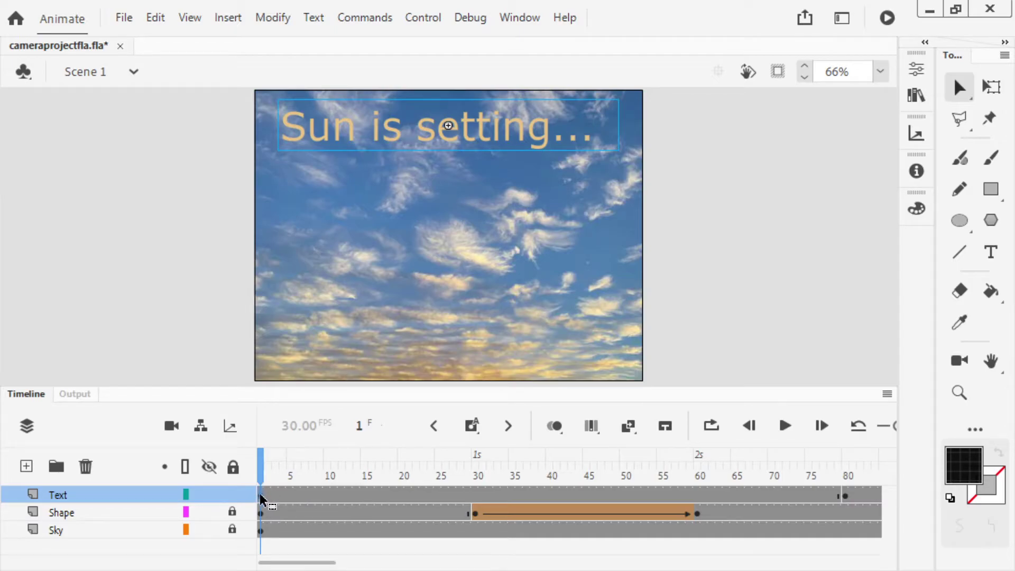
mouse_move(262, 500)
mouse_down()
mouse_move(374, 465)
mouse_move(631, 499)
mouse_up()
drag(625, 492, 626, 461)
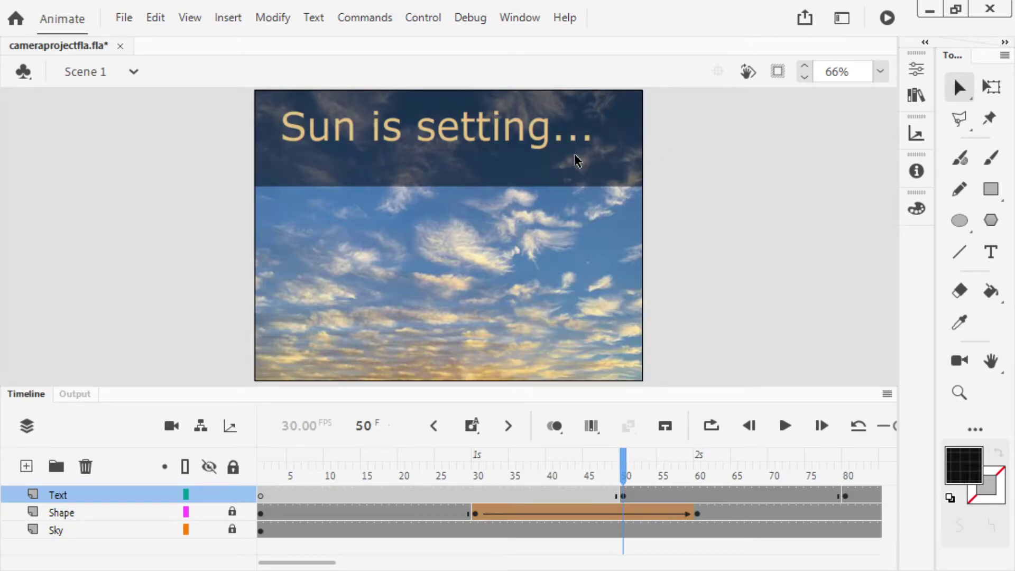
- Apply an Alpha colour effect of 0% to the "Sun is setting..." caption instance at frame 50
click(479, 136)
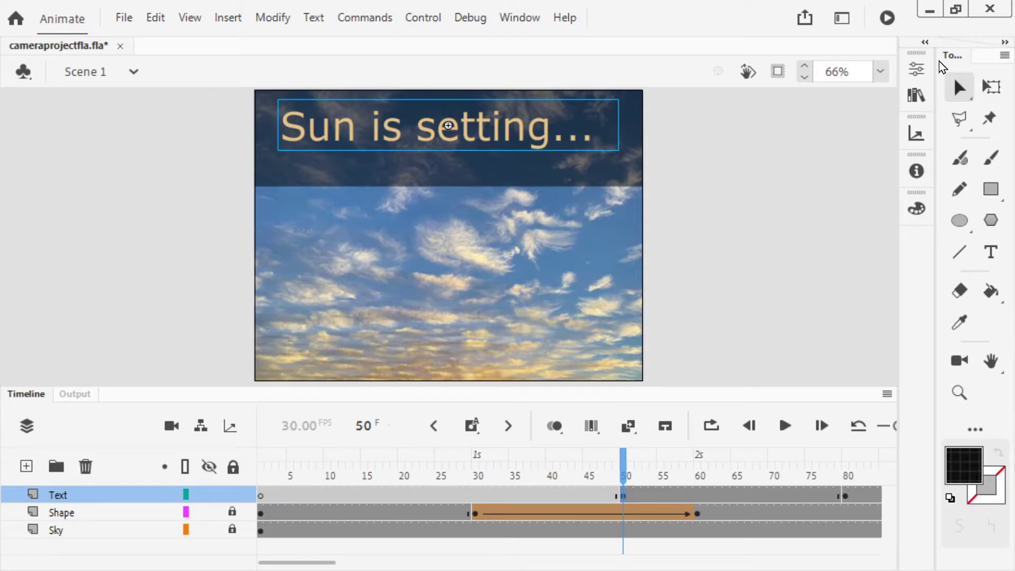
click(917, 68)
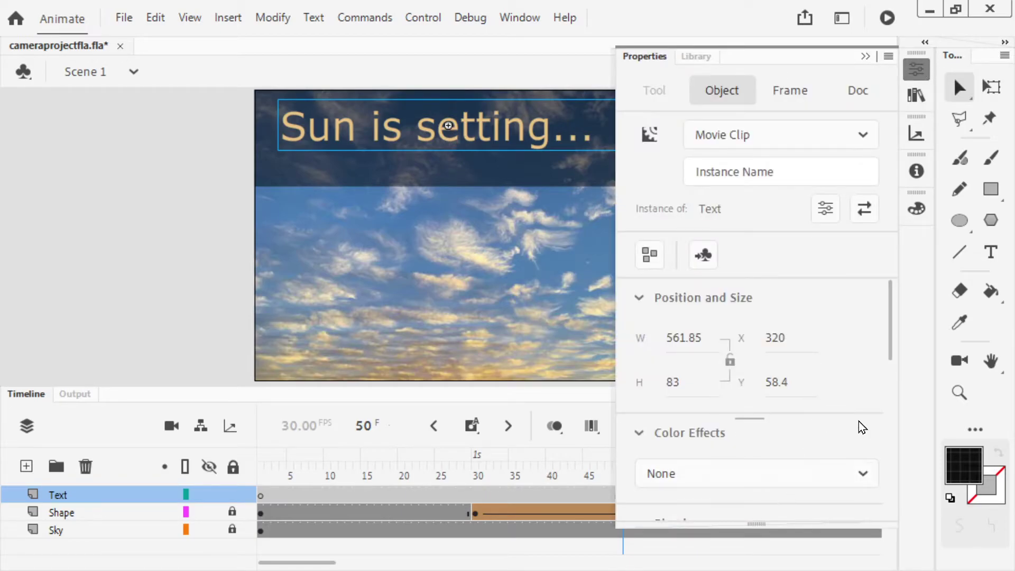
drag(889, 313, 889, 344)
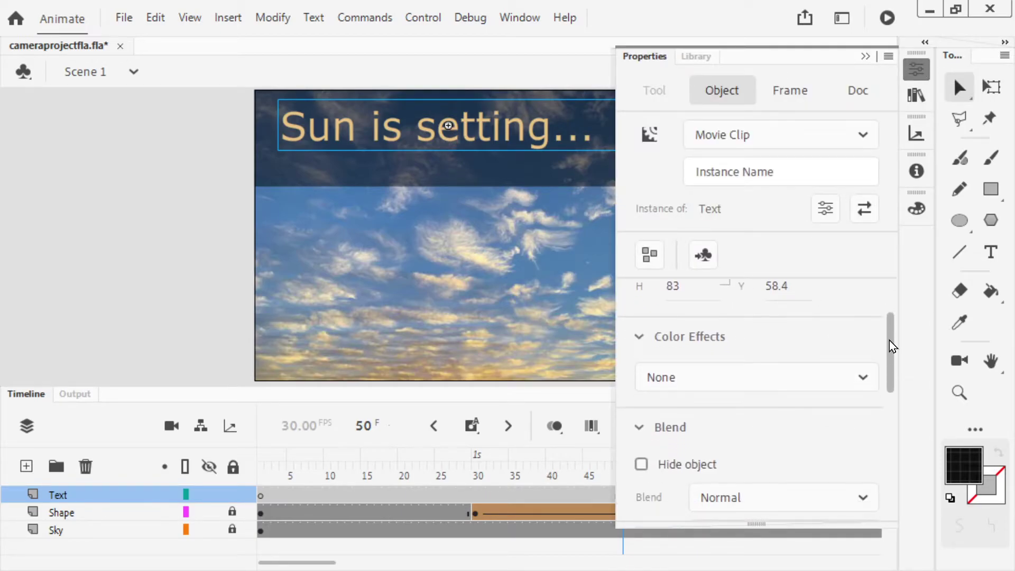
click(728, 384)
click(676, 530)
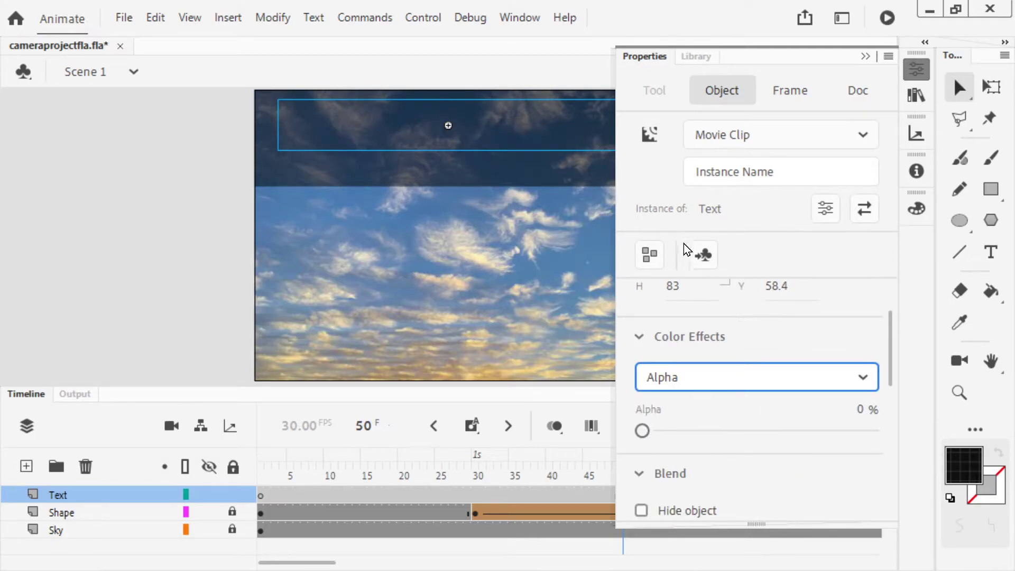
click(654, 7)
- Create a classic tween on the Text layer between its keyframes at frames 50 and 80
mouse_move(737, 459)
mouse_down()
mouse_move(846, 465)
mouse_move(625, 476)
mouse_move(775, 468)
mouse_move(741, 469)
mouse_up()
click(687, 497)
right_click(687, 497)
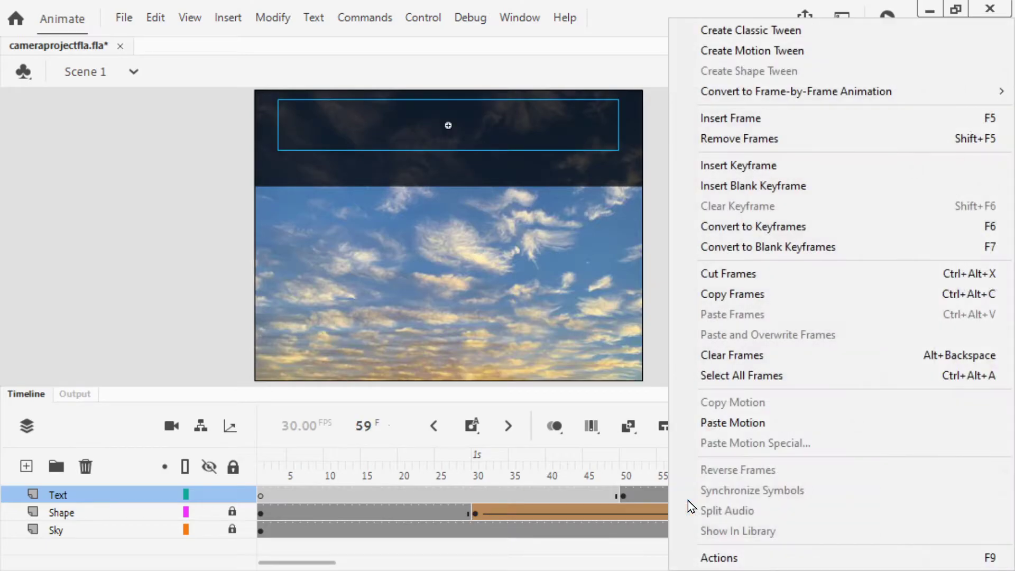
click(760, 34)
- Scrub back to the start of the timeline, test the movie to preview the caption's fade-in, and close the preview
drag(693, 465, 312, 450)
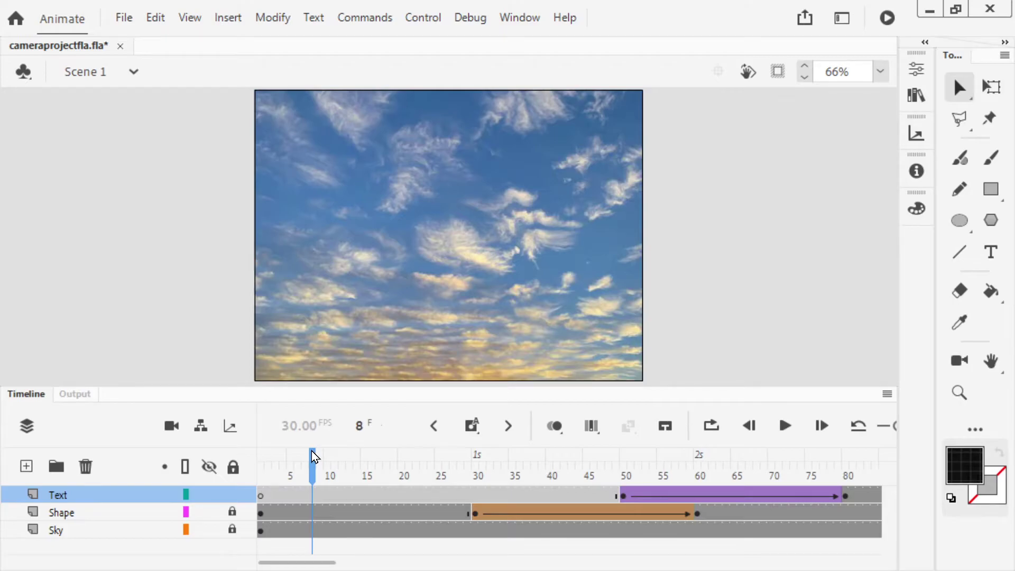
click(888, 19)
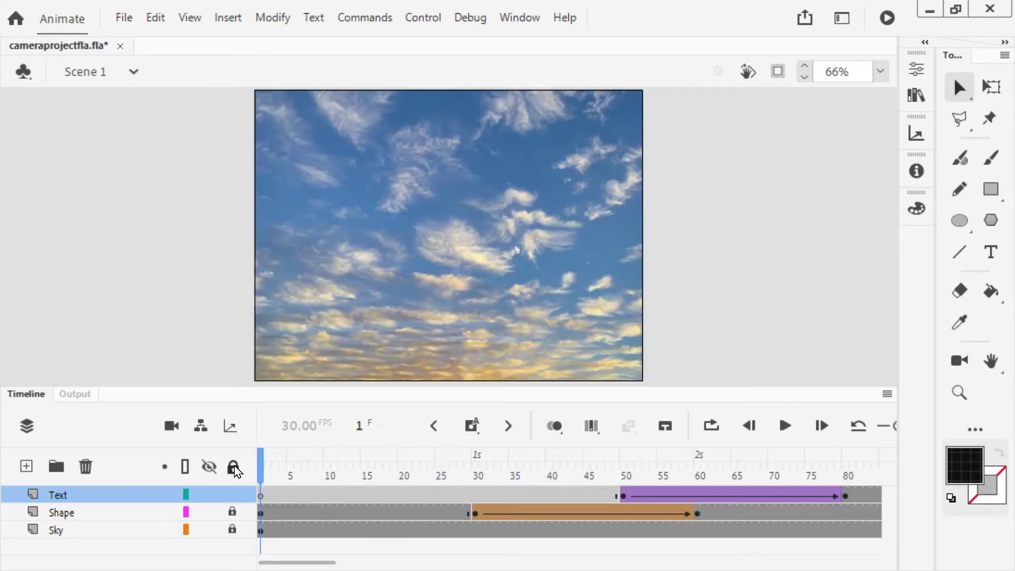
key(ctrl+Return)
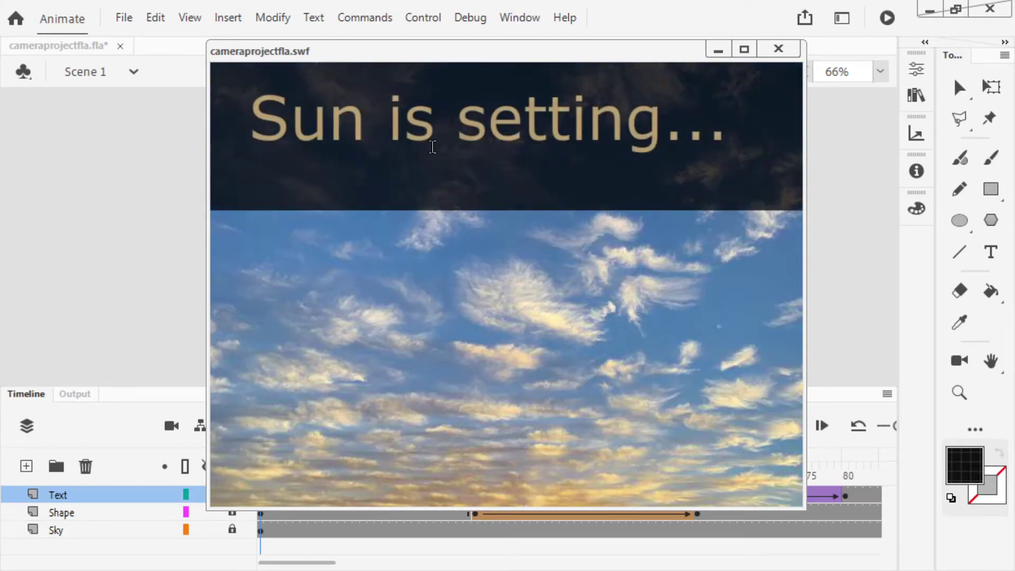
click(779, 50)
drag(626, 465, 527, 473)
click(527, 515)
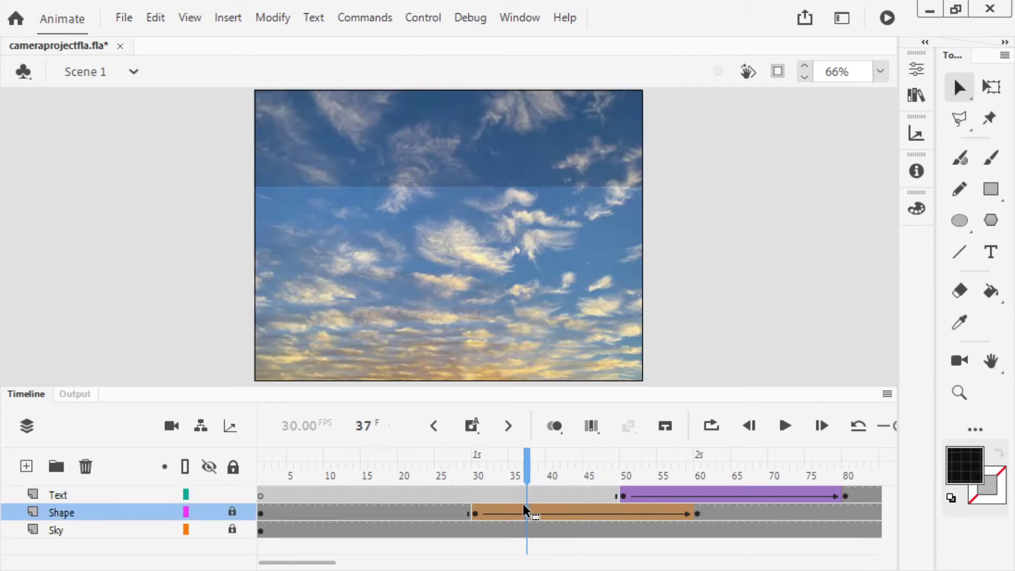
right_click(655, 495)
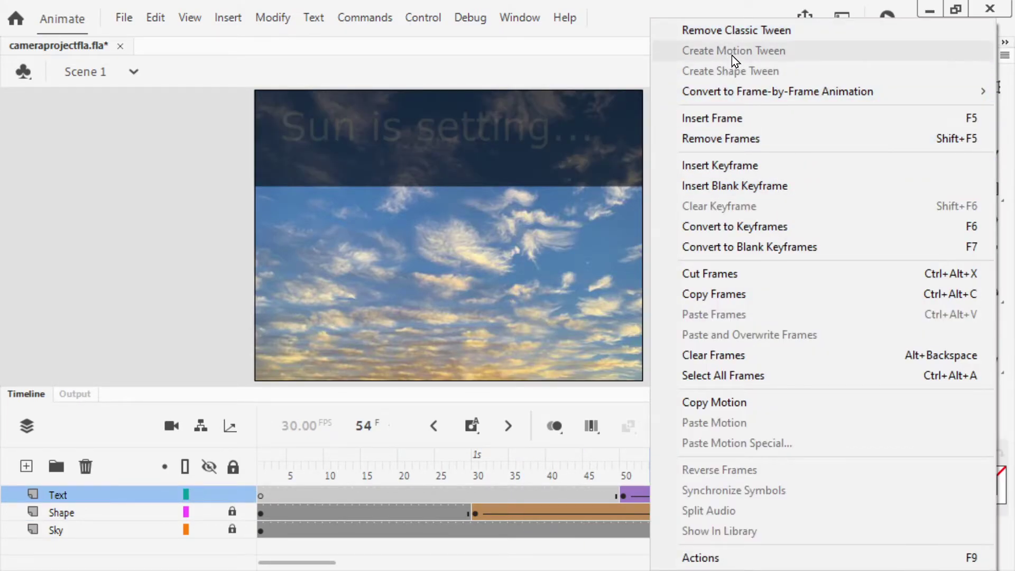
click(685, 119)
mouse_move(738, 468)
mouse_down()
mouse_move(710, 478)
mouse_move(730, 465)
mouse_move(734, 476)
mouse_up()
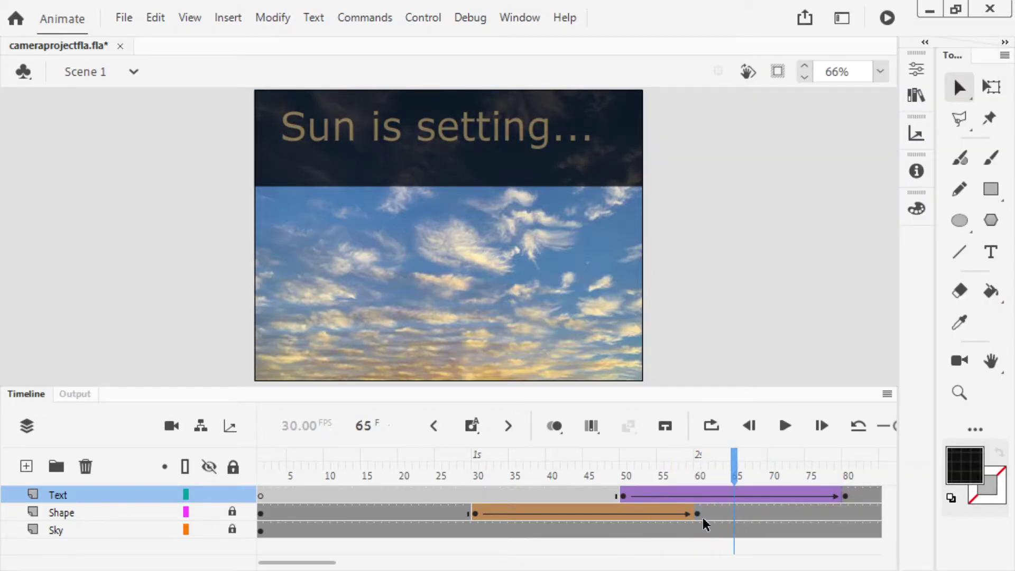
- Apply the Quart Ease-In-Out effect to the classic tween on the Text layer
click(711, 495)
click(916, 69)
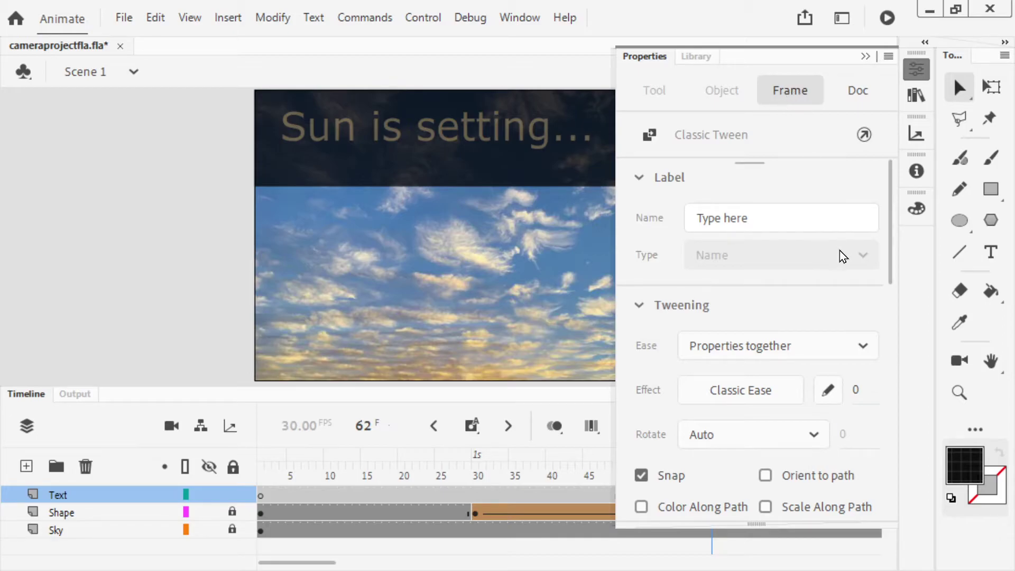
click(756, 389)
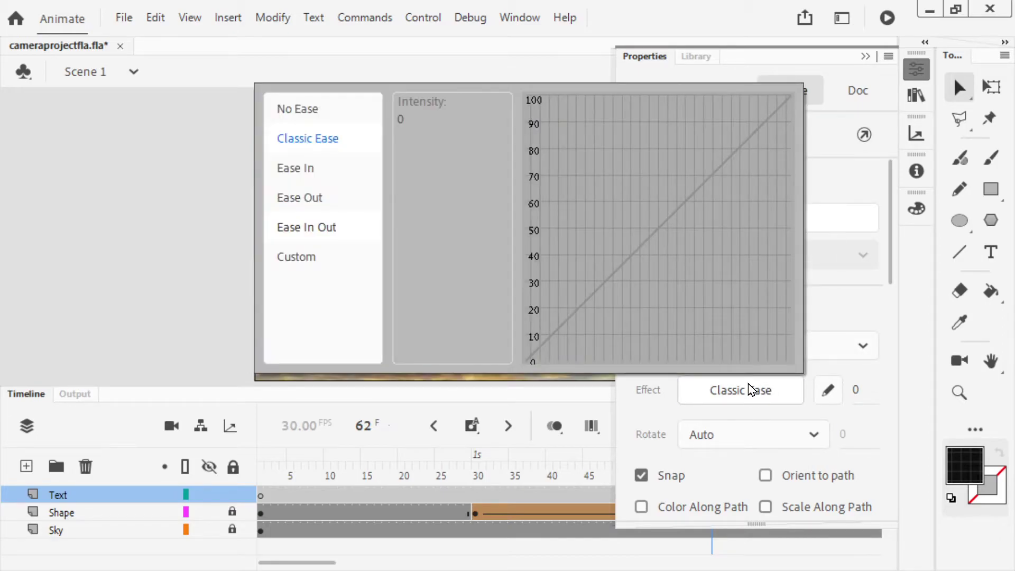
click(313, 237)
click(430, 172)
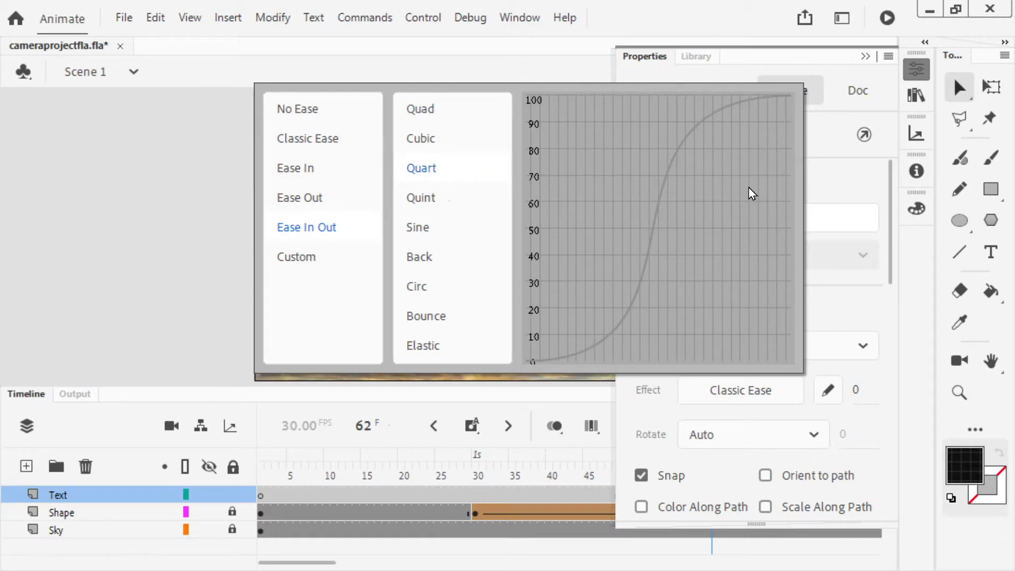
key(Return)
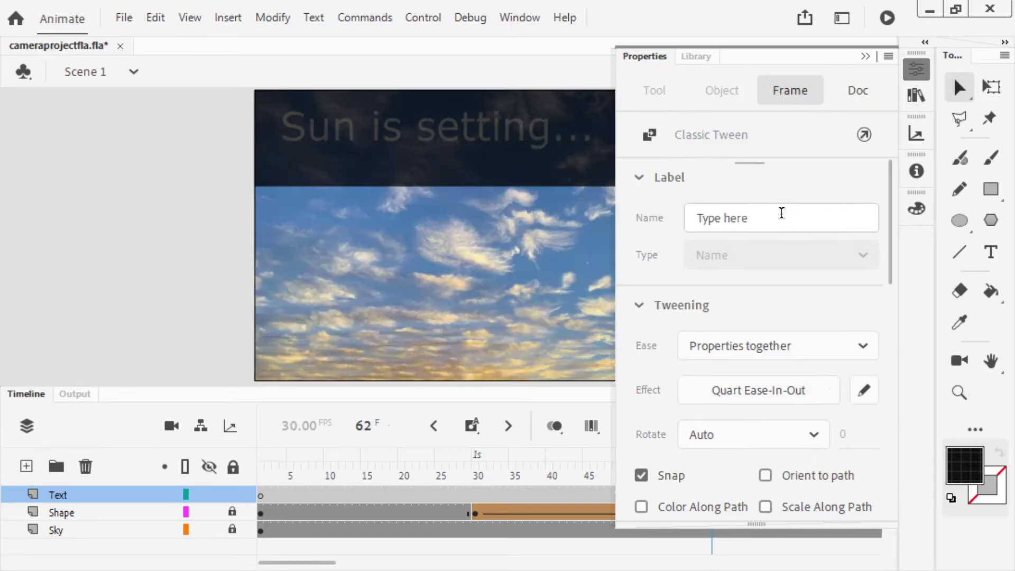
click(865, 57)
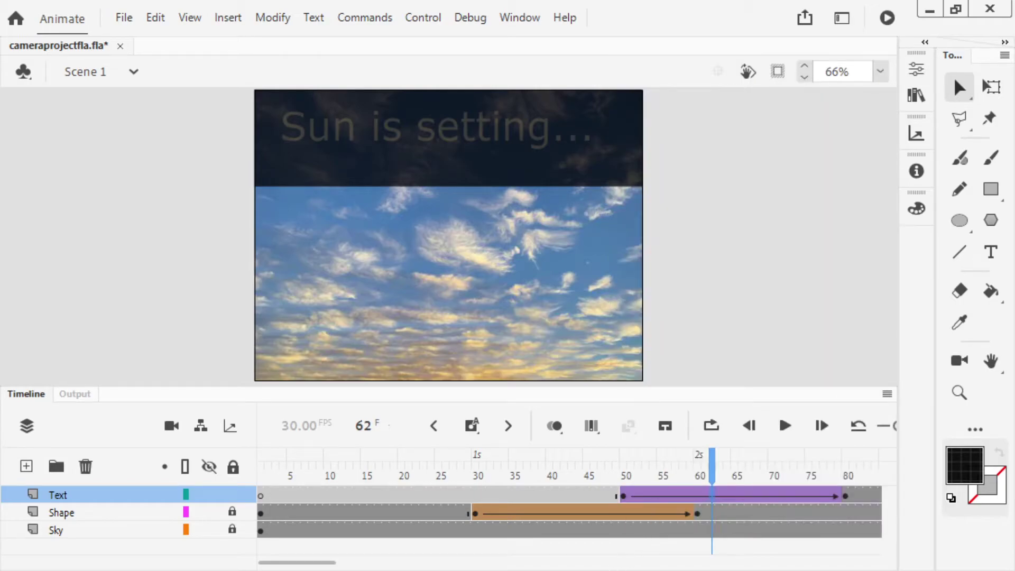
- Test the movie to preview the caption with its new easing, and close the preview window
click(585, 516)
drag(589, 470, 336, 476)
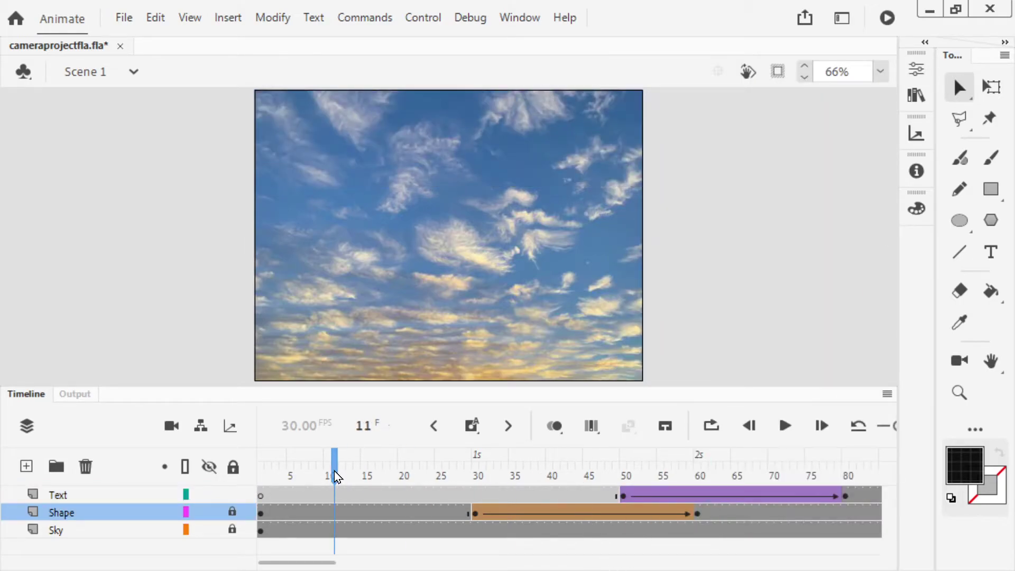
click(888, 18)
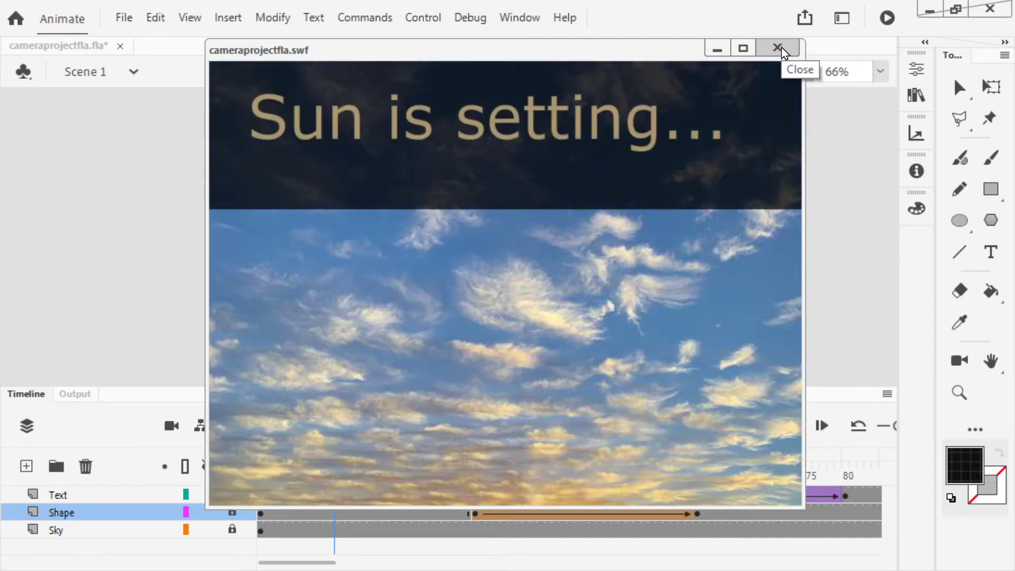
click(779, 49)
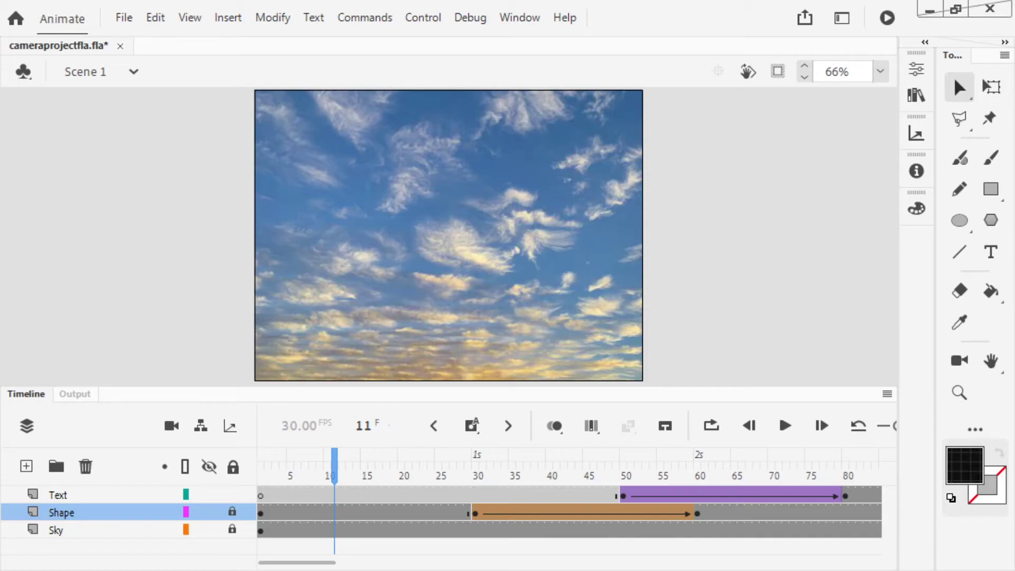
- Add a camera to the scene and create a motion tween on the Camera layer
click(958, 361)
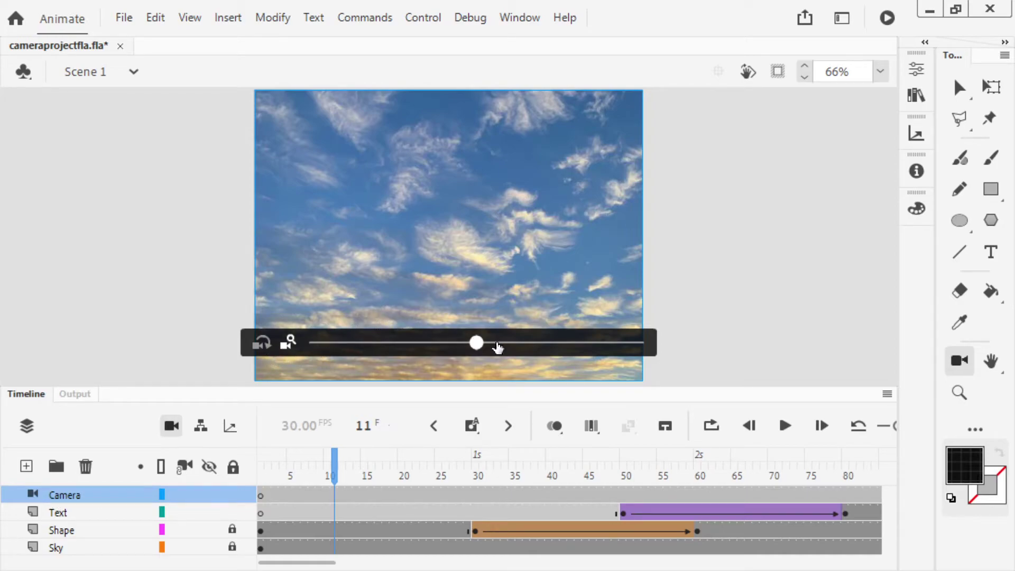
right_click(370, 498)
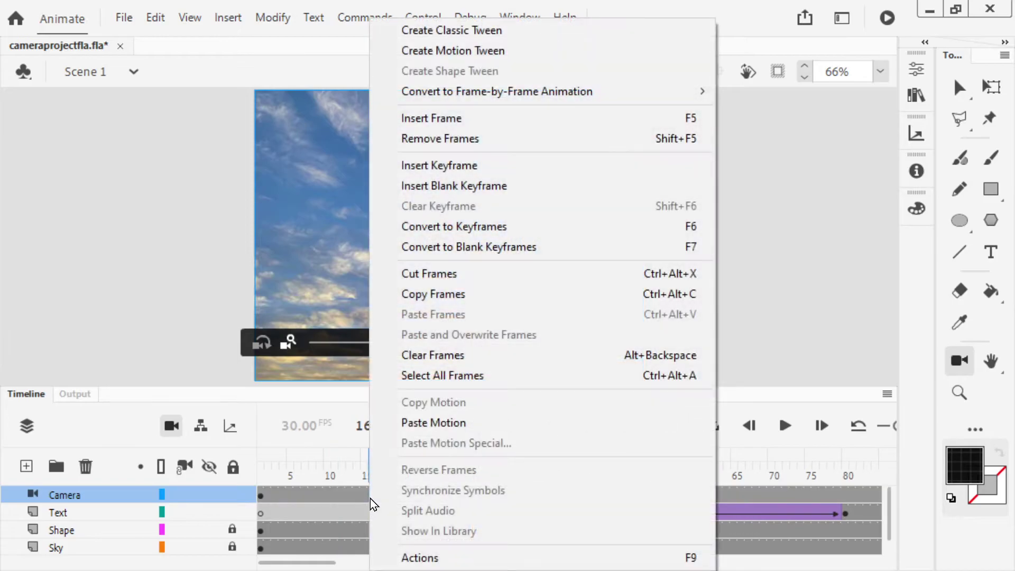
click(468, 59)
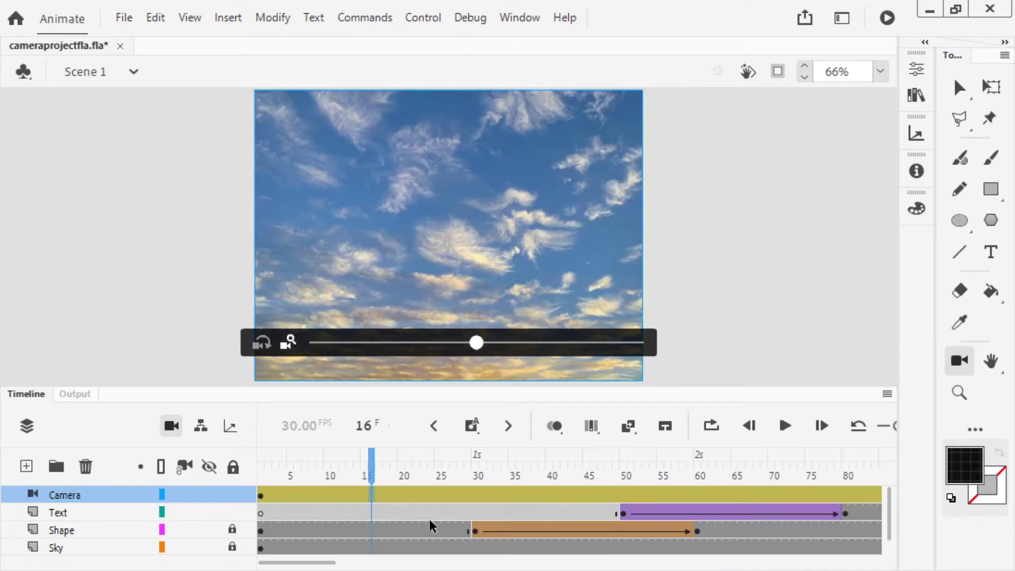
- Insert a keyframe for all properties at frame 50 of the Camera layer's motion tween
drag(581, 465, 623, 436)
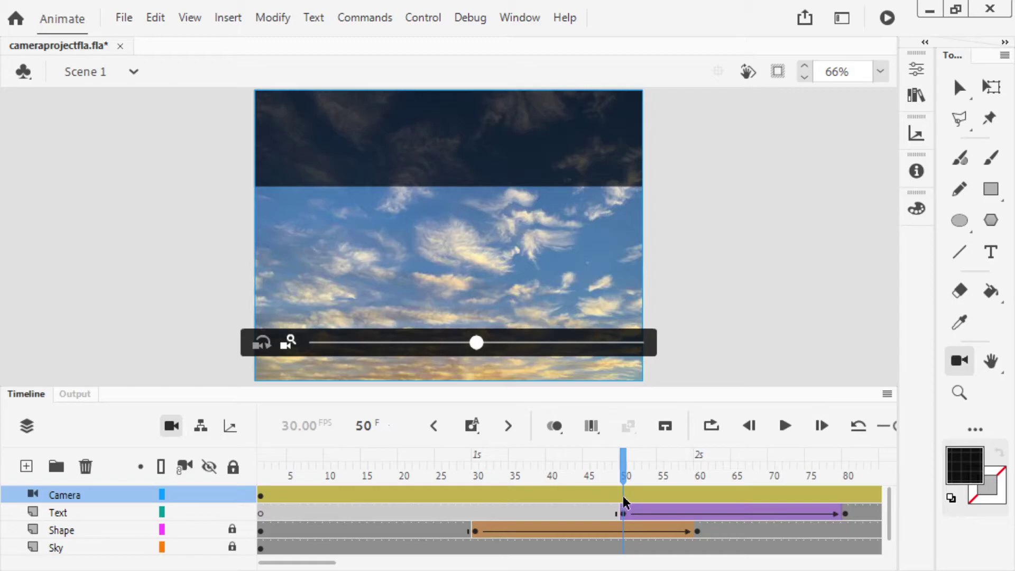
right_click(625, 501)
mouse_move(687, 196)
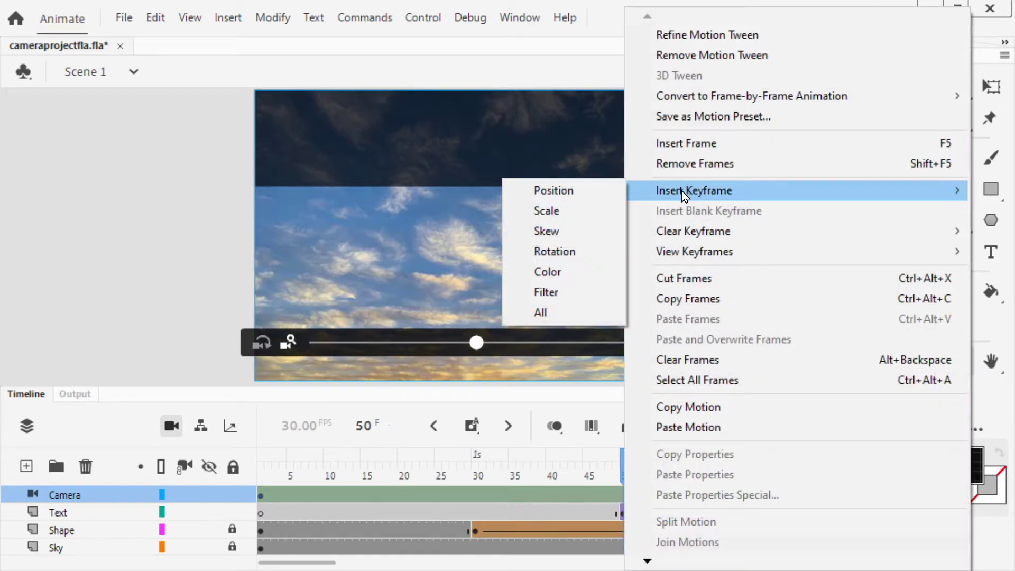
click(547, 322)
- Go to frame 10 and set the camera zoom to 150%, trying out the on-stage zoom slider as well
click(592, 468)
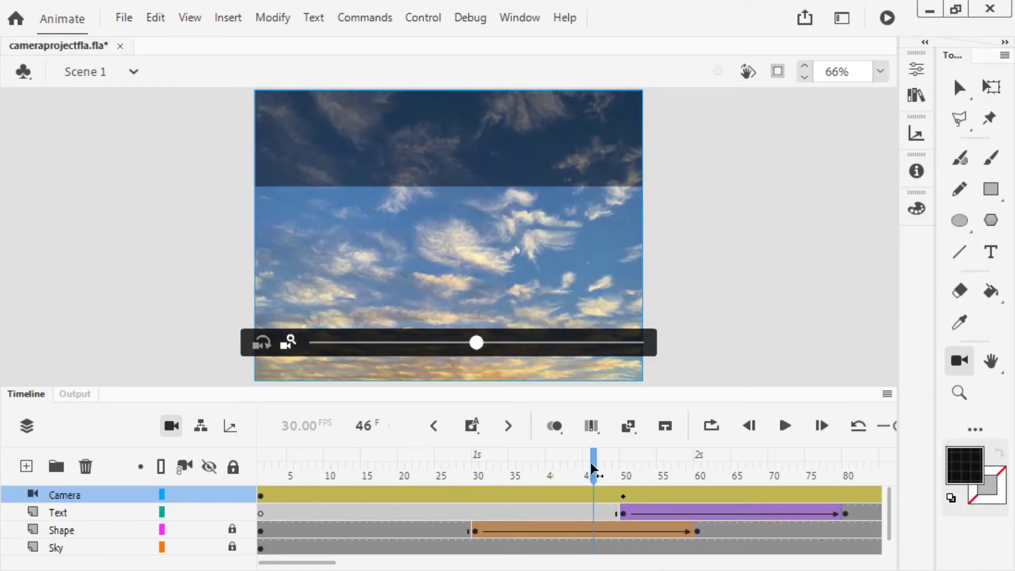
drag(592, 467, 327, 468)
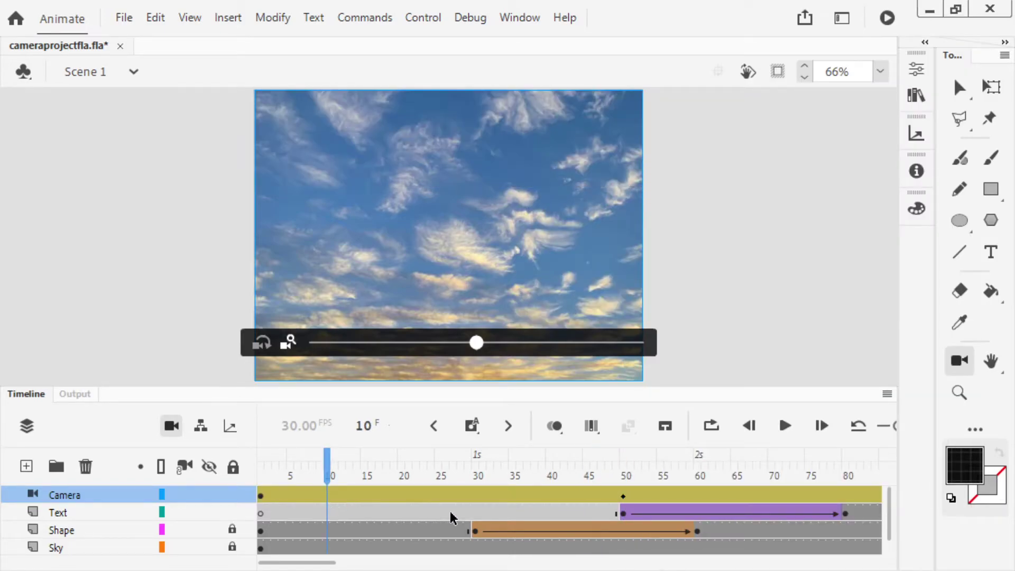
click(916, 68)
click(651, 290)
text(150)
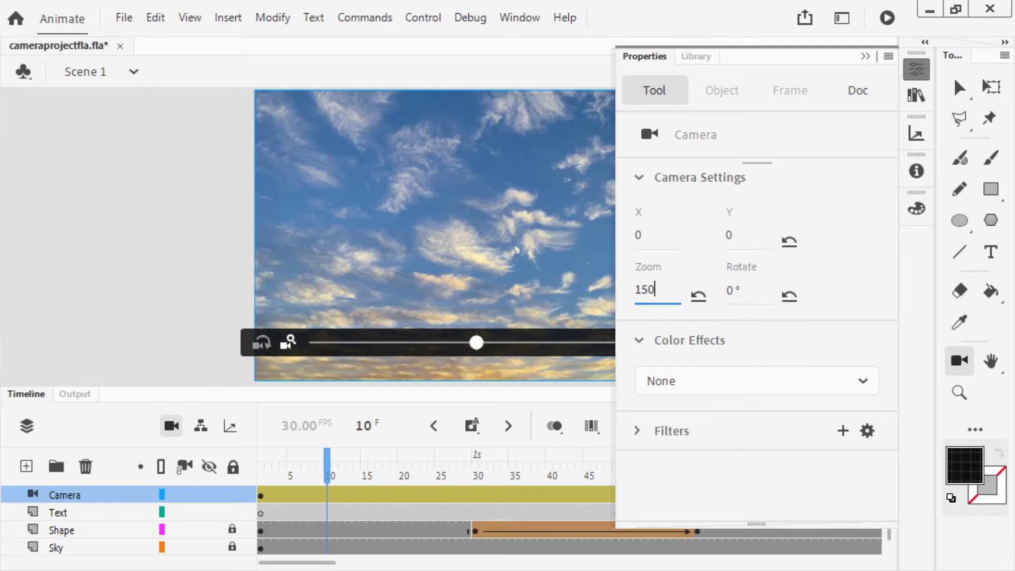
key(Return)
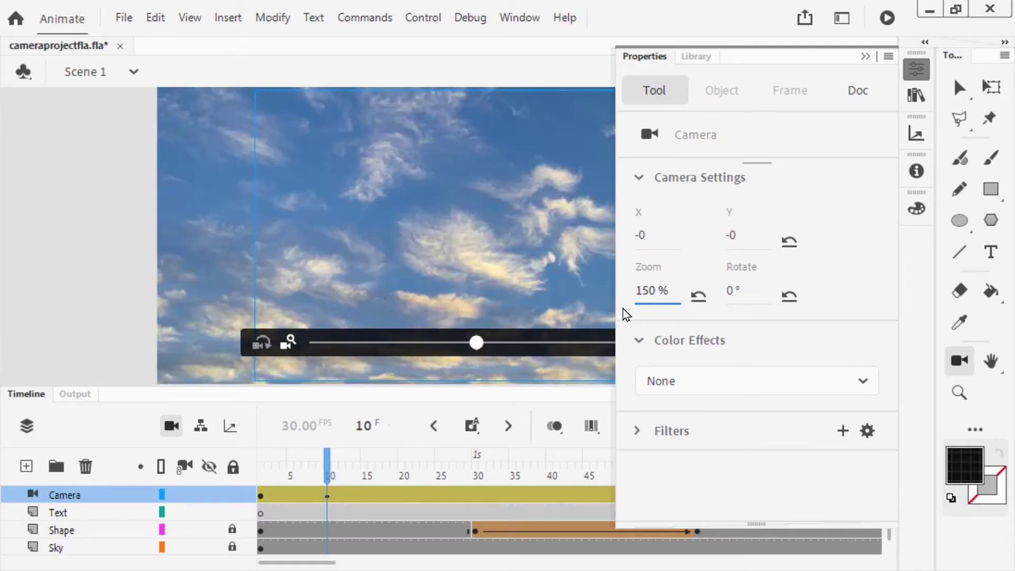
click(866, 56)
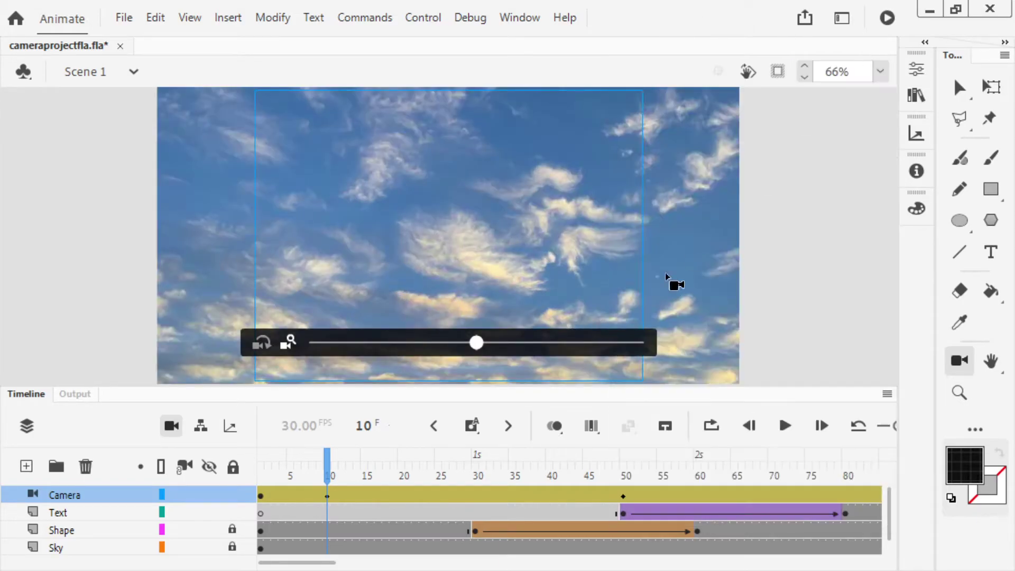
mouse_move(486, 345)
mouse_down()
mouse_move(494, 343)
mouse_move(483, 344)
mouse_up()
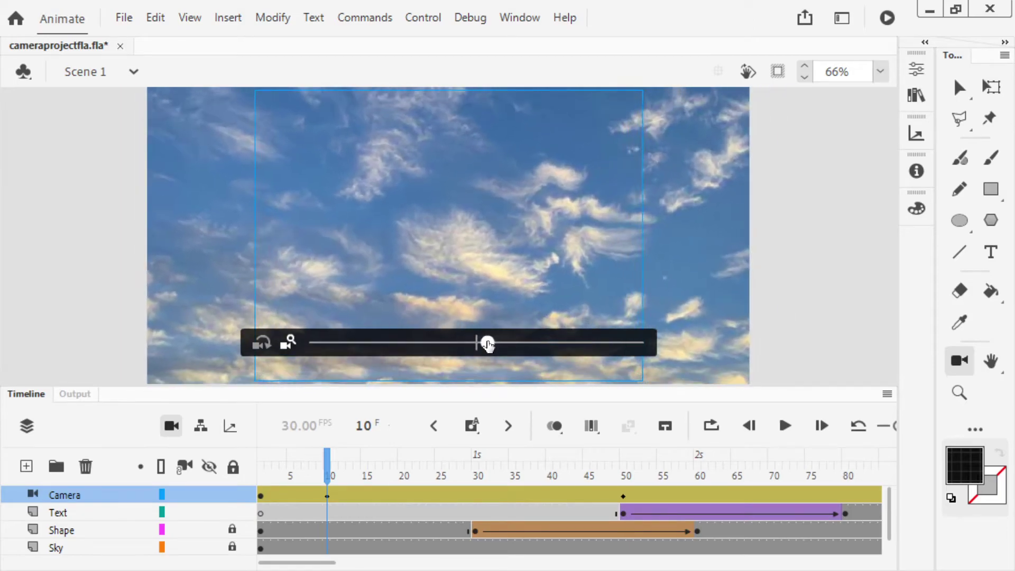
click(916, 69)
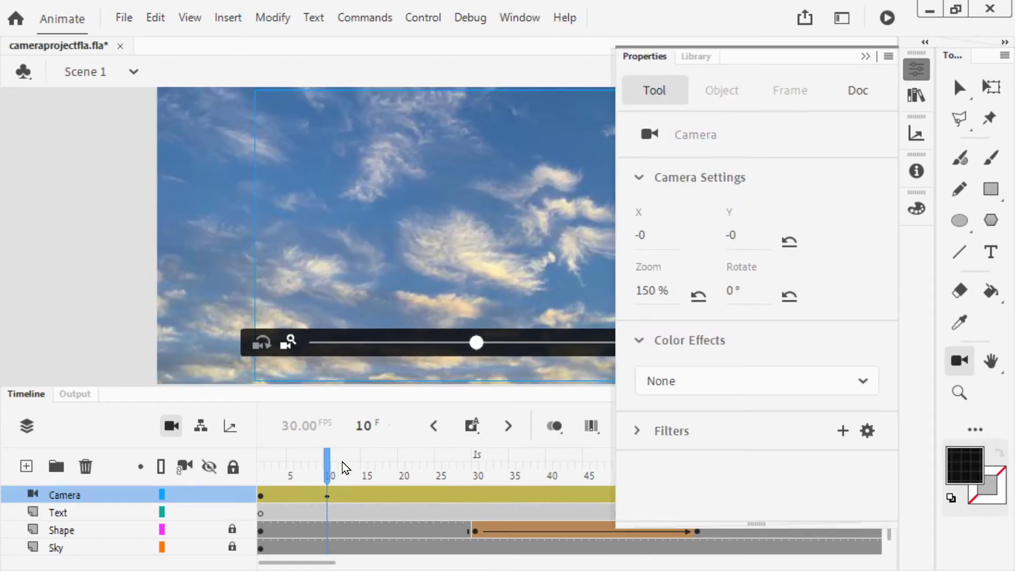
- Set the camera zoom to 150% at frame 1 of the Camera layer
click(263, 495)
click(262, 497)
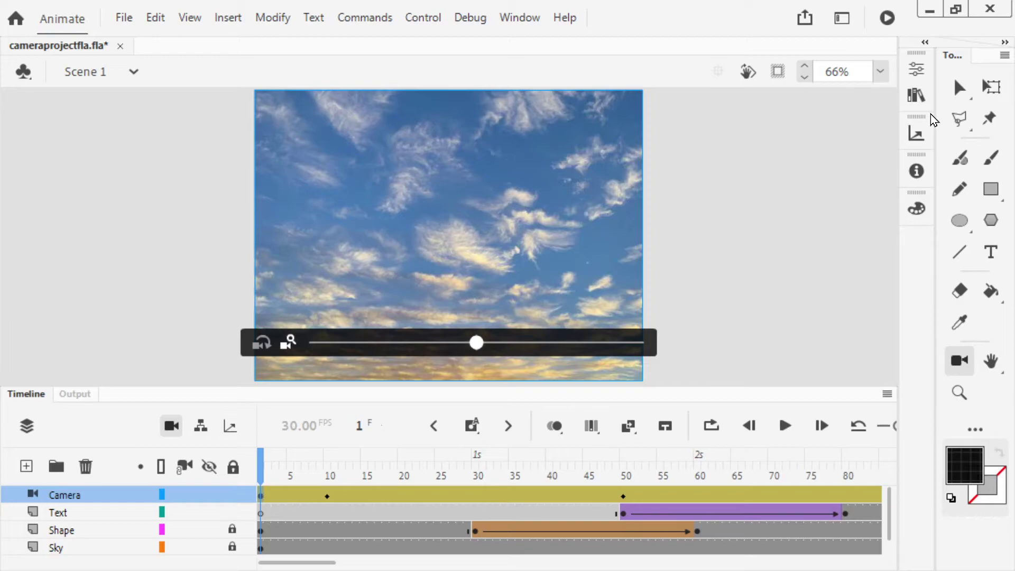
click(907, 71)
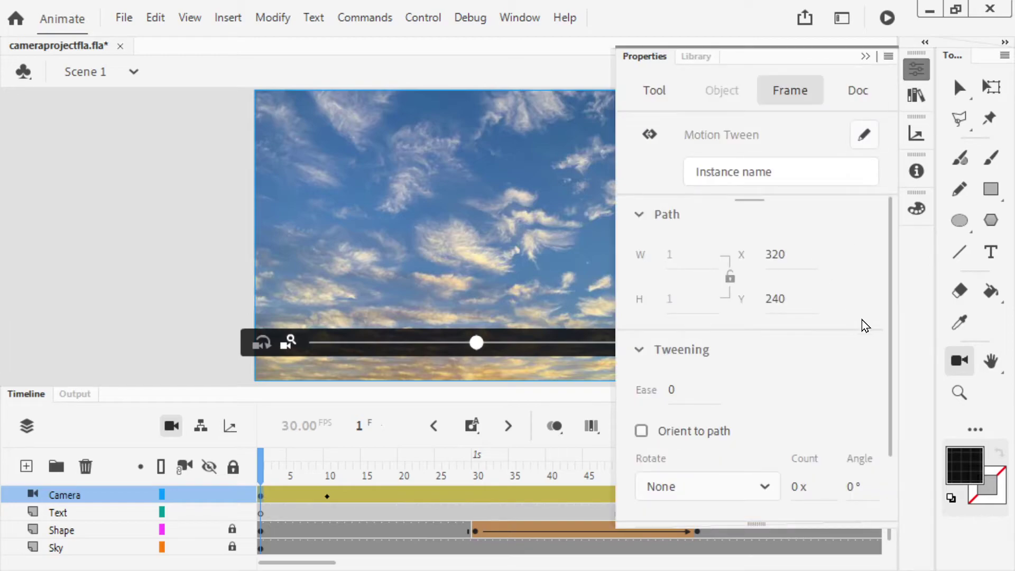
click(652, 91)
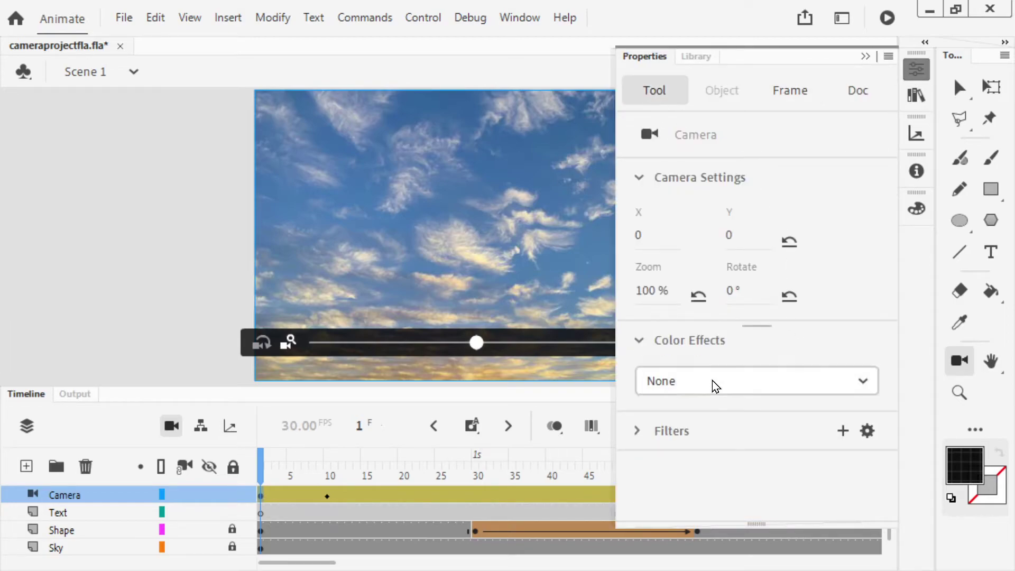
click(669, 286)
text(150)
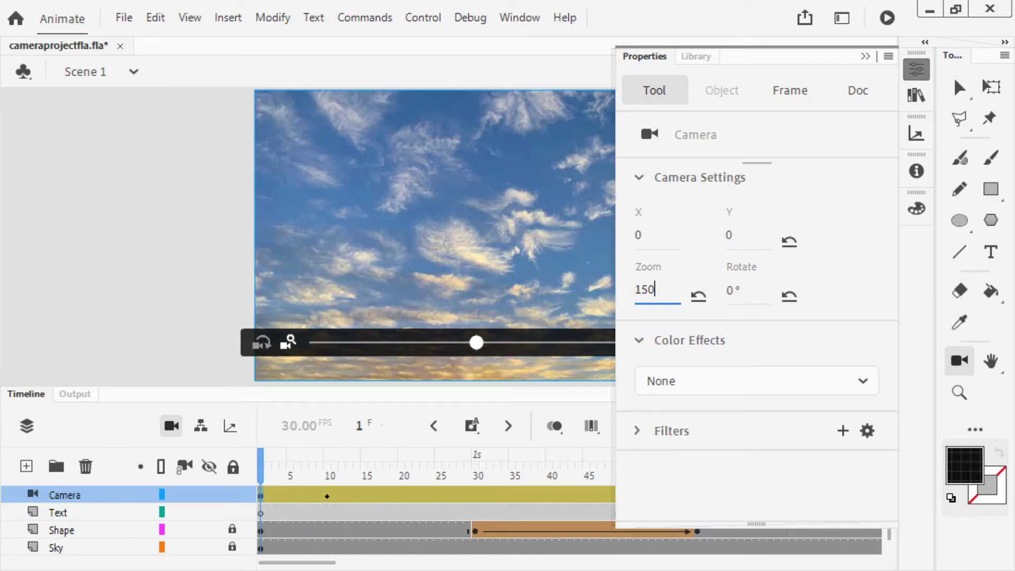
key(Return)
click(282, 442)
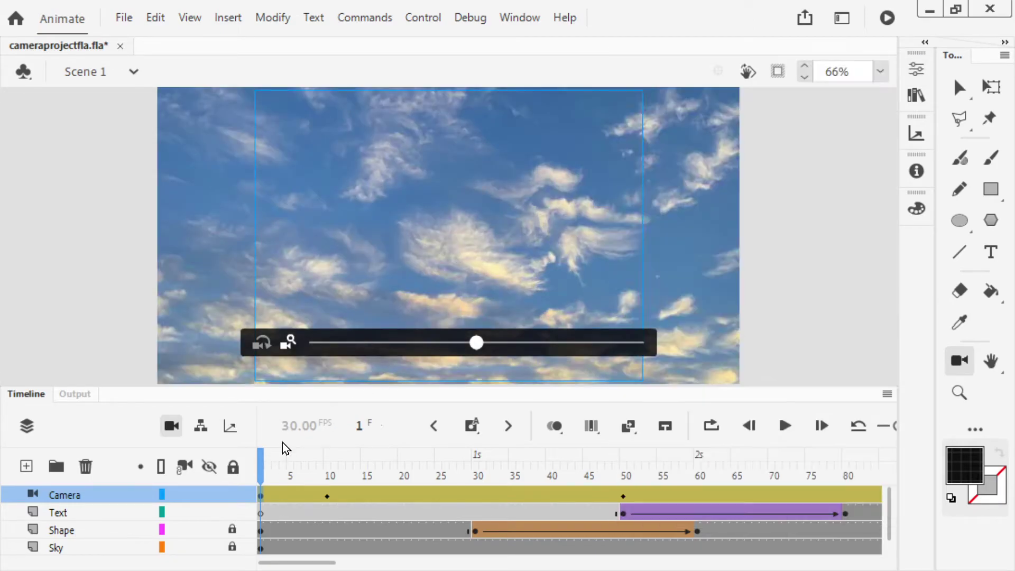
- Scrub through the timeline, return to the first frame and test the movie to preview the camera zoom
drag(281, 465, 291, 460)
drag(339, 463, 183, 465)
key(ctrl+Return)
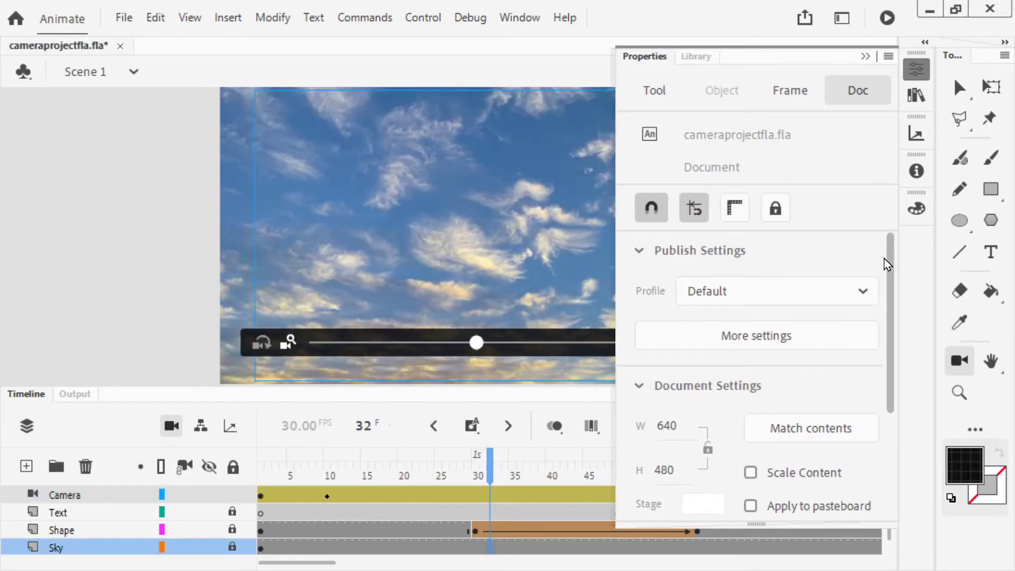
- Inspect the Use Advanced Layers option in the full document settings, and close them without changes
drag(889, 269, 878, 392)
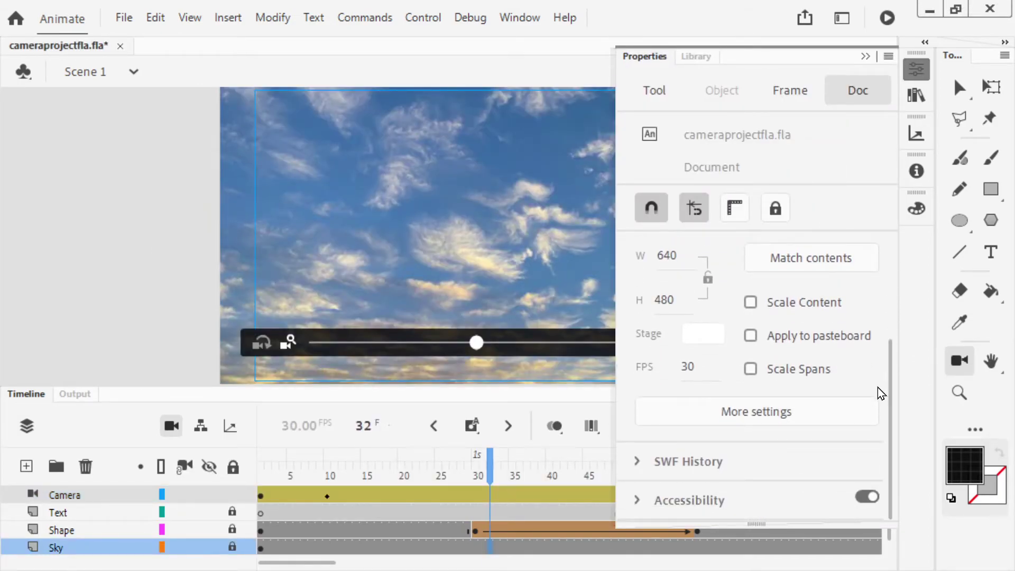
click(772, 416)
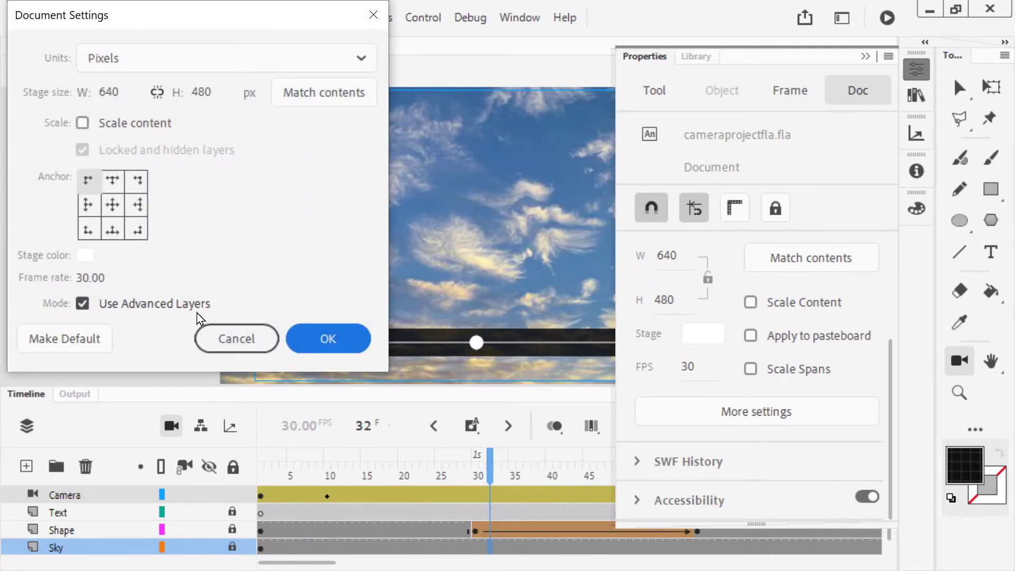
click(242, 339)
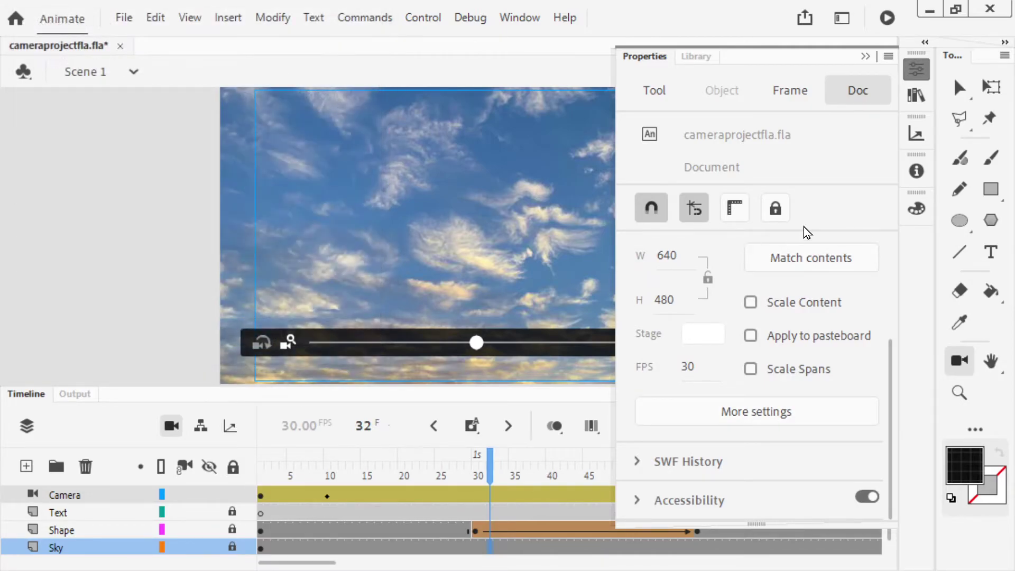
click(865, 56)
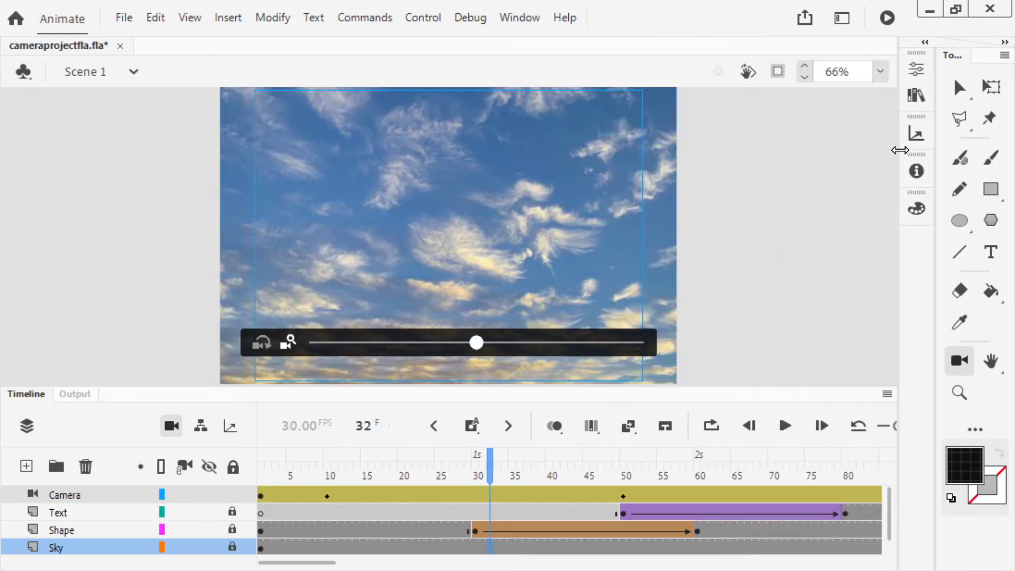
- Try a Brightness color effect on the Sky layer's frames and switch the effect to Tint
click(510, 550)
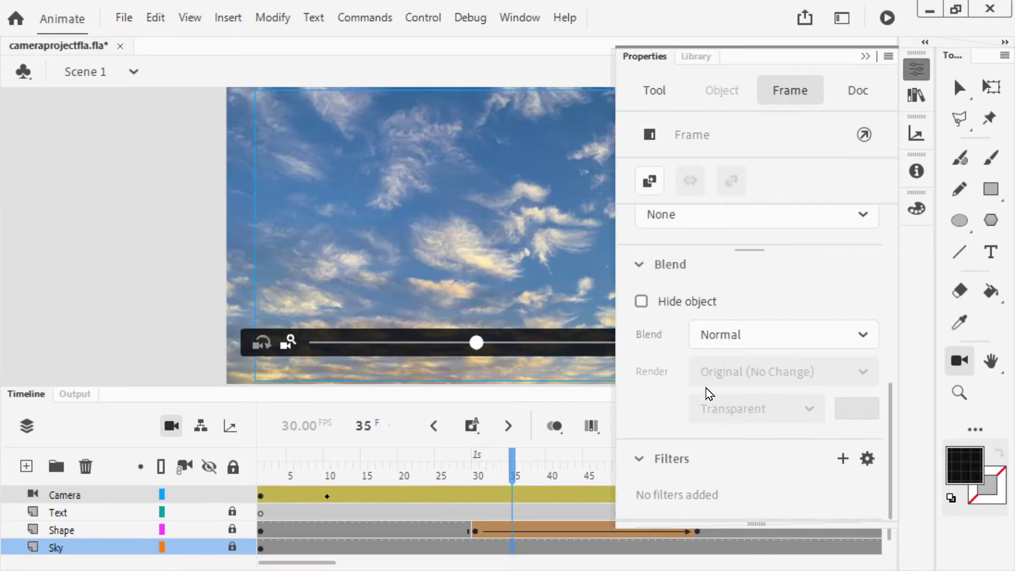
drag(893, 410, 893, 331)
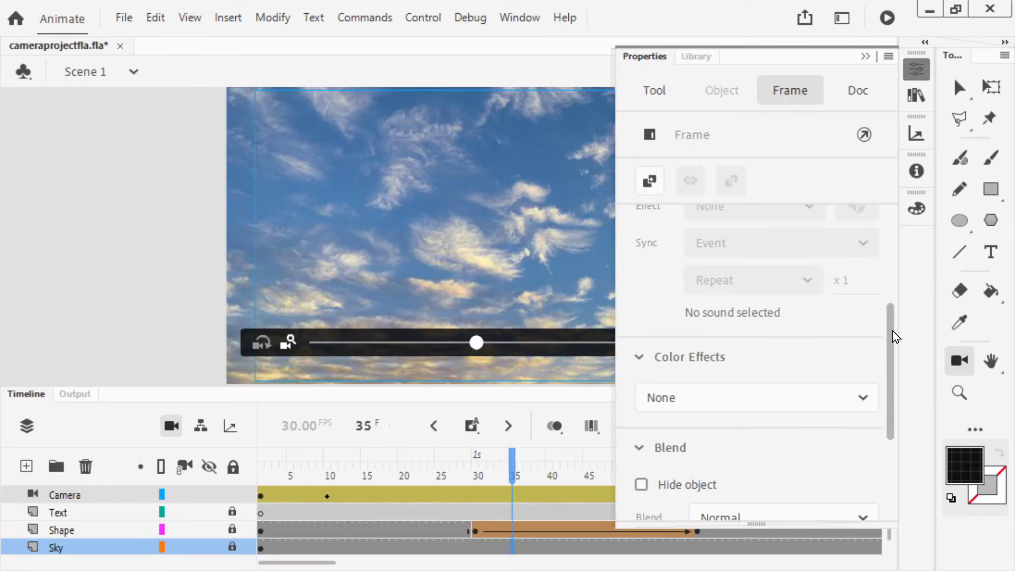
click(758, 402)
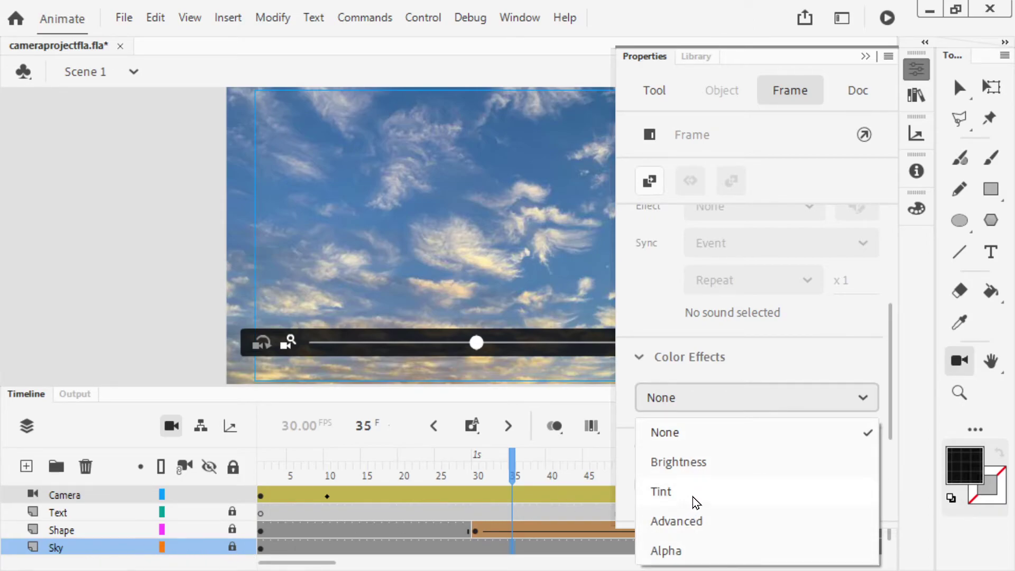
click(696, 463)
drag(759, 452, 781, 451)
click(770, 398)
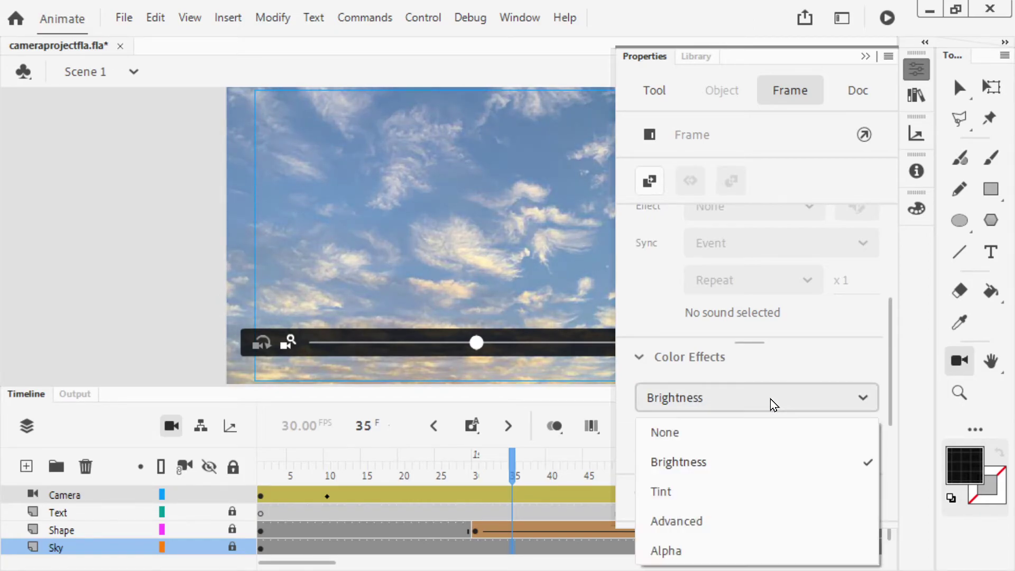
click(690, 492)
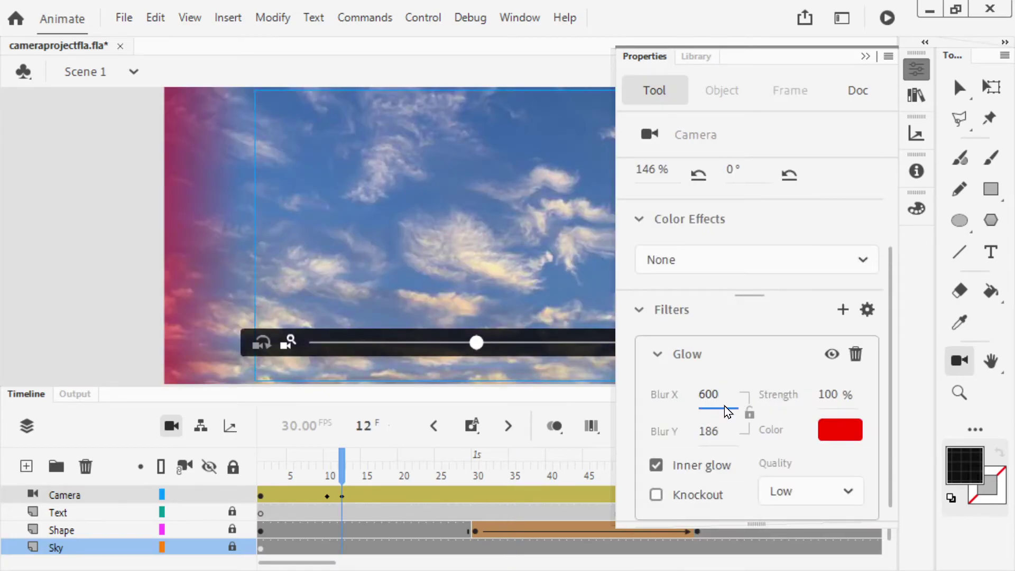
- Change the color of the camera's Glow filter to cyan
click(832, 434)
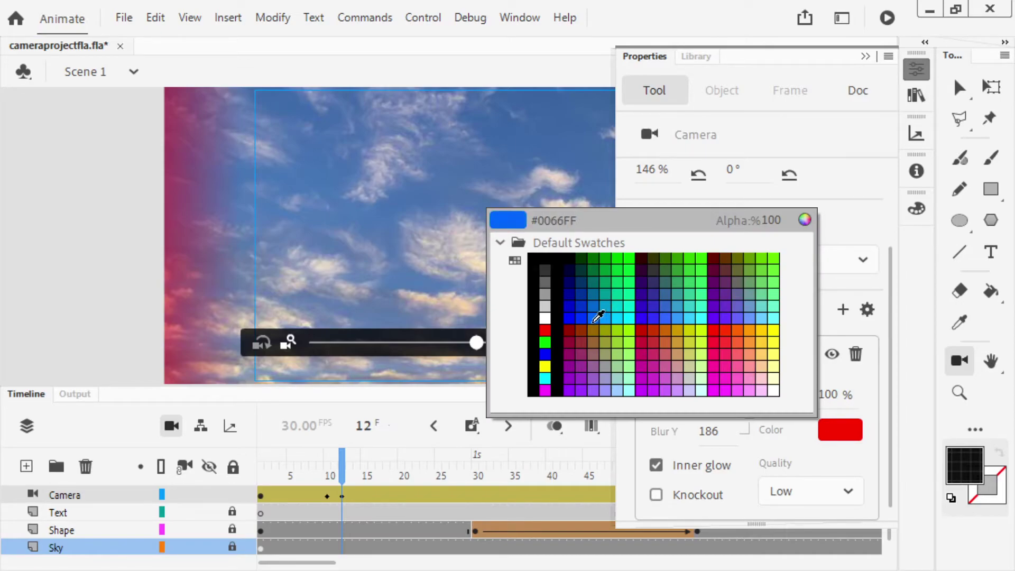
click(630, 318)
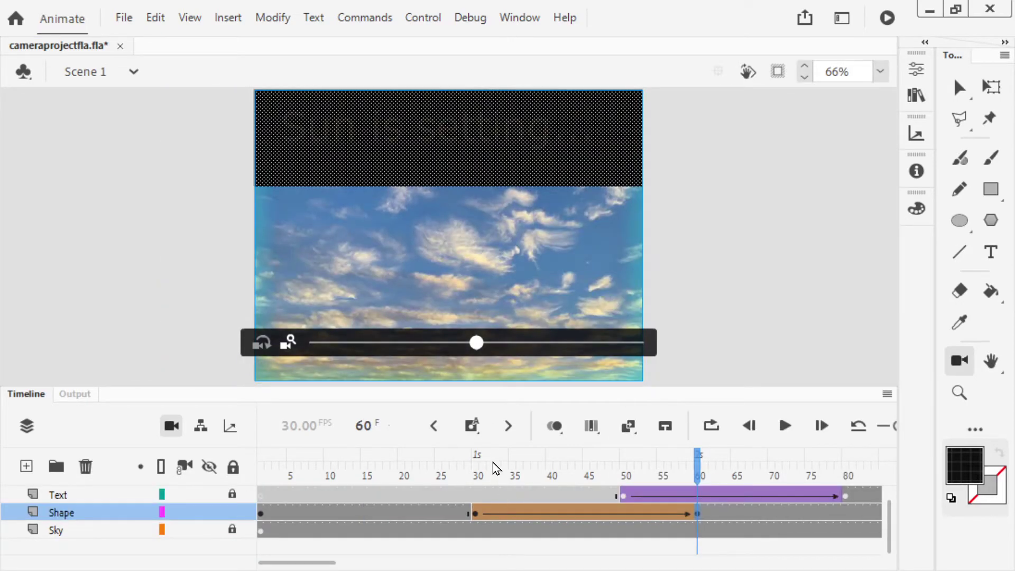
- Try light fill colors such as cyan and white on the Shape layer's band at frame 30
click(476, 468)
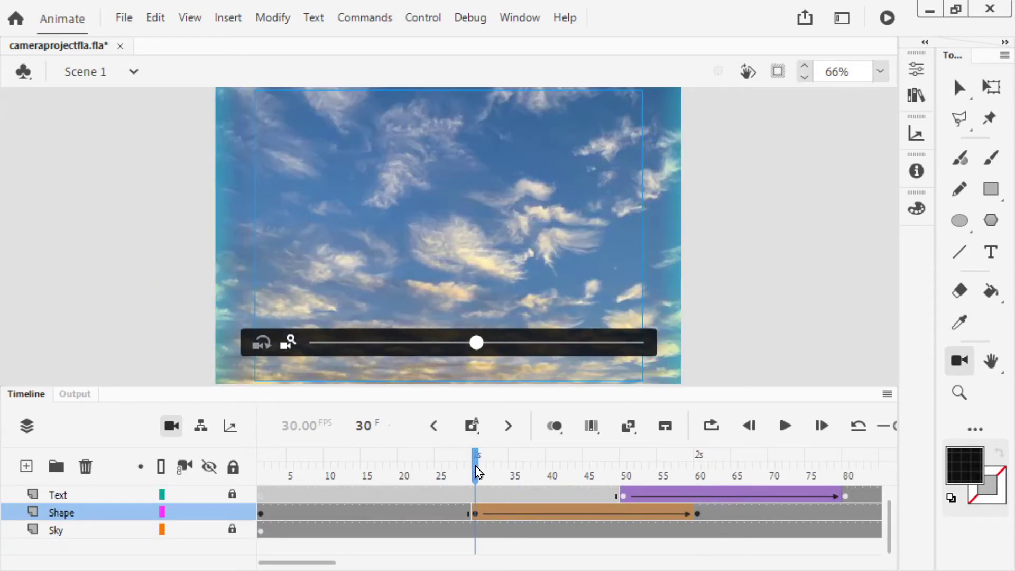
click(476, 516)
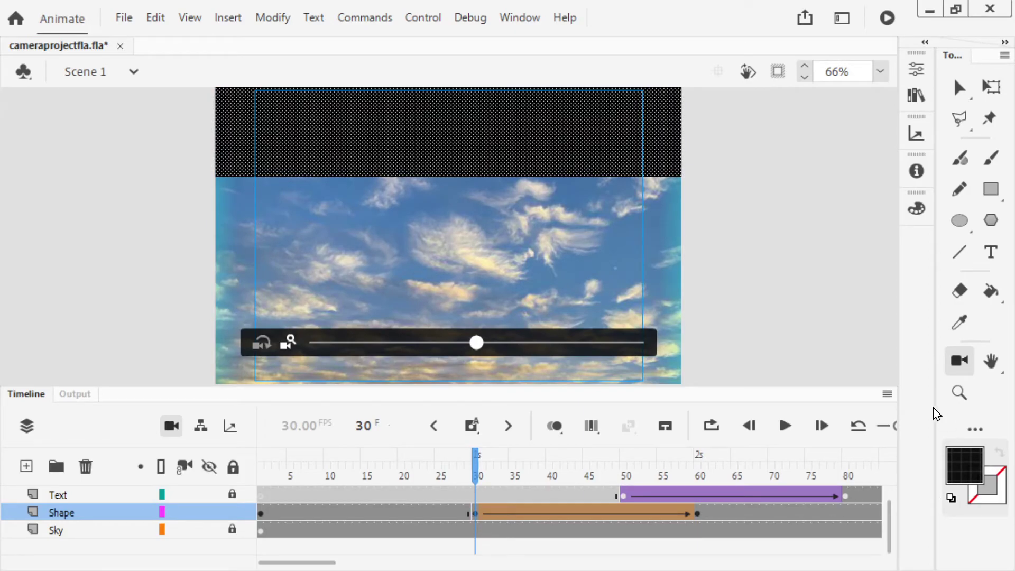
click(960, 460)
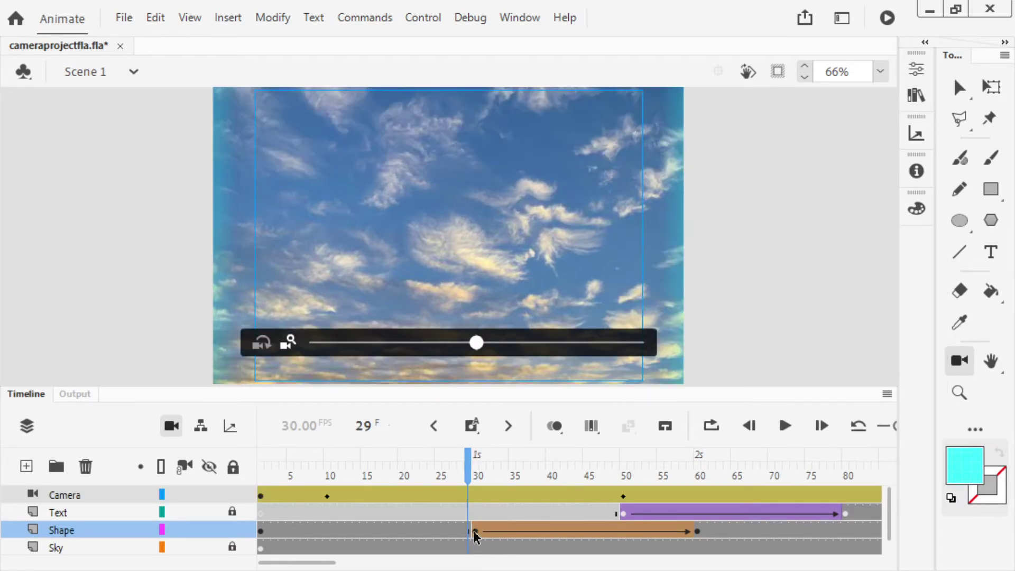
click(475, 533)
click(975, 470)
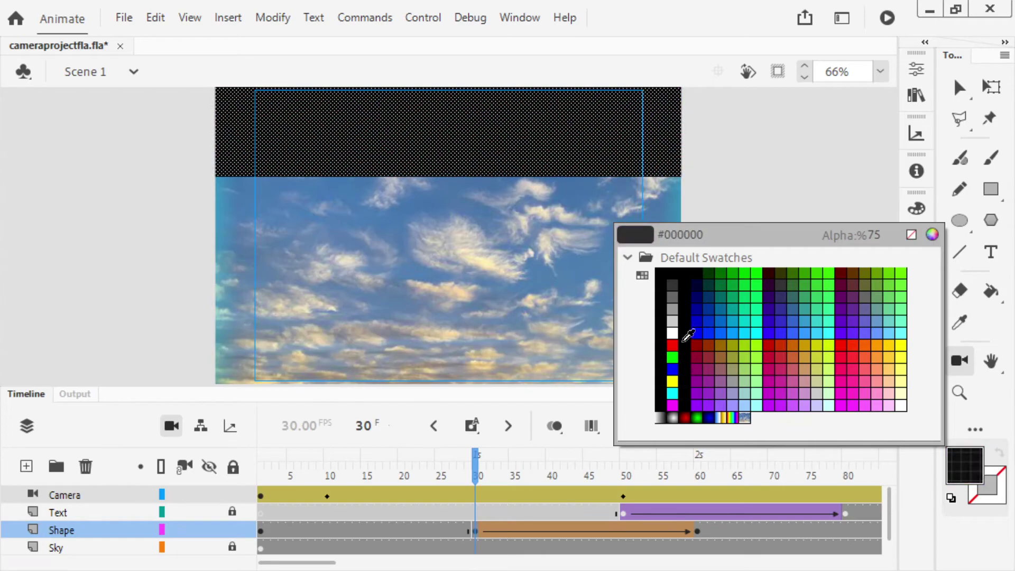
click(480, 453)
- Go to frame 60 and fill the Shape layer's band with dark blue #000099
drag(481, 453, 697, 484)
click(965, 463)
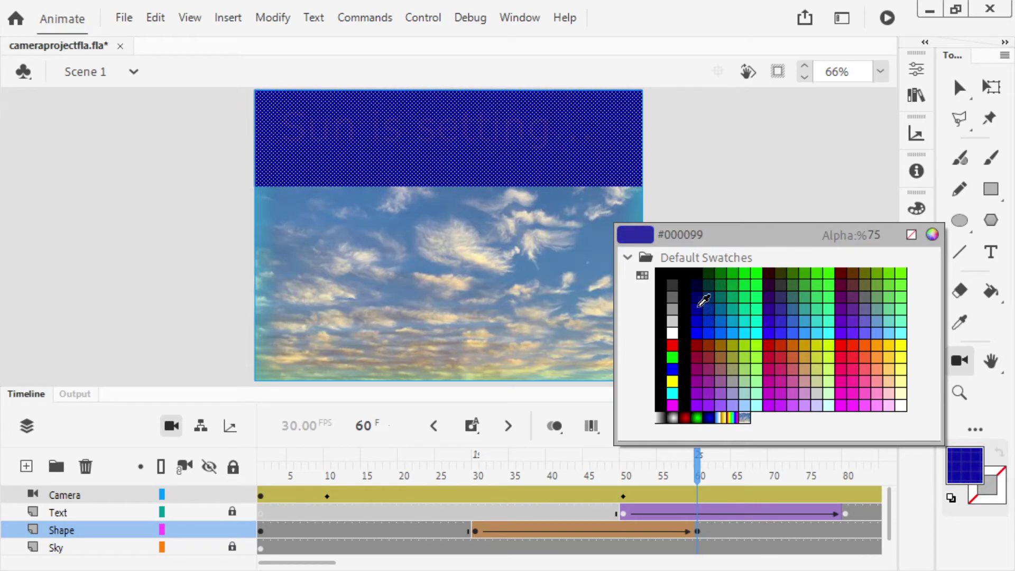
click(698, 309)
- Return to frame 1, test the movie to preview the band's color change, and close the preview window
drag(713, 465, 276, 507)
key(ctrl+Return)
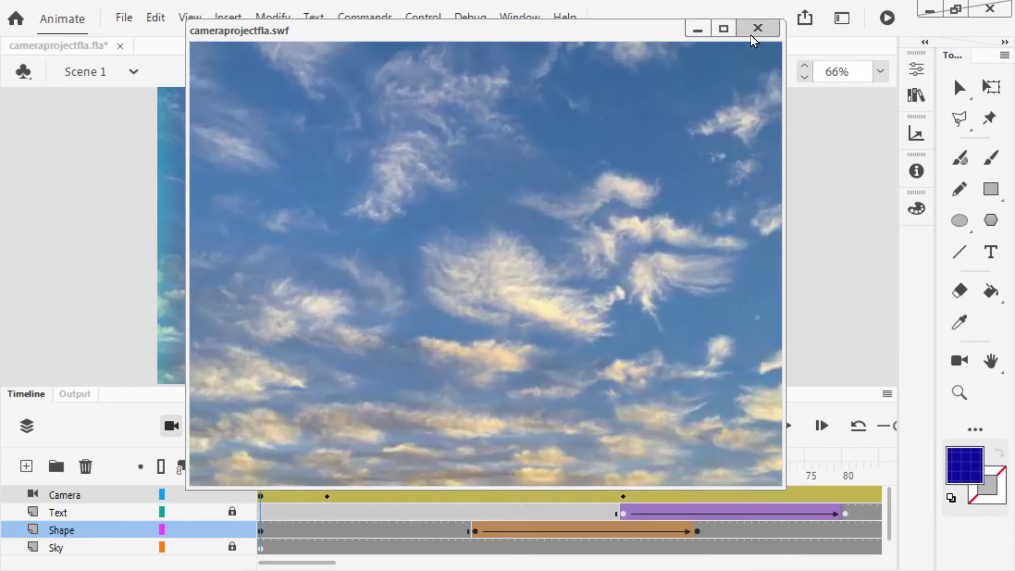
click(757, 28)
- Go to frame 30 and change the fill of the Shape layer's band to a bright blue
drag(671, 484, 478, 500)
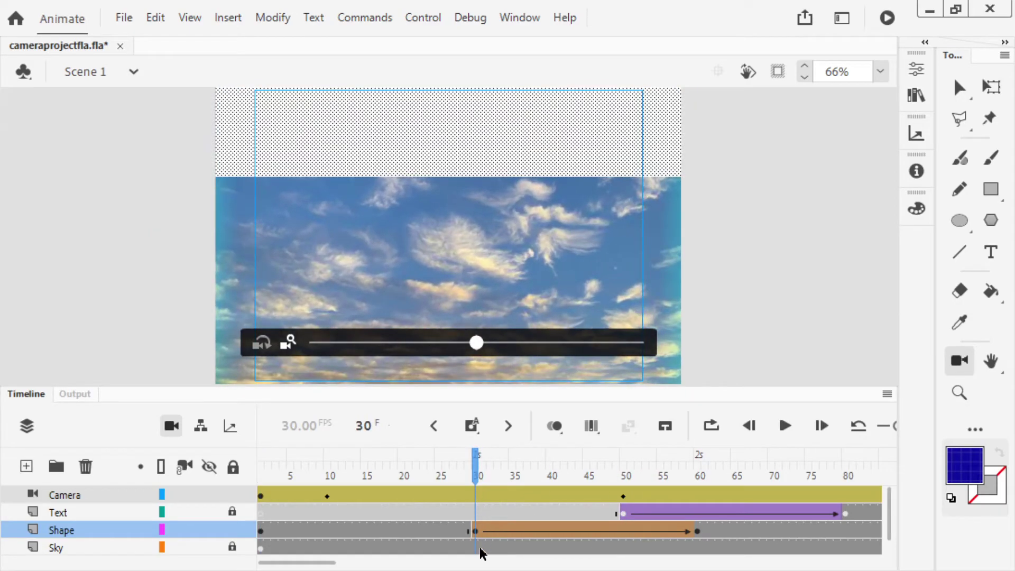
click(965, 465)
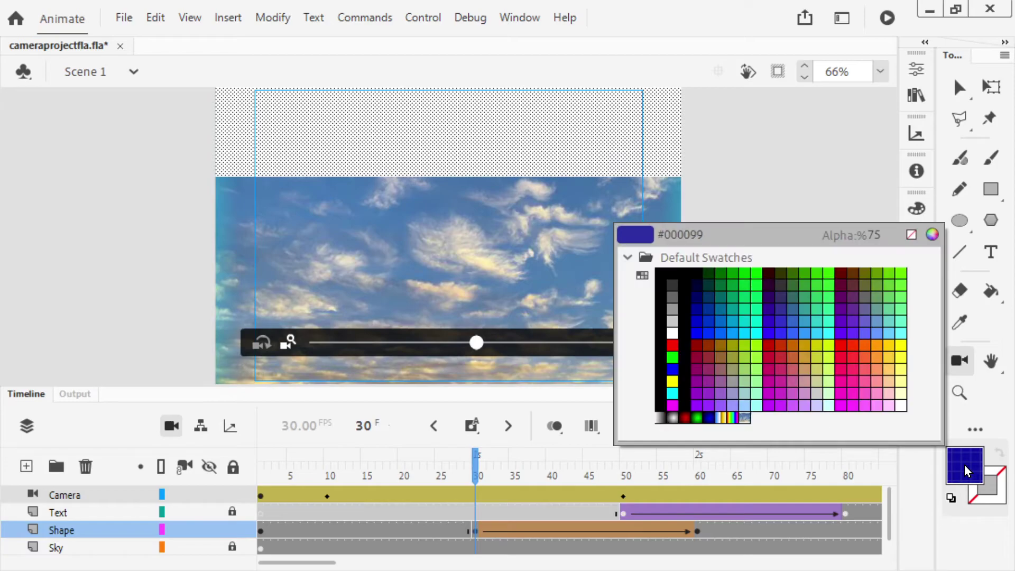
click(729, 332)
- Rewind to frame 1 and test the movie with the band's new bright blue starting color
drag(490, 455, 253, 443)
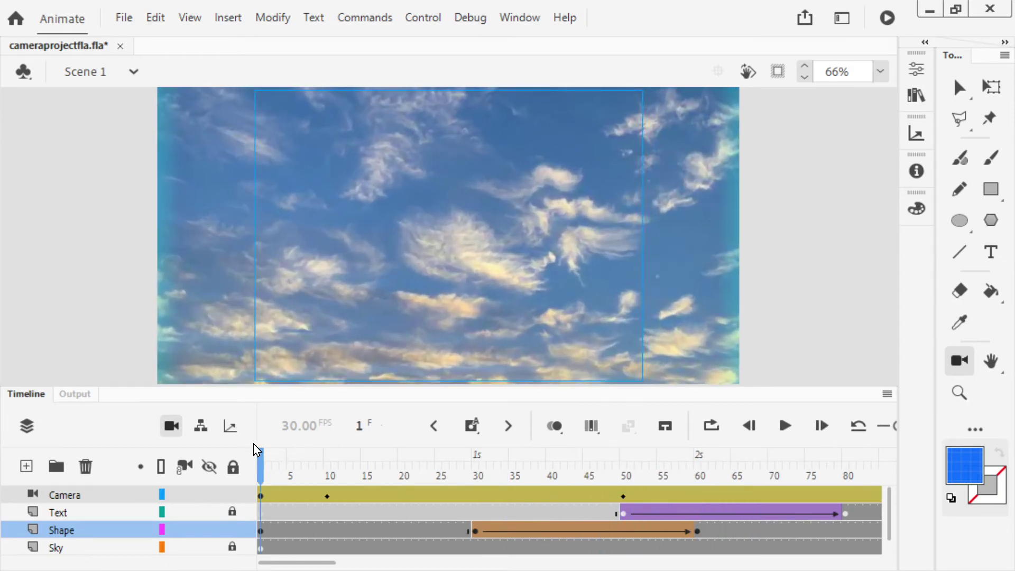
key(ctrl+Return)
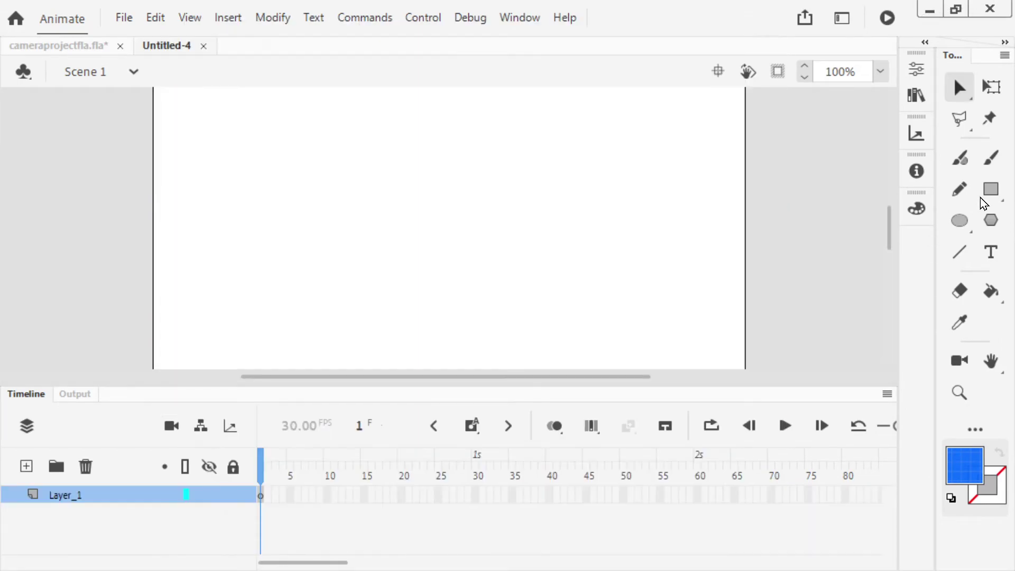
- Draw a blue circle on the new document's stage and convert it to a movie clip symbol named Ball
click(993, 193)
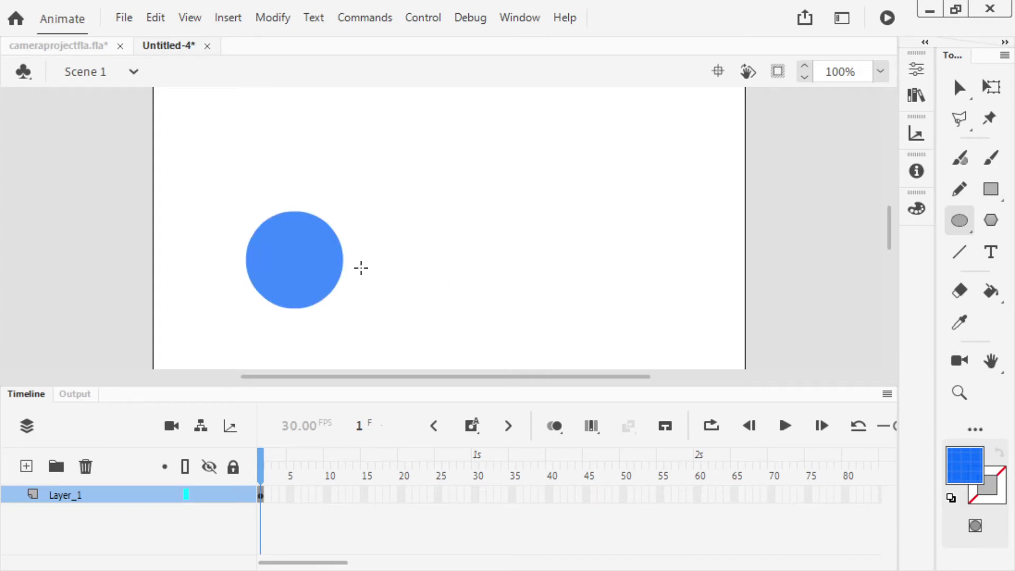
key(v)
drag(247, 161, 360, 355)
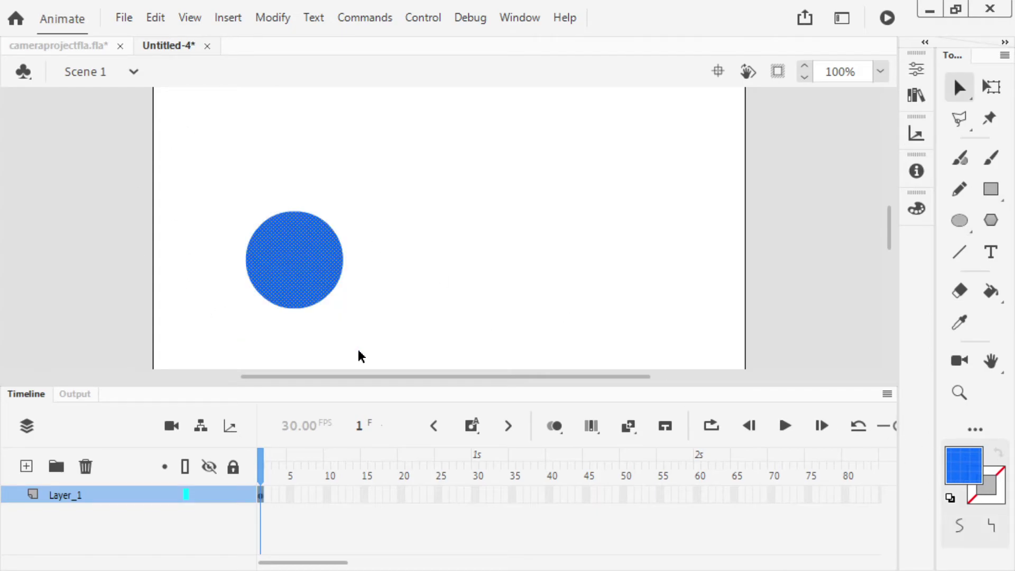
key(F8)
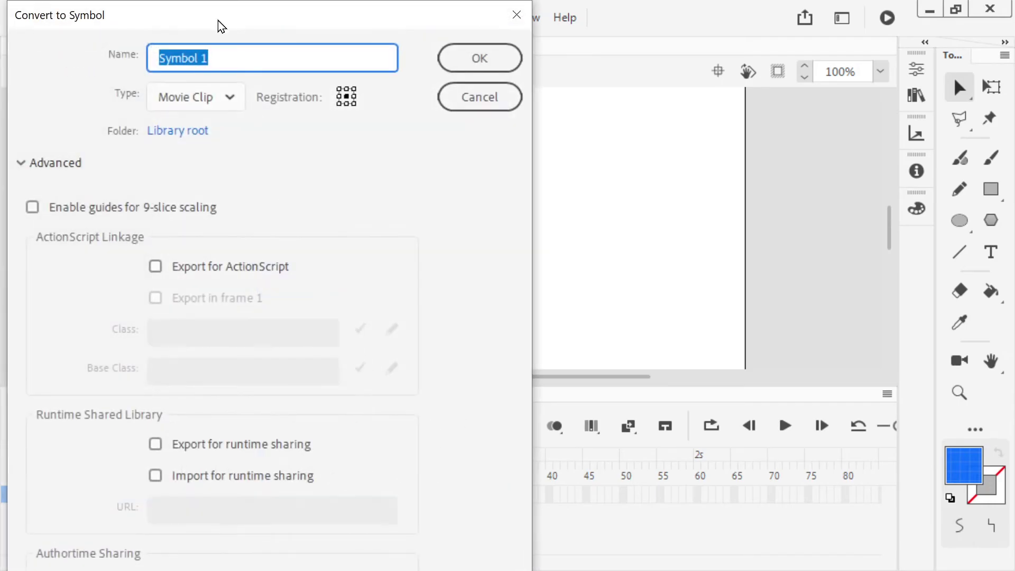
text(al)
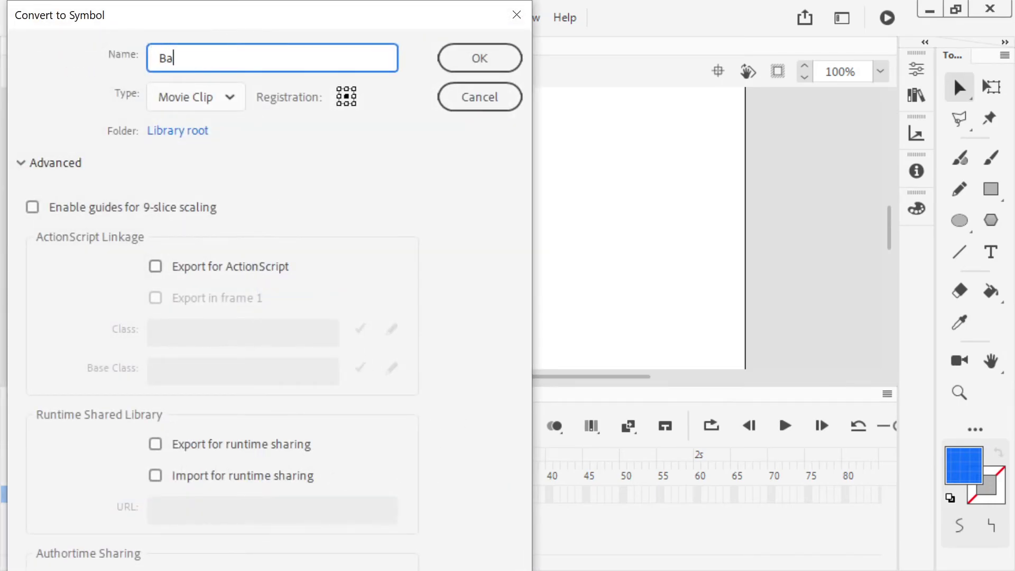
click(479, 63)
- Move the ball toward the stage's left edge and add Ball instances from the library to form an evenly spaced row of four
drag(316, 280, 264, 269)
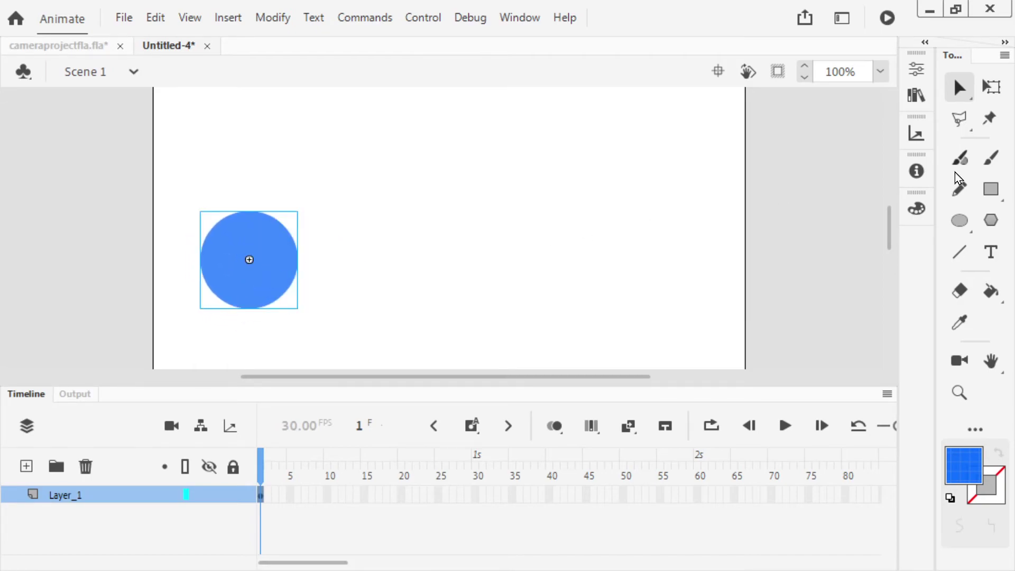
key(ctrl+l)
drag(729, 281, 378, 260)
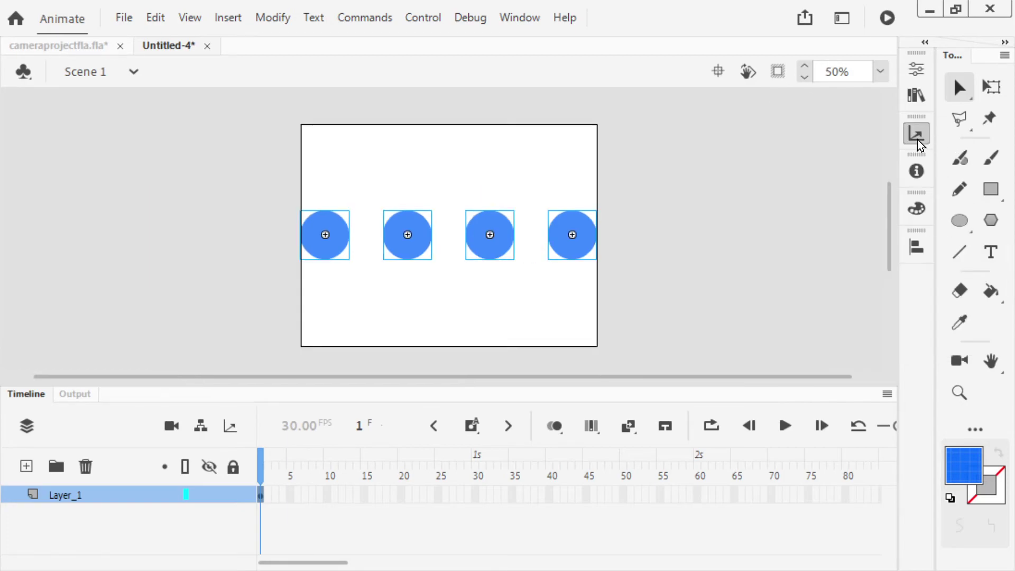
- Open Layer Depth and move Layer_1 farther from the camera so its balls appear smaller
click(916, 134)
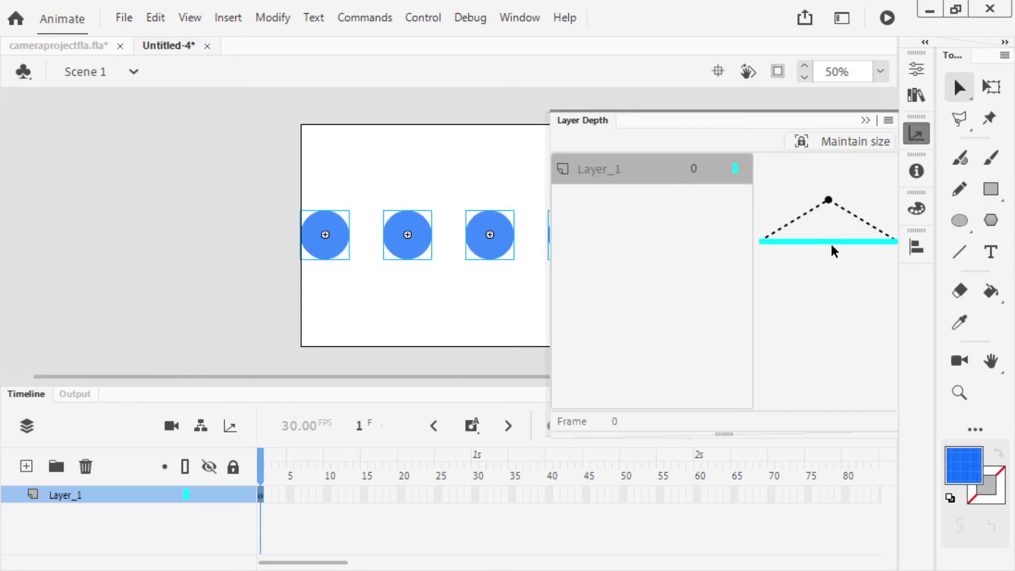
drag(831, 249, 813, 301)
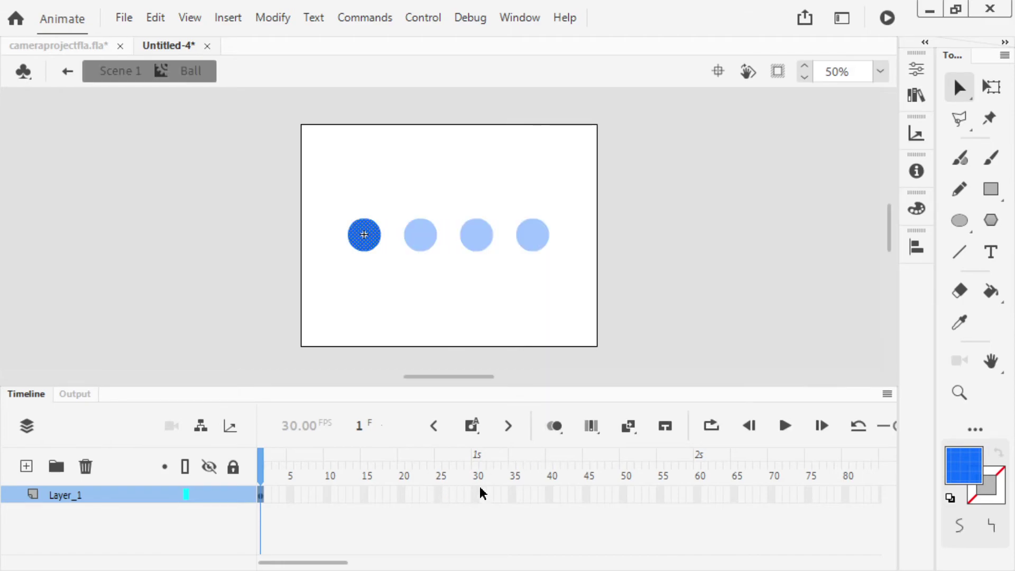
- Animate the ball distorting into a slanted oval inside the Ball symbol's timeline and test the movie from Scene 1
click(478, 494)
key(ctrl+Return)
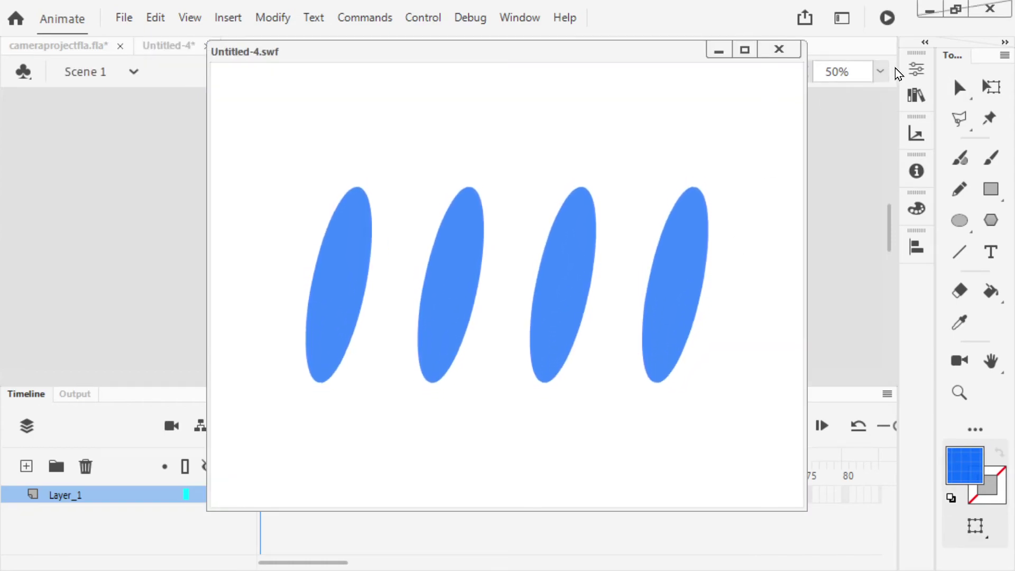
click(785, 50)
key(q)
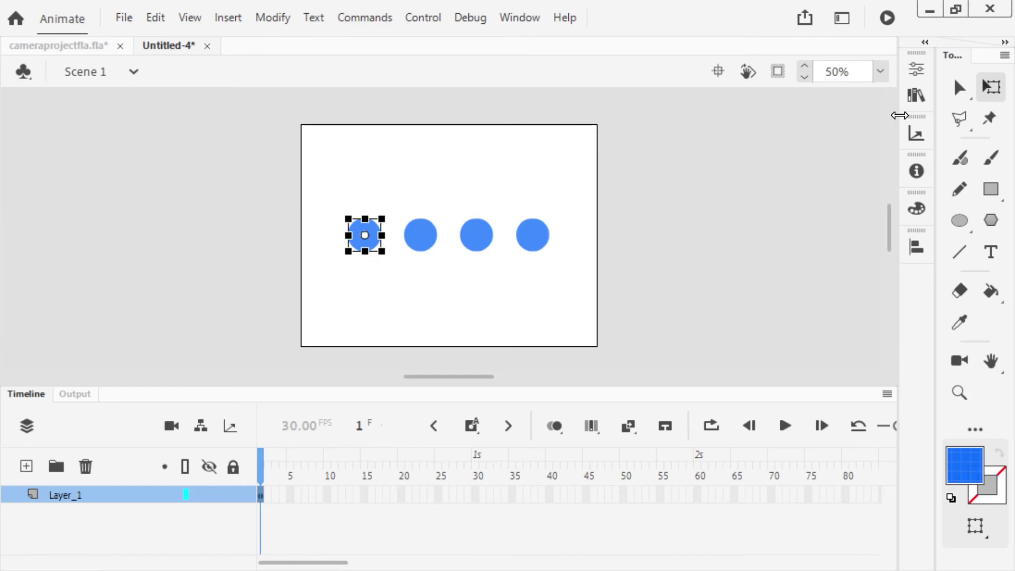
- Bring Layer_1 closer to the camera with a layer depth of 97 and test the movie
click(916, 136)
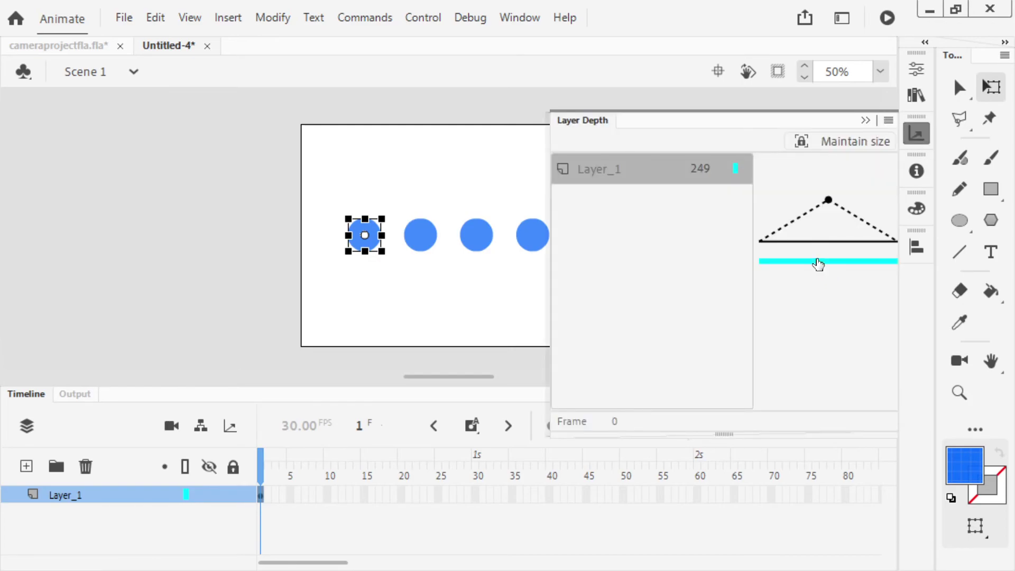
drag(818, 264, 820, 254)
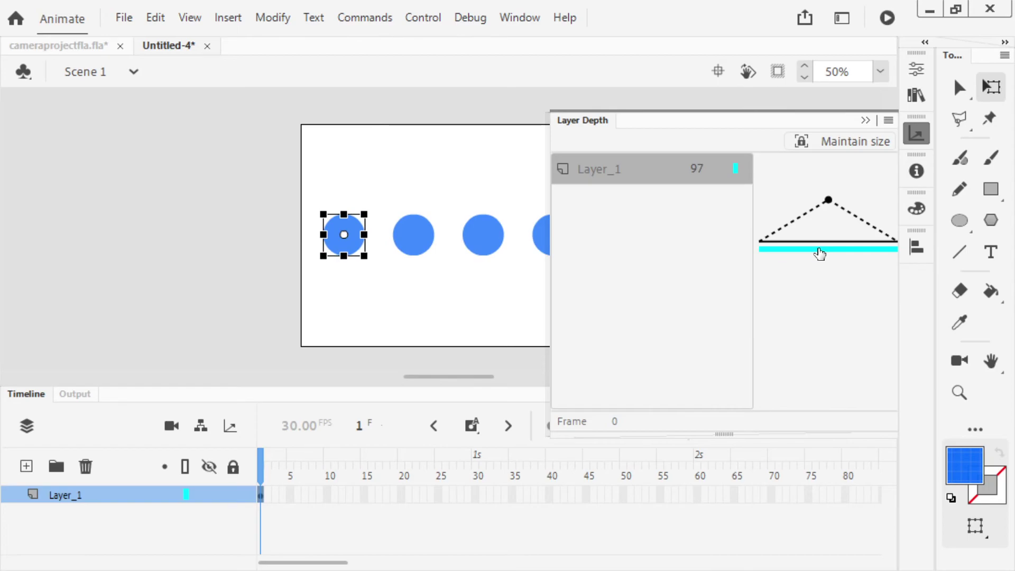
key(ctrl+Return)
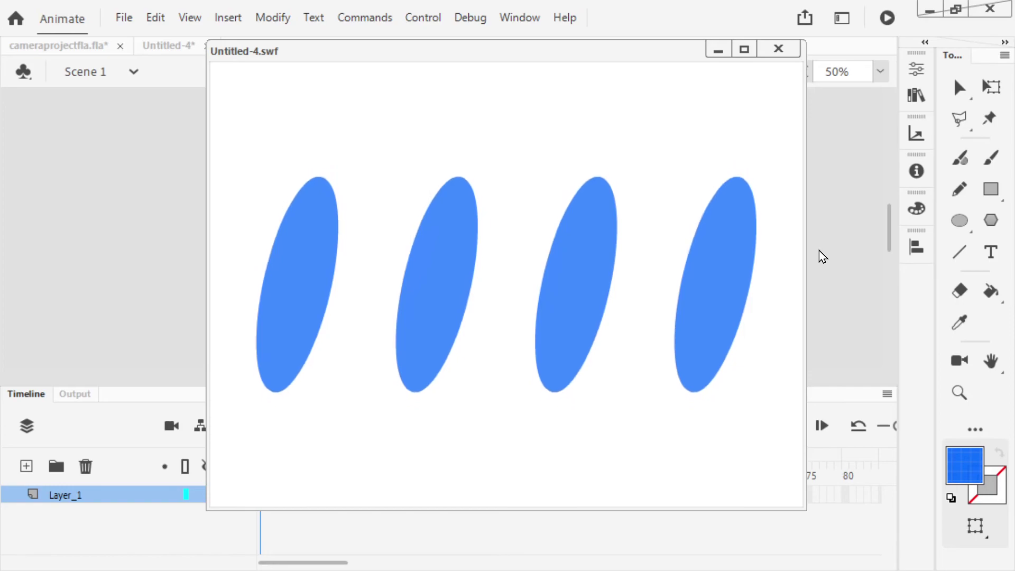
click(778, 49)
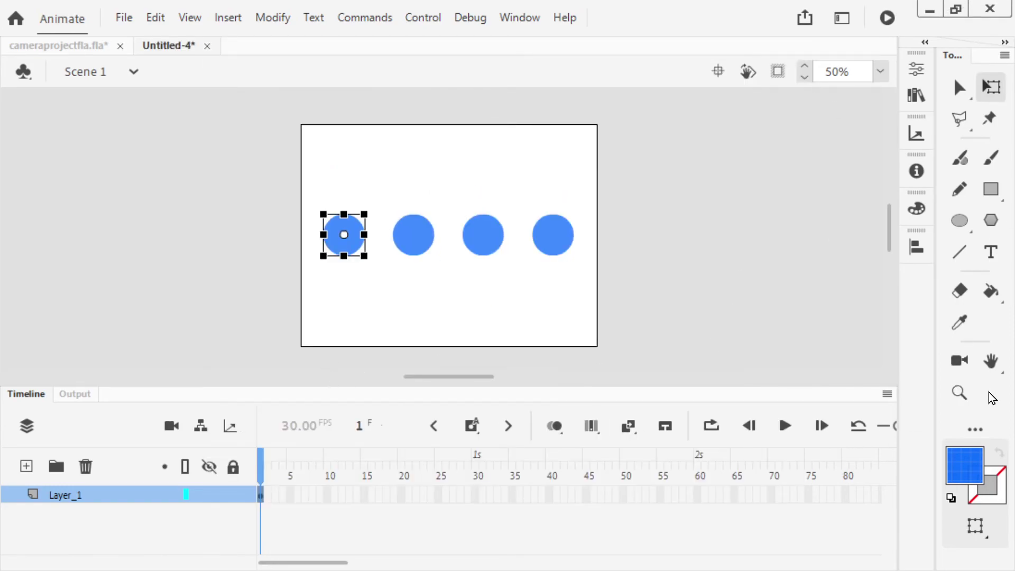
- Enable the camera, extend the Camera layer and Layer_1 to keyframes at frame 60, and return to frame 1
click(958, 361)
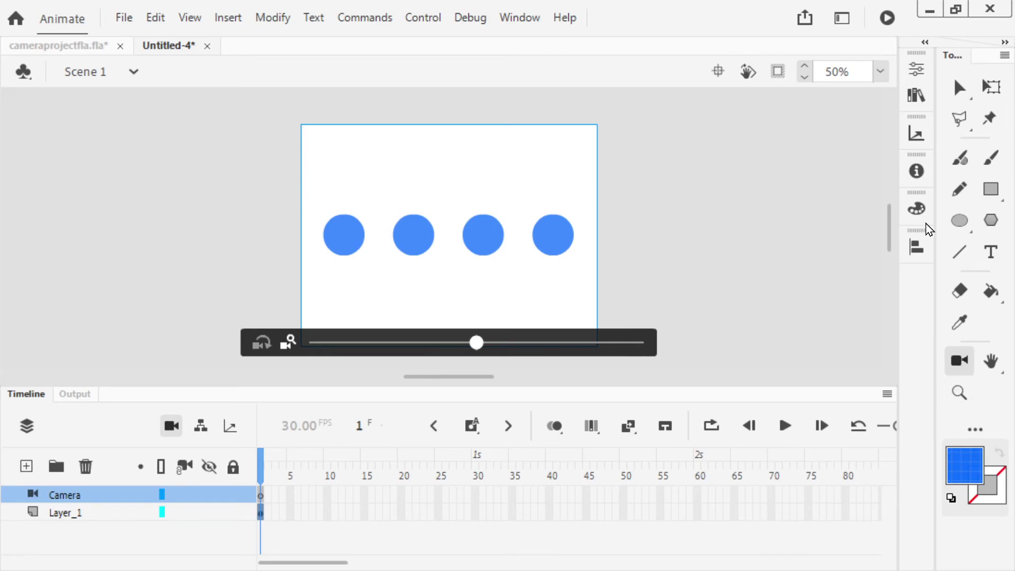
click(914, 71)
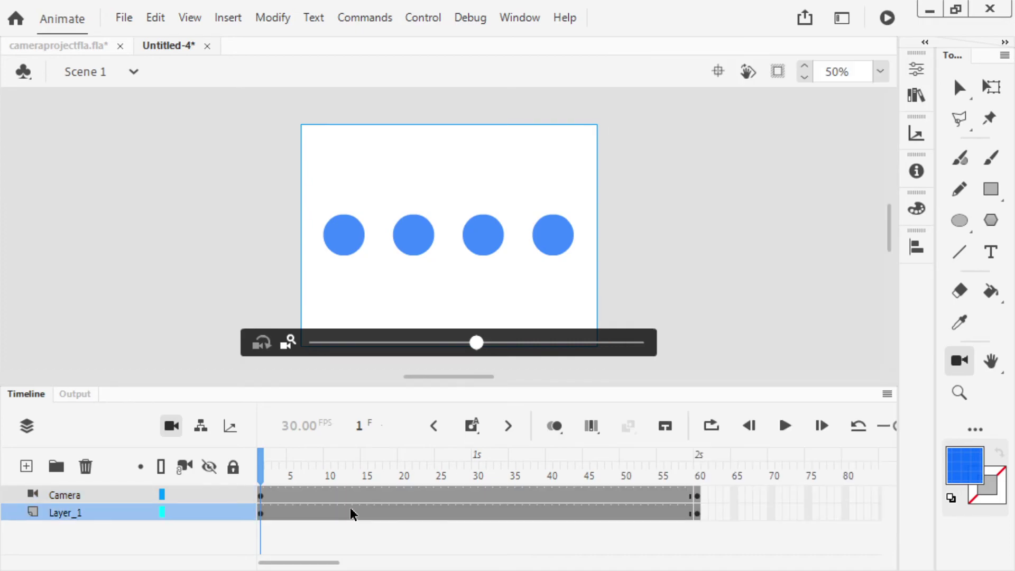
click(337, 496)
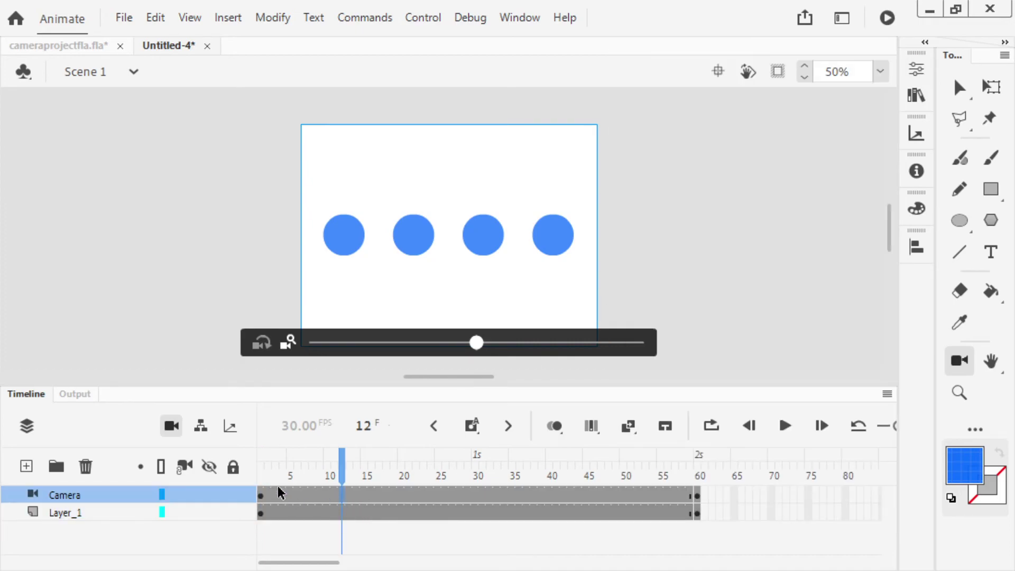
click(260, 495)
drag(313, 463, 244, 488)
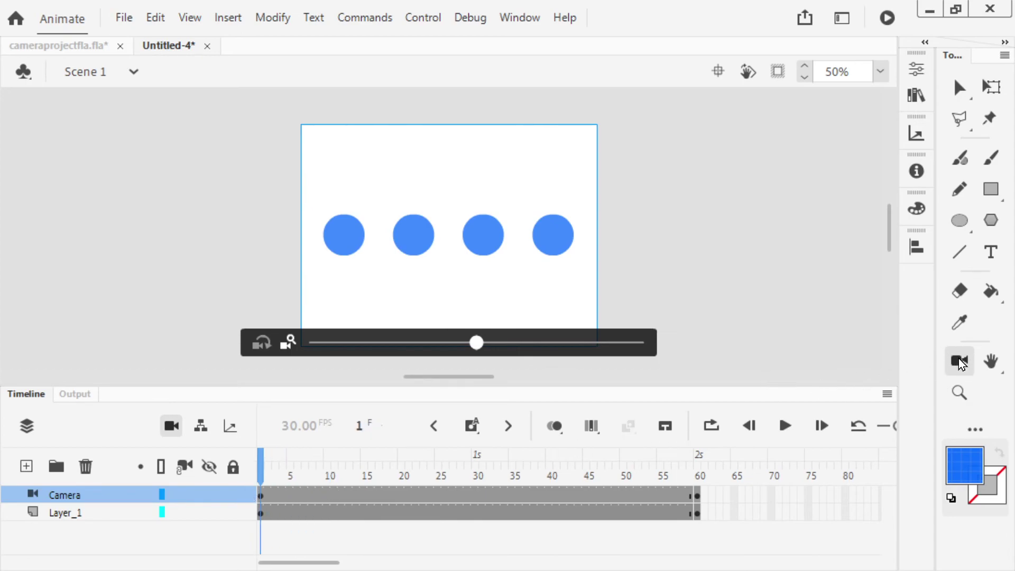
click(919, 71)
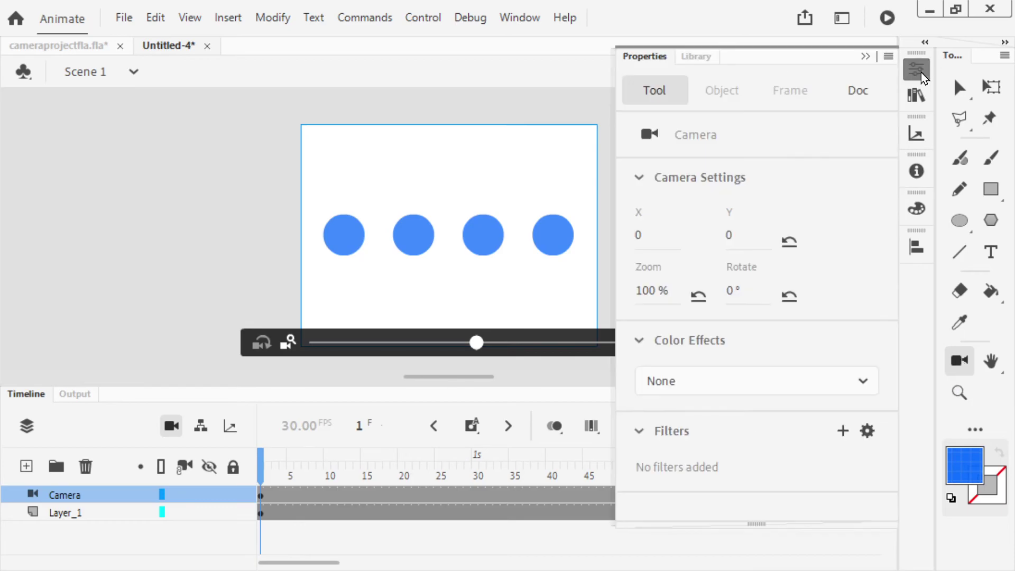
right_click(369, 490)
click(456, 50)
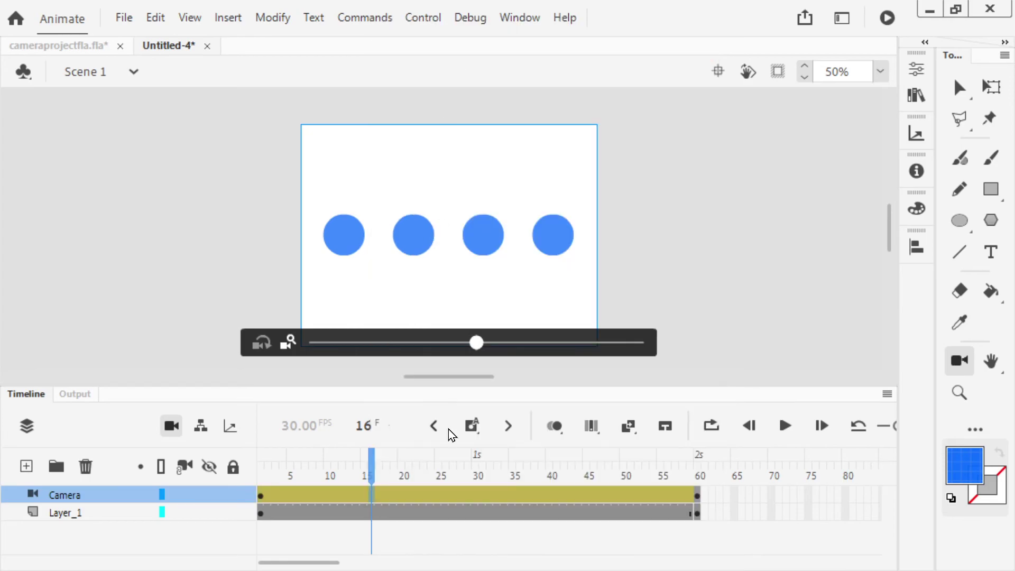
- Zoom the camera in on the row of balls and create a motion tween on the Camera layer
click(393, 484)
right_click(373, 499)
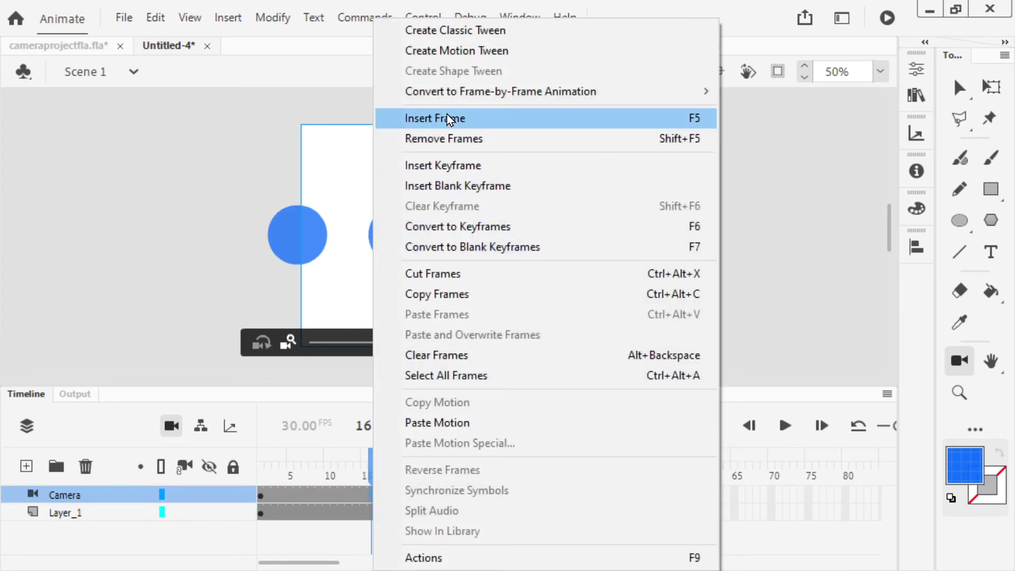
click(456, 50)
- Zoom the camera in further at frame 24 and zoom it back out at frame 40
drag(370, 455, 431, 454)
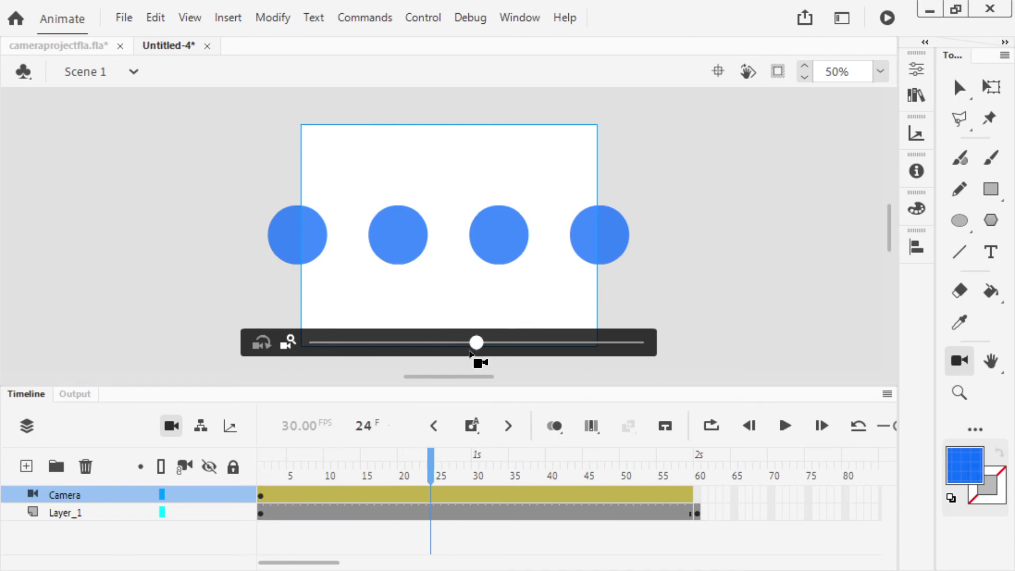
drag(477, 349, 535, 354)
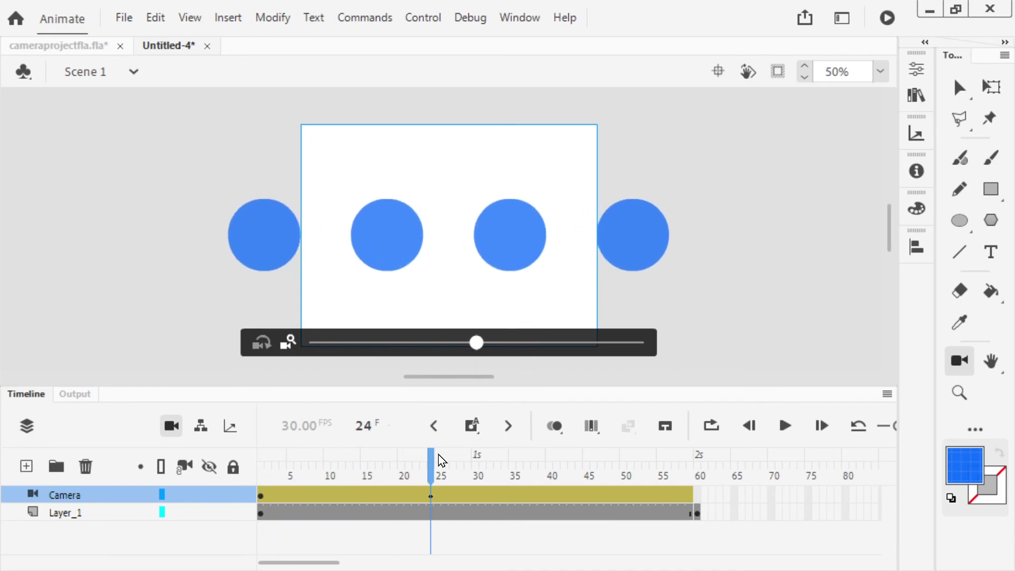
drag(439, 454, 549, 453)
drag(479, 345, 358, 357)
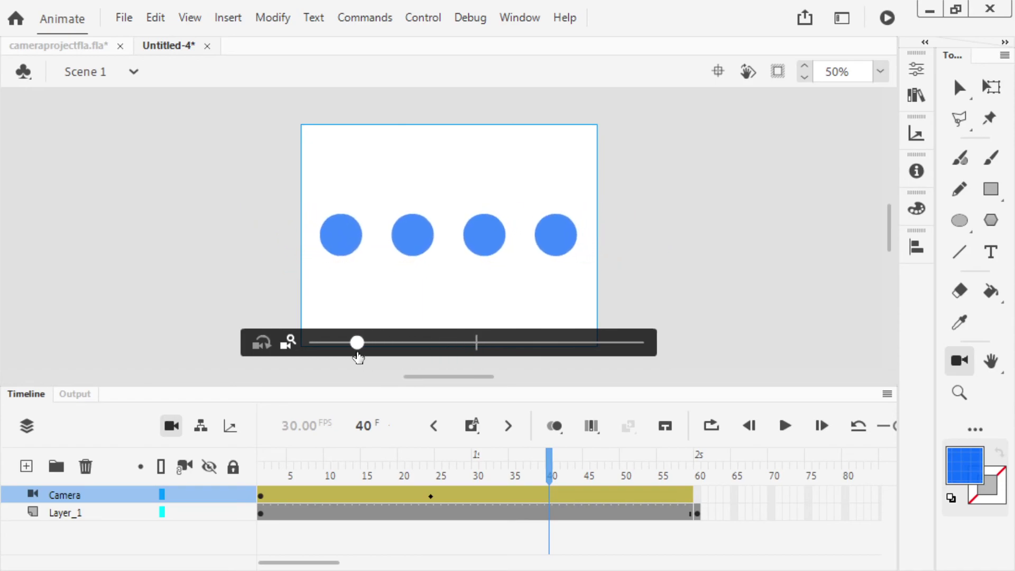
- Scrub through the camera zoom animation and test the movie
drag(525, 471, 490, 457)
drag(276, 467, 408, 442)
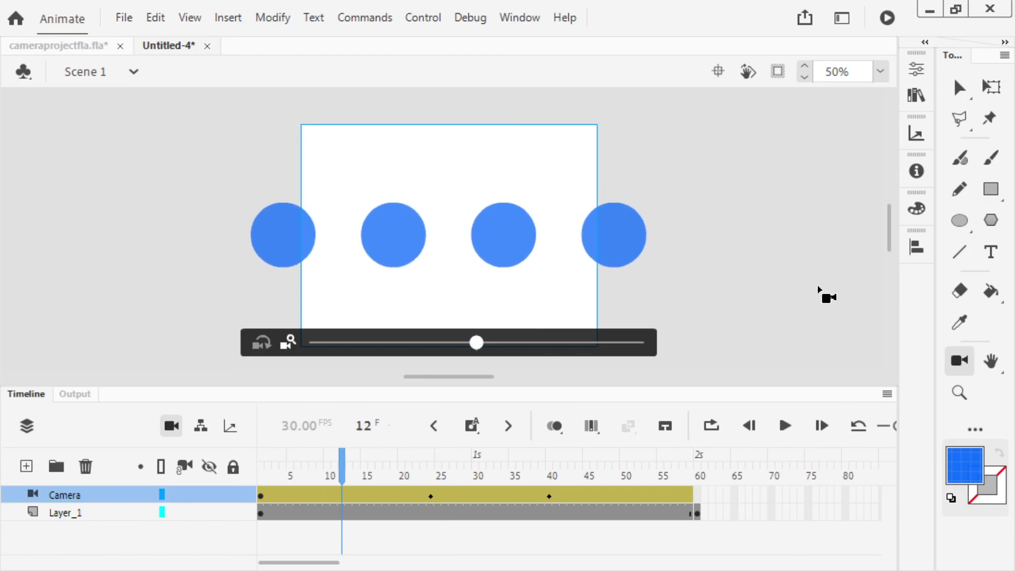
key(ctrl+Return)
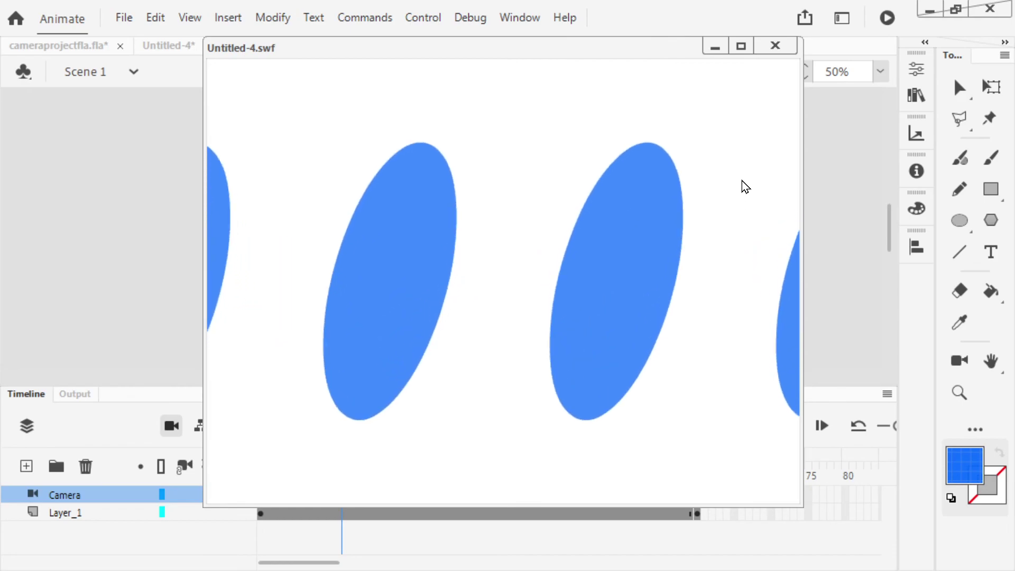
click(778, 49)
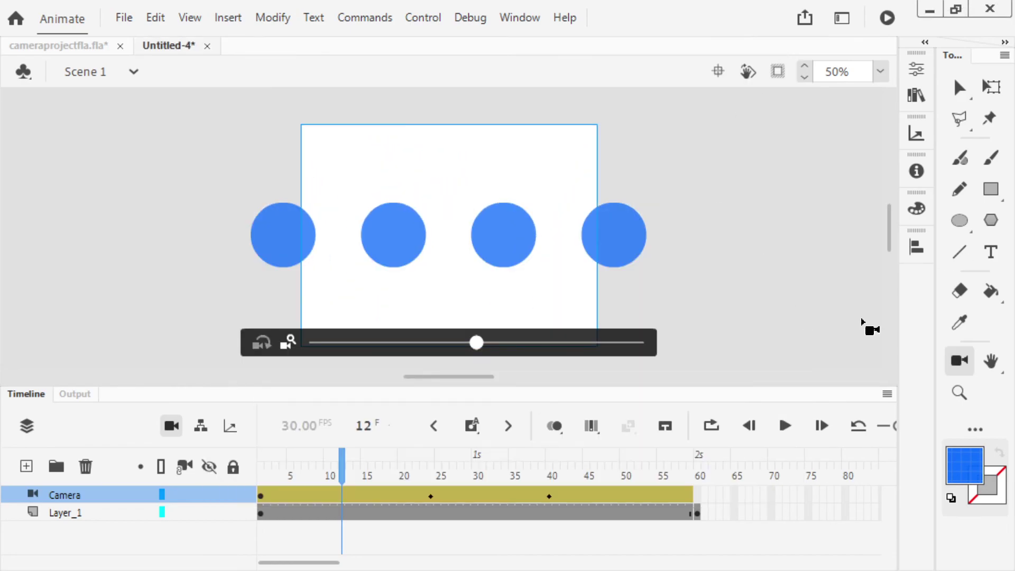
- Rotate the camera about 31° at frame 12 to tilt the row of balls
click(917, 69)
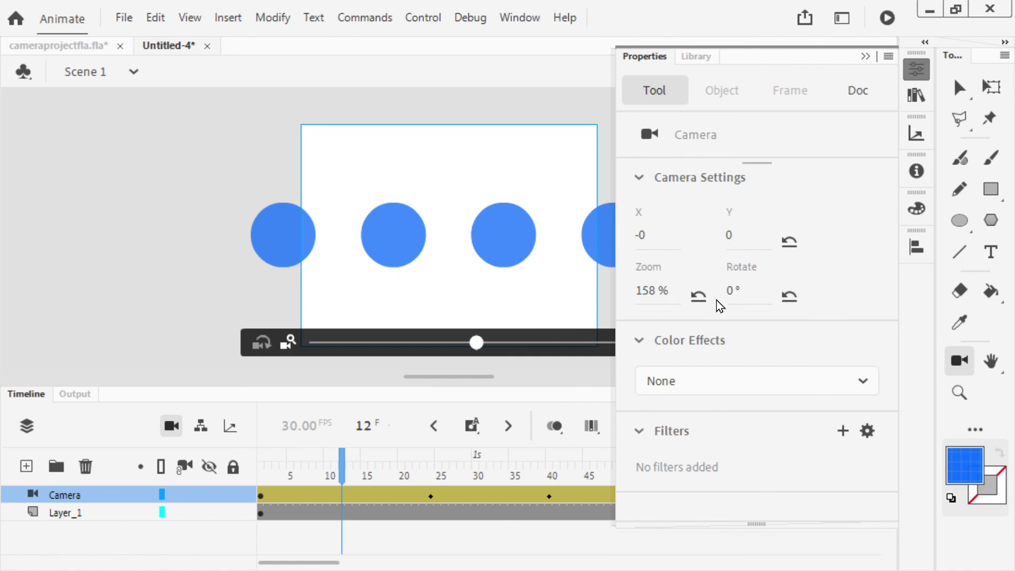
drag(747, 296, 769, 295)
- Rotate the camera in the opposite direction at frame 33 and test the movie
drag(378, 456, 497, 471)
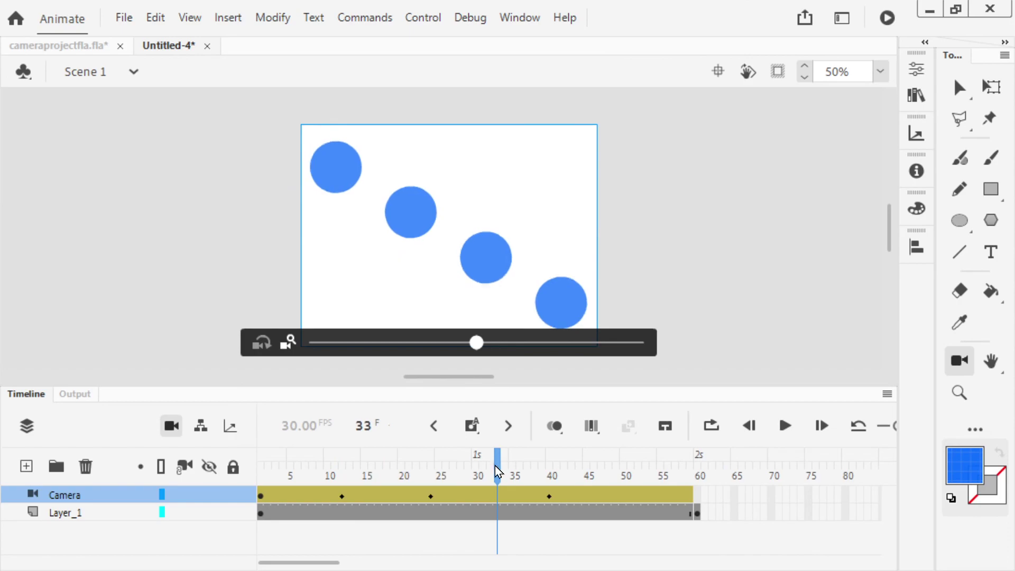
click(917, 68)
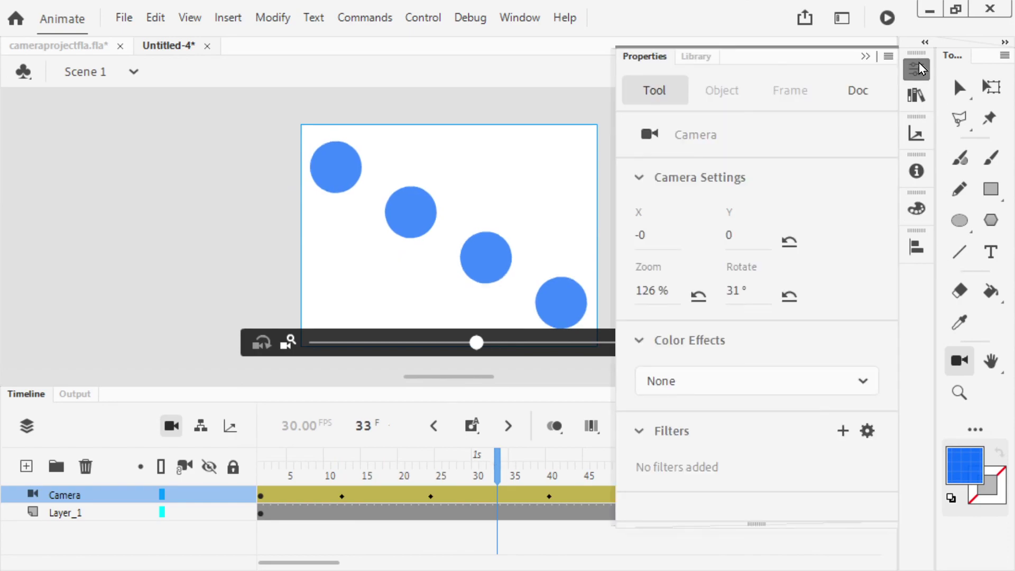
drag(741, 288, 653, 290)
click(145, 248)
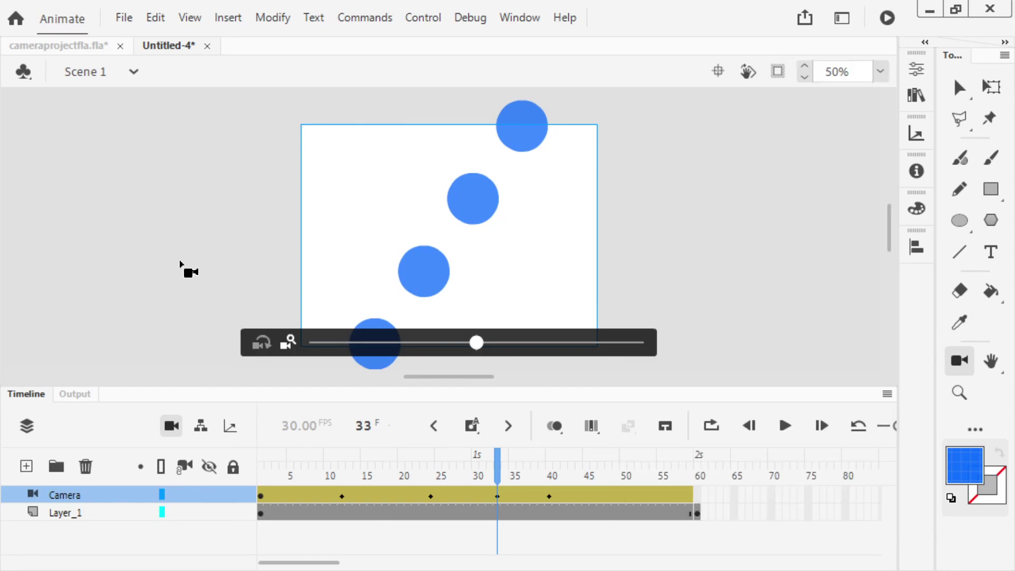
key(ctrl+Return)
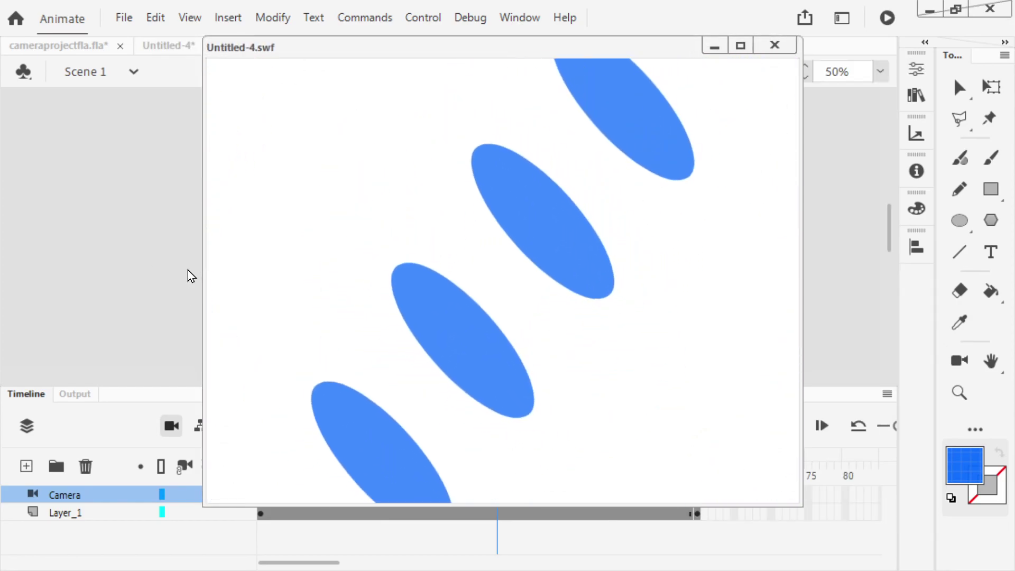